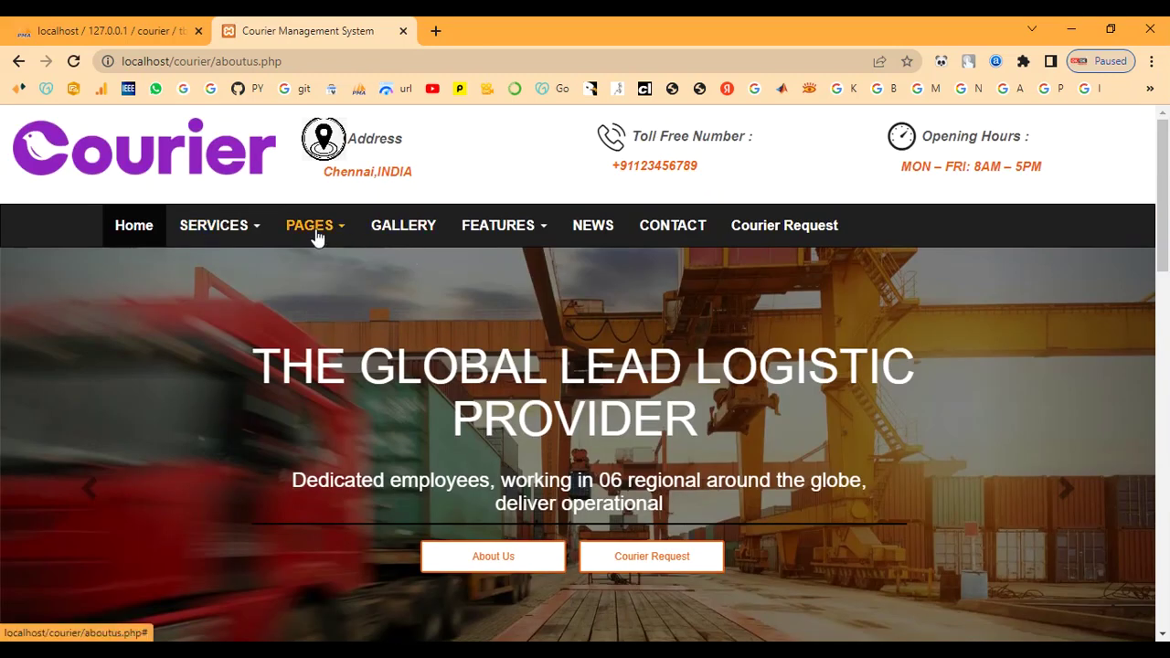
View the Our Prices page from the PAGES menu.
{"action": "left_click", "coordinate": [316, 234]}
{"action": "left_click", "coordinate": [330, 309]}
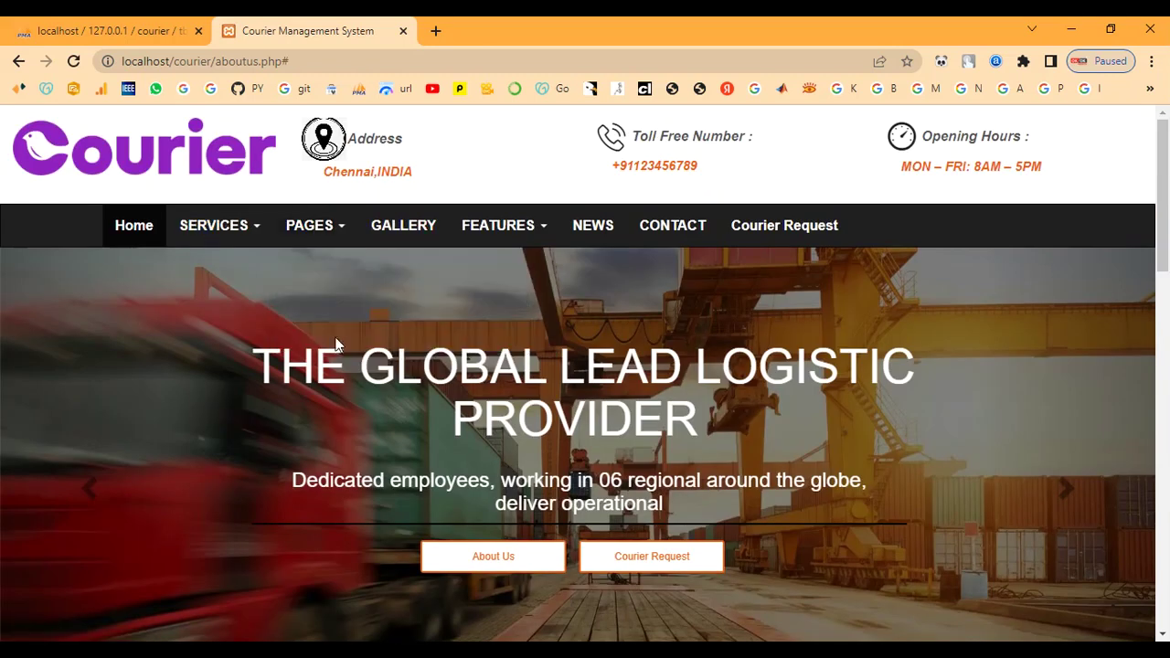
{"action": "scroll", "coordinate": [341, 361], "scroll_direction": "down", "scroll_amount": 5}
{"action": "scroll", "coordinate": [341, 357], "scroll_direction": "down", "scroll_amount": 10}
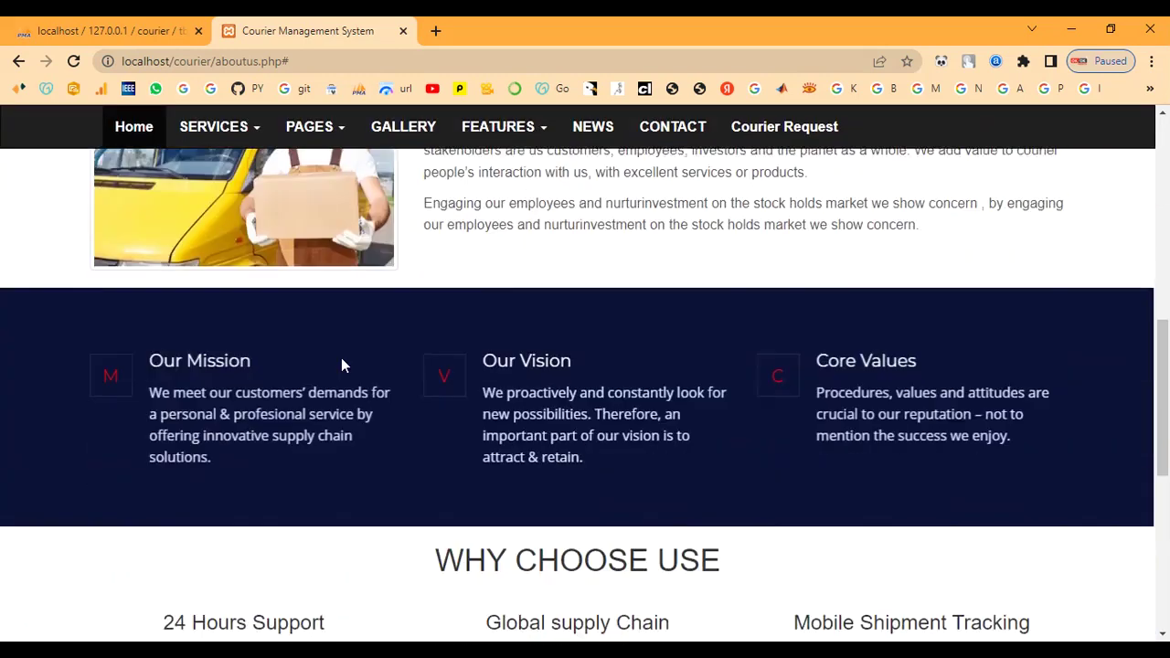
{"action": "scroll", "coordinate": [406, 379], "scroll_direction": "up", "scroll_amount": 15}
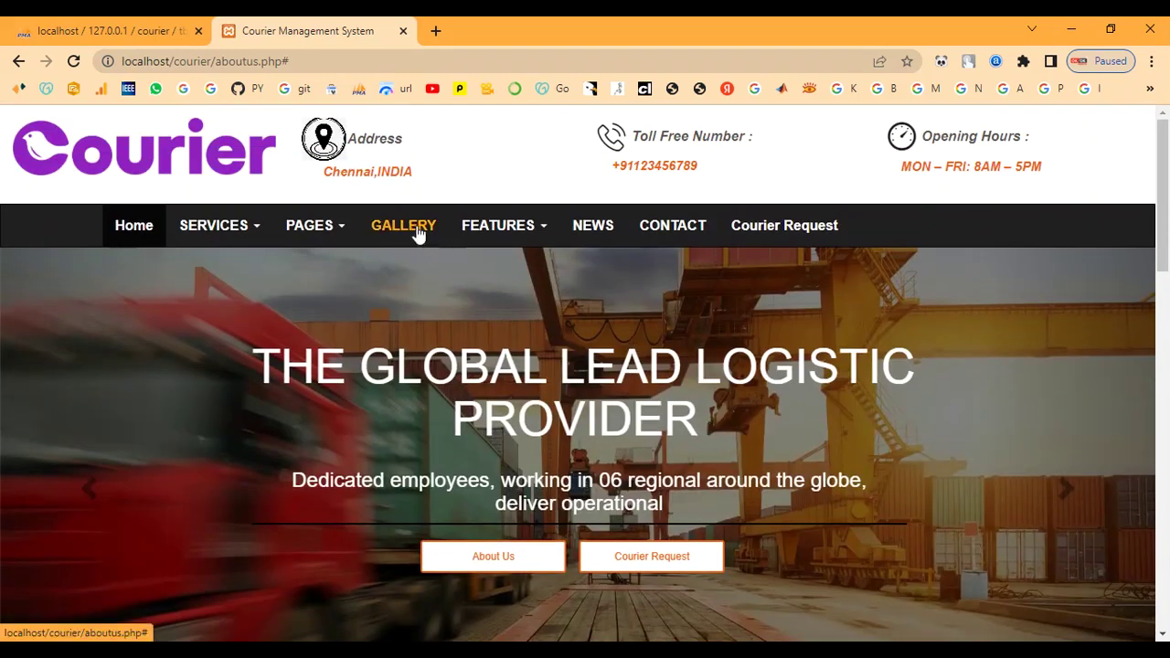
Look over the Courier Request form from the FEATURES menu, then go back.
{"action": "left_click", "coordinate": [502, 233]}
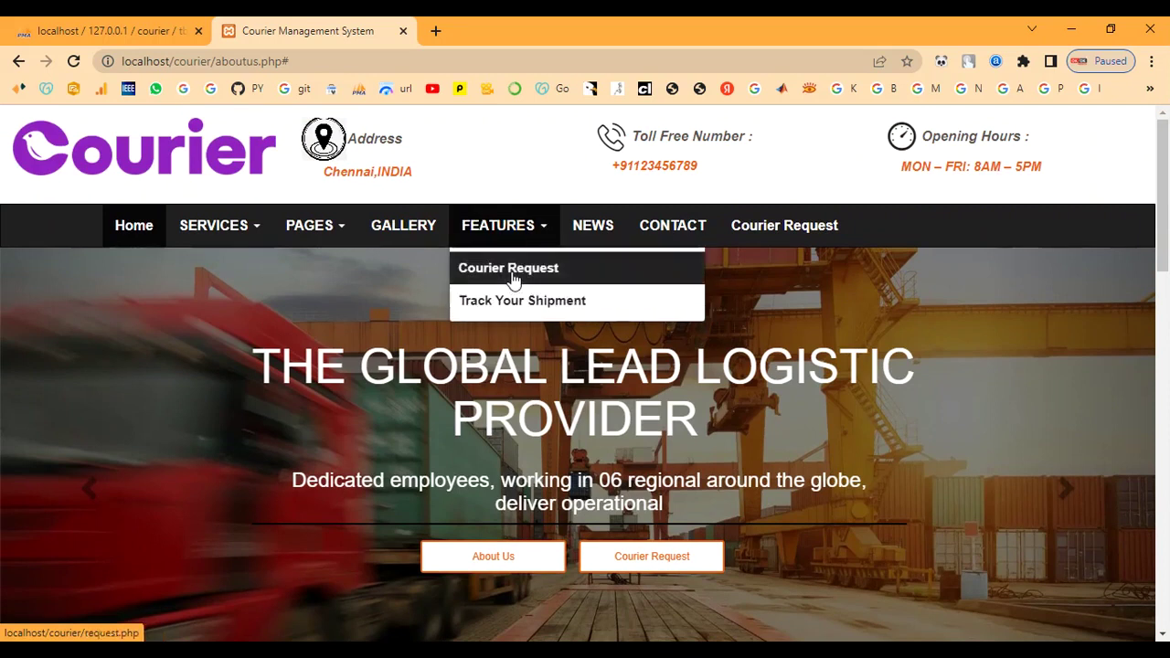
{"action": "left_click", "coordinate": [512, 274]}
{"action": "scroll", "coordinate": [497, 347], "scroll_direction": "down", "scroll_amount": 8}
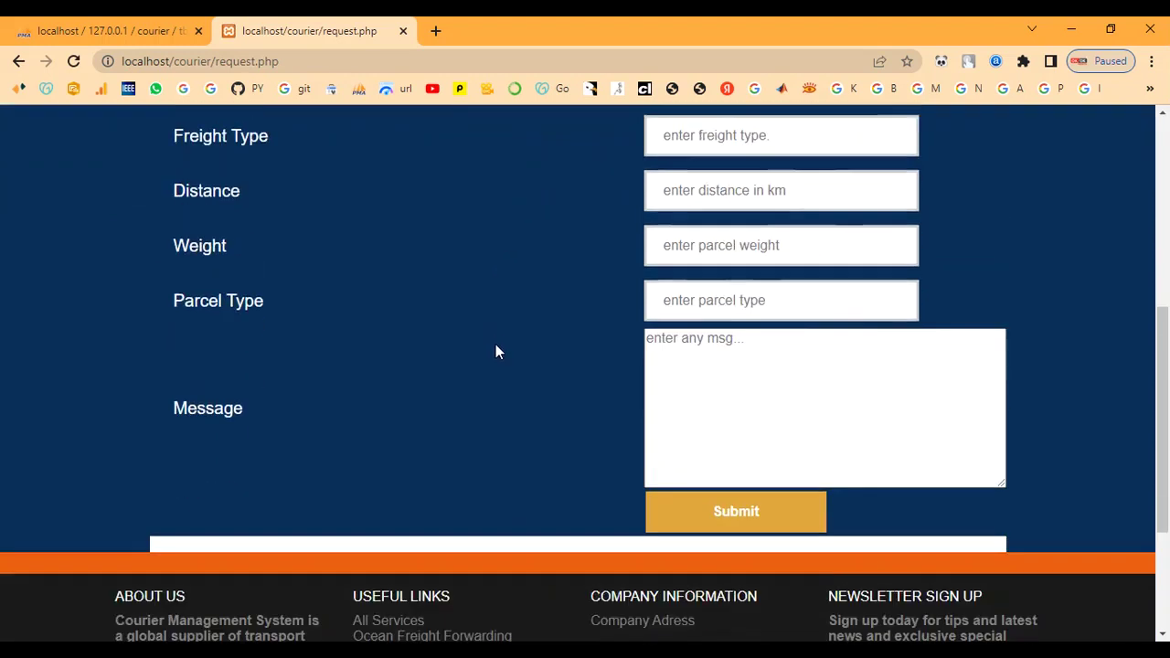
{"action": "scroll", "coordinate": [496, 347], "scroll_direction": "up", "scroll_amount": 8}
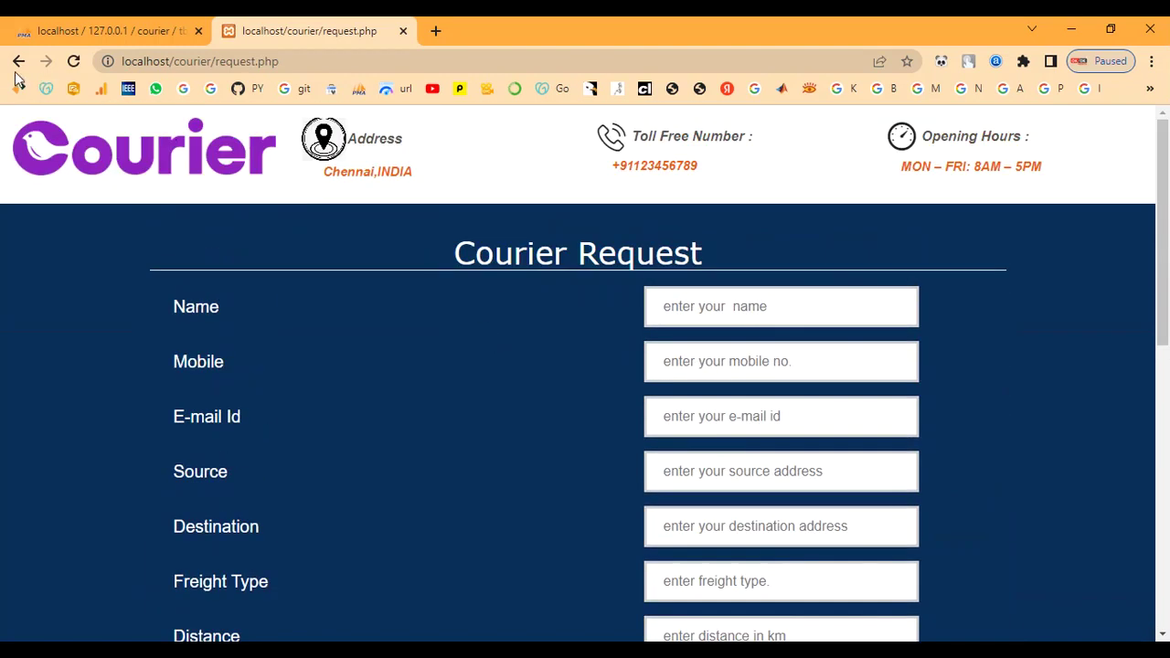
{"action": "left_click", "coordinate": [19, 61]}
Visit the shipment tracking page, the news section and the contact section.
{"action": "left_click", "coordinate": [494, 245]}
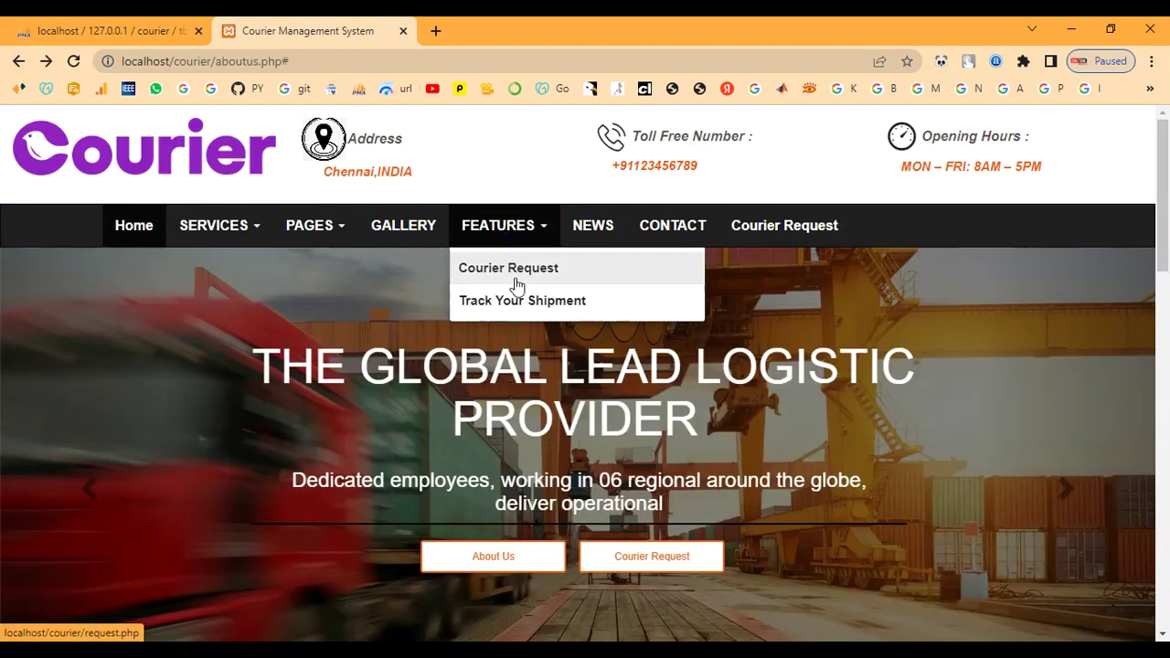
{"action": "left_click", "coordinate": [517, 302]}
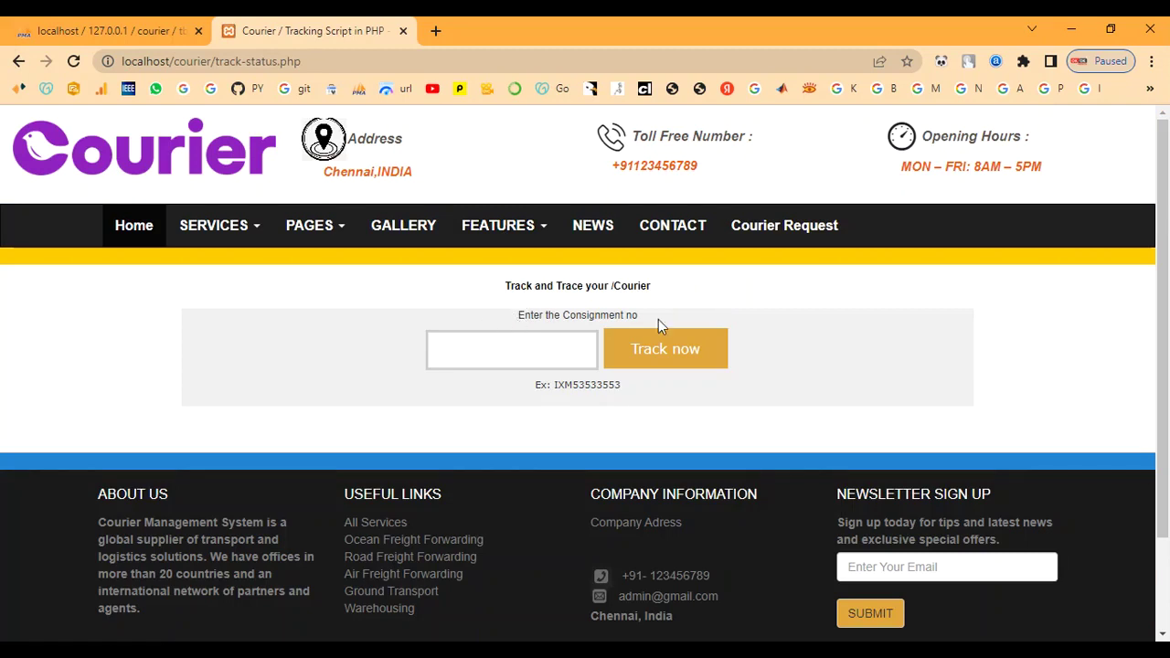
{"action": "left_click", "coordinate": [585, 236]}
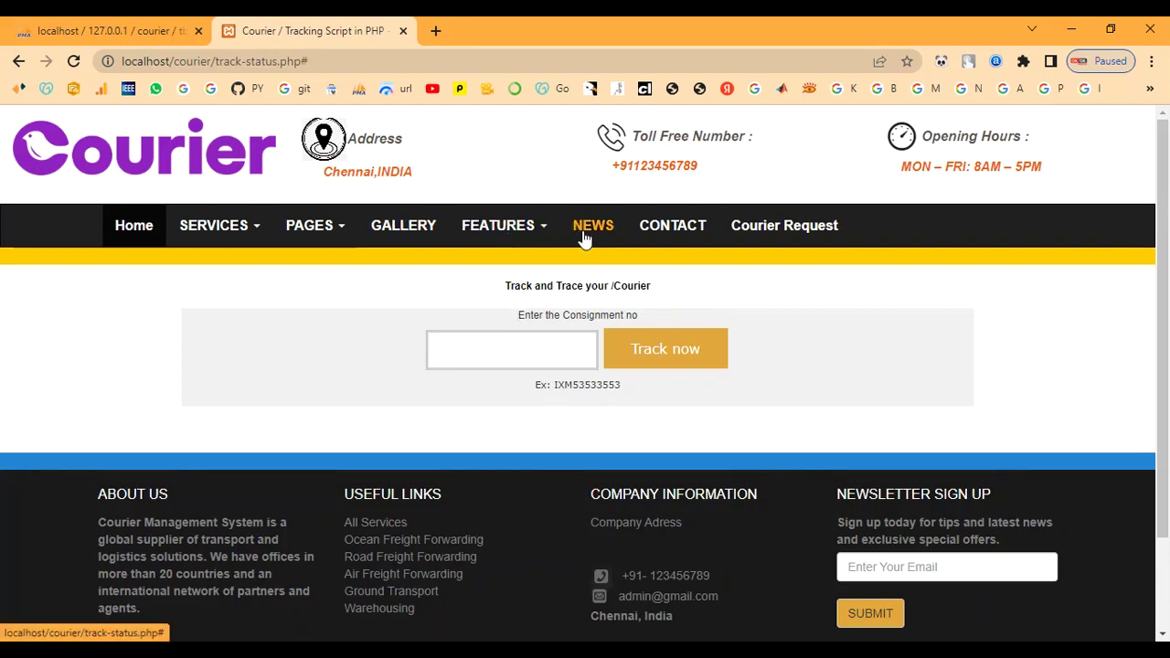
{"action": "left_click", "coordinate": [11, 62]}
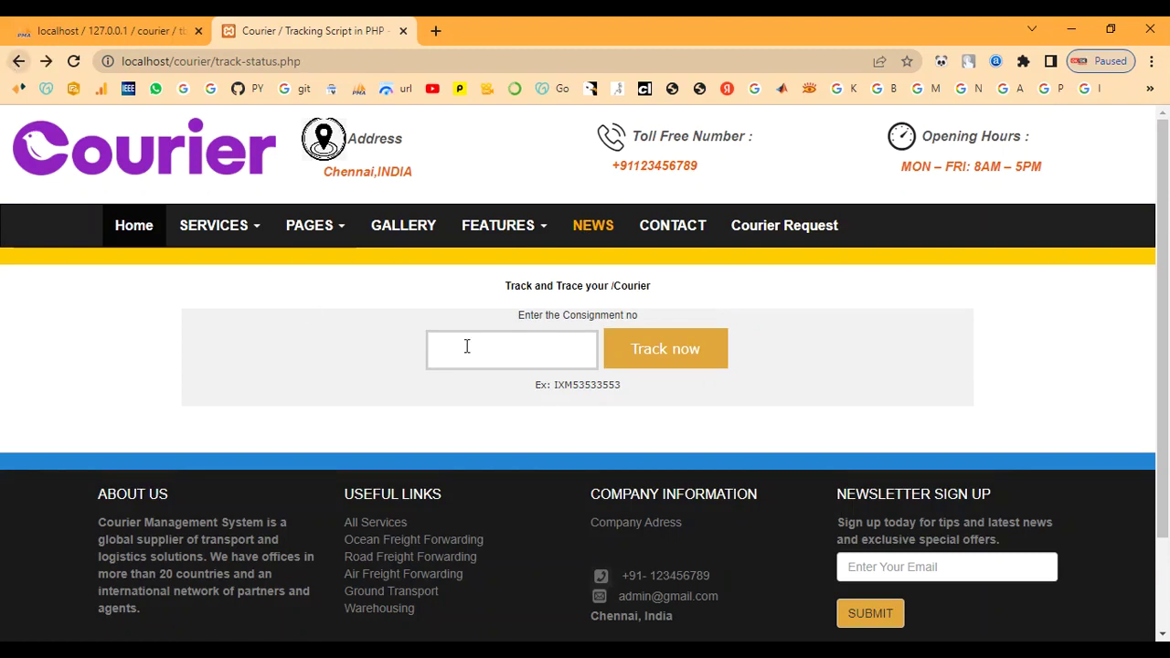
{"action": "left_click", "coordinate": [654, 235]}
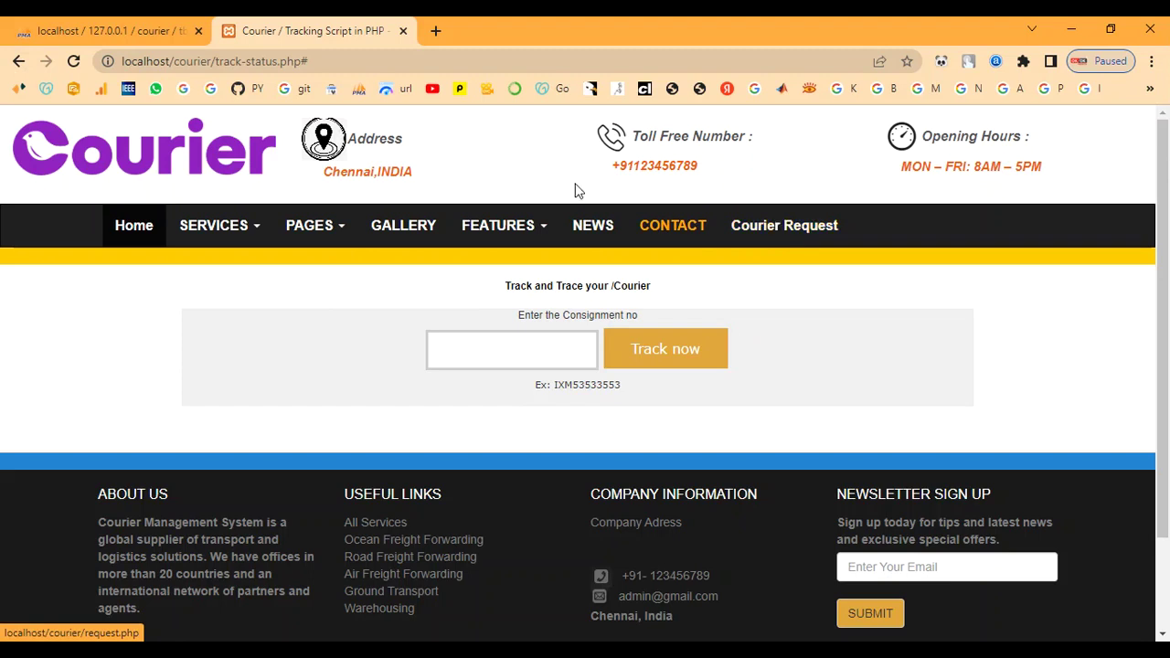
Return to Home, skim the news section, then go to Register Admin.
{"action": "left_click", "coordinate": [142, 231]}
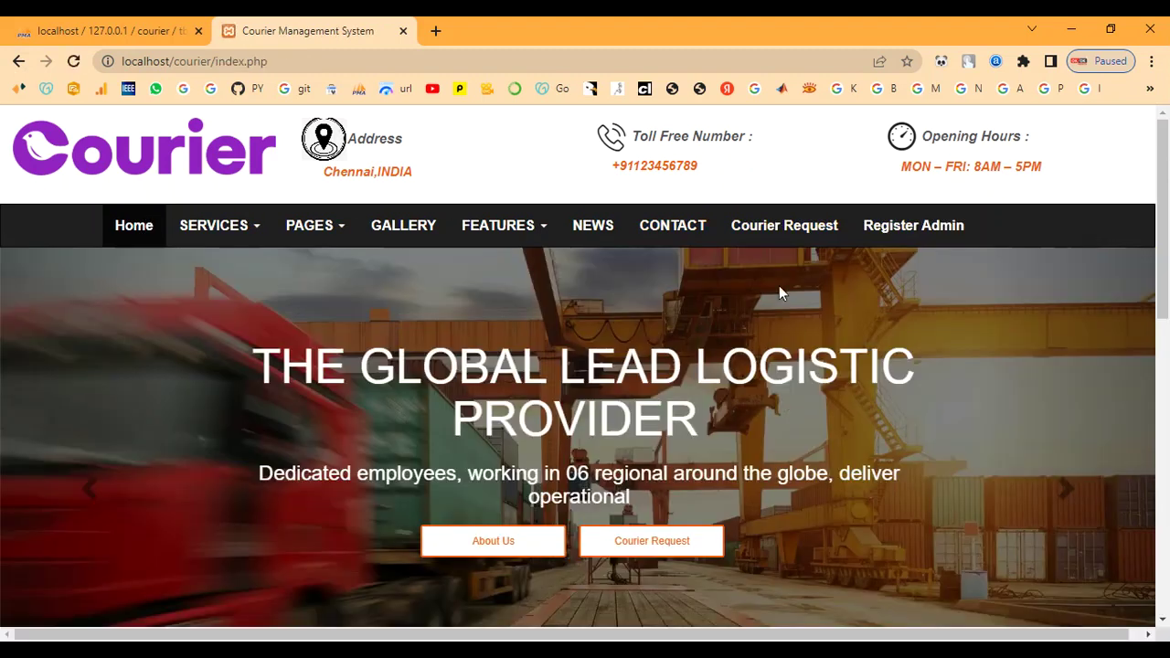
{"action": "left_click", "coordinate": [594, 236]}
{"action": "scroll", "coordinate": [595, 280], "scroll_direction": "down", "scroll_amount": 7}
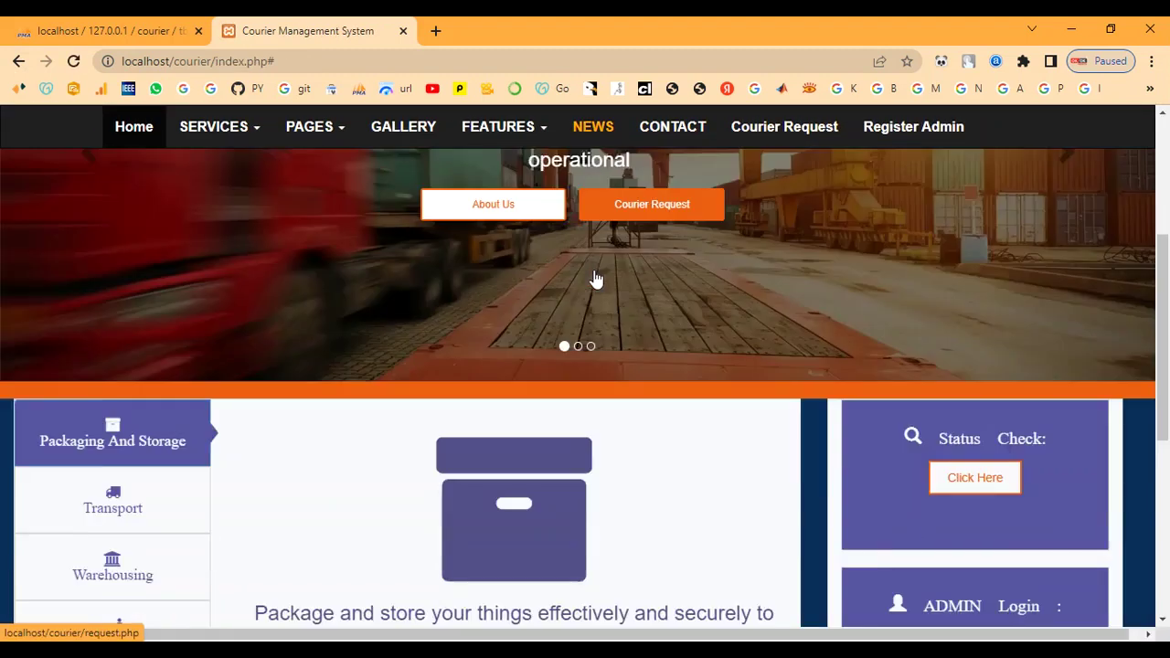
{"action": "scroll", "coordinate": [595, 344], "scroll_direction": "up", "scroll_amount": 2}
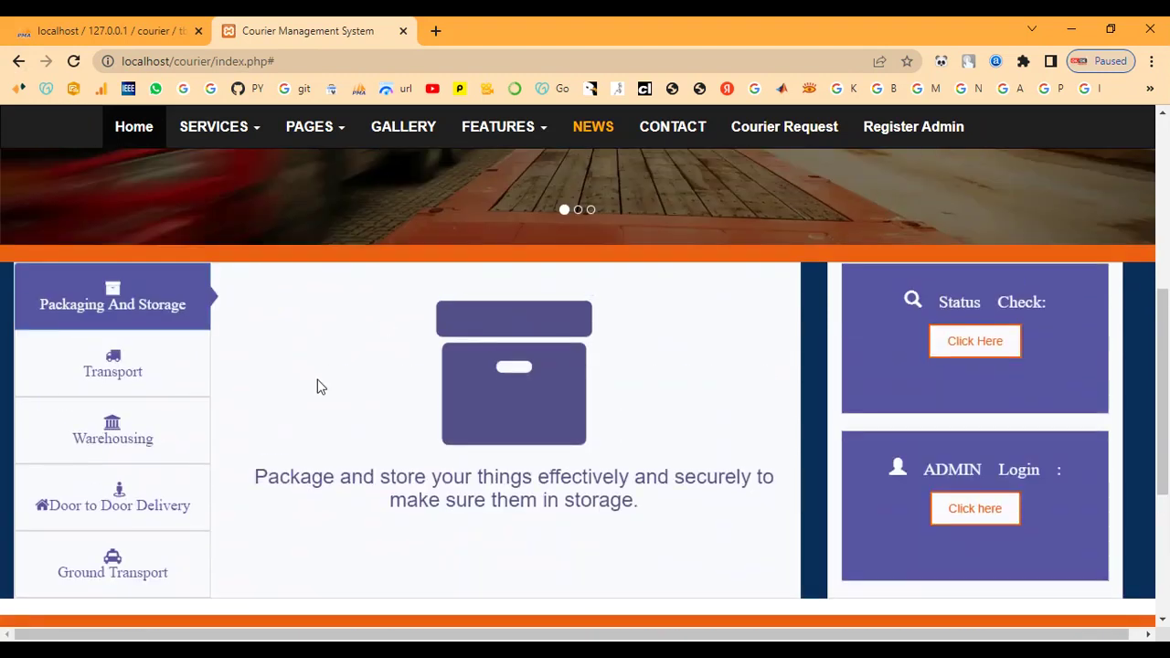
{"action": "scroll", "coordinate": [421, 406], "scroll_direction": "up", "scroll_amount": 5}
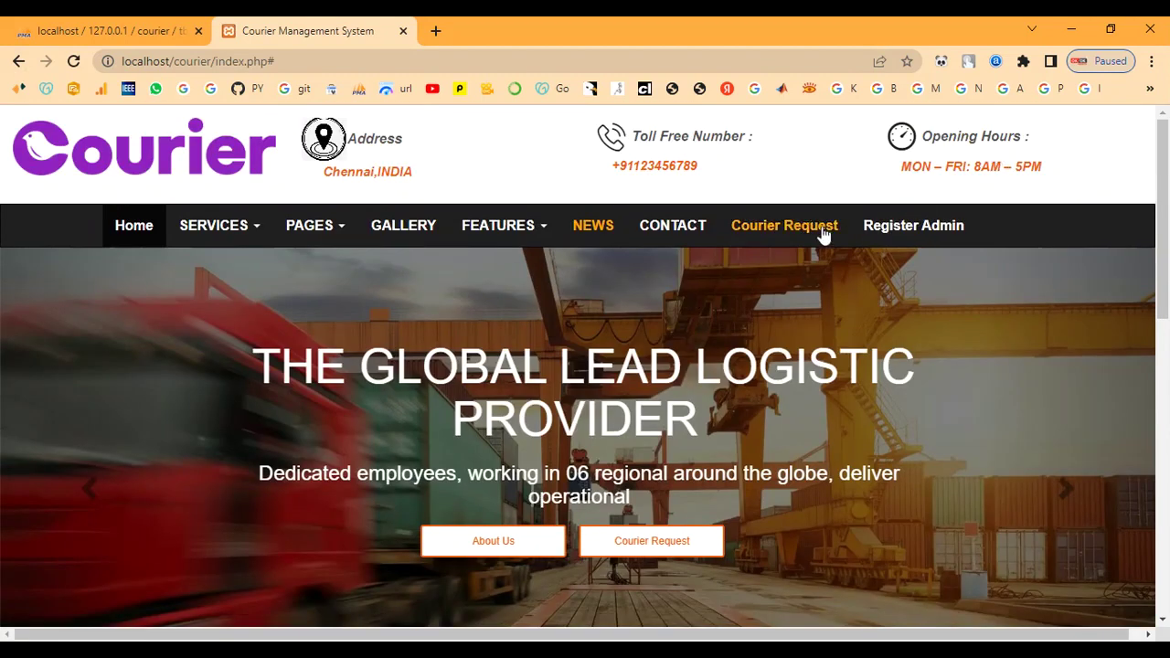
{"action": "left_click", "coordinate": [925, 231]}
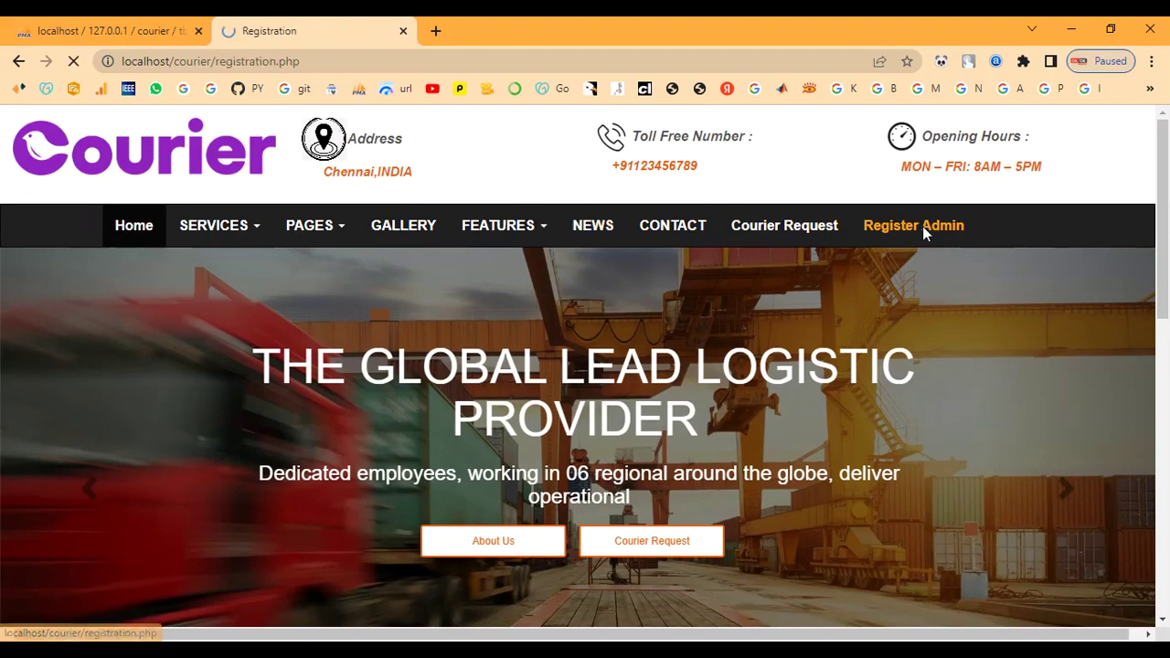
Enter the administrator's name and the address chennai.
{"action": "scroll", "coordinate": [872, 284], "scroll_direction": "down", "scroll_amount": 1}
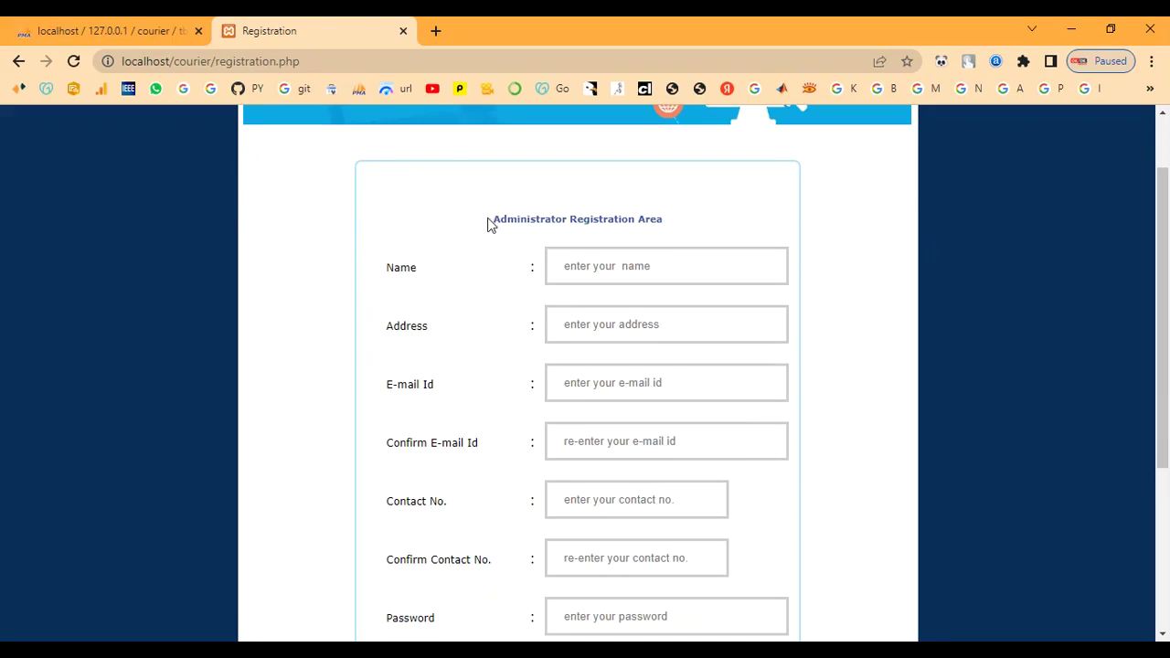
{"action": "mouse_move", "coordinate": [658, 220]}
{"action": "left_mouse_down"}
{"action": "mouse_move", "coordinate": [478, 232]}
{"action": "mouse_move", "coordinate": [642, 203]}
{"action": "left_mouse_up"}
{"action": "left_click", "coordinate": [617, 264]}
{"action": "type", "text": "admin"}
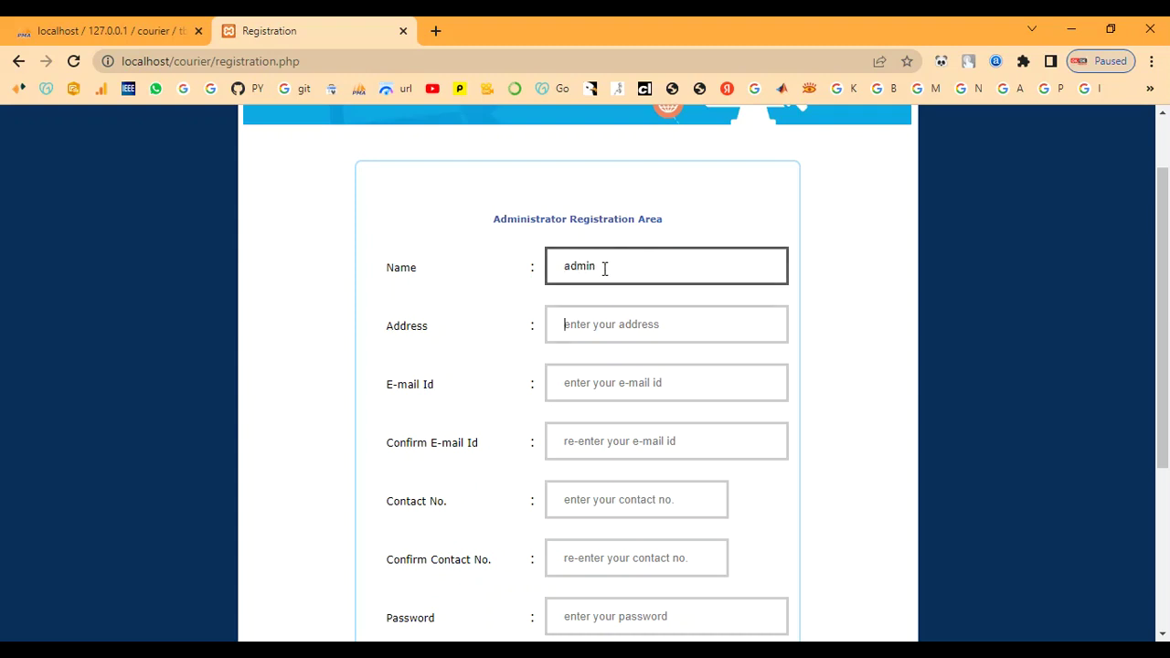
{"action": "key", "text": "Tab"}
{"action": "type", "text": "admin"}
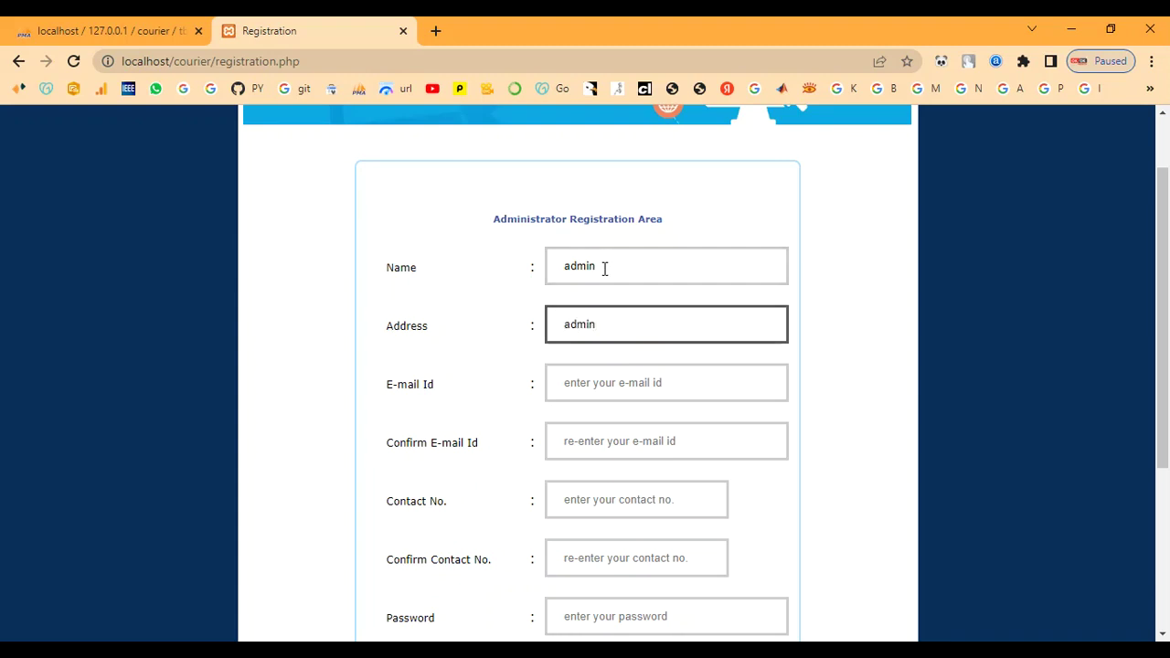
{"action": "key", "text": "BackSpace"}
{"action": "key", "text": "BackSpace"}
{"action": "key", "text": "BackSpace"}
{"action": "type", "text": "chennai"}
{"action": "key", "text": "Tab"}
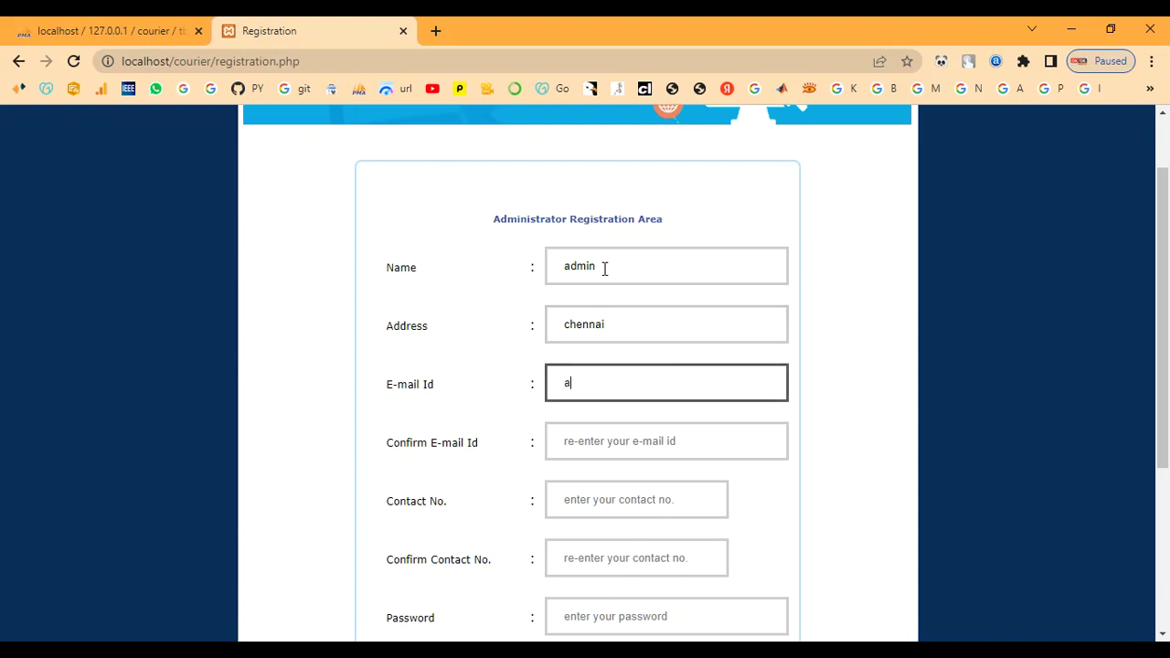
Fill in the e-mail address and contact number, each with its confirmation.
{"action": "key", "text": "Tab"}
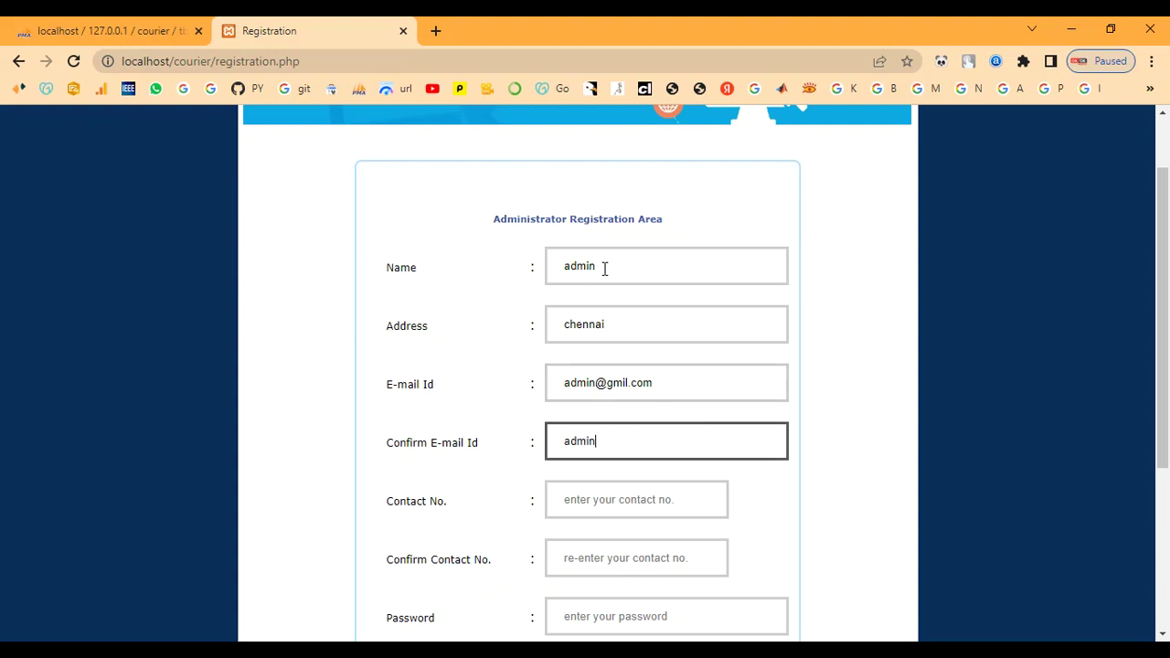
{"action": "key", "text": "Tab"}
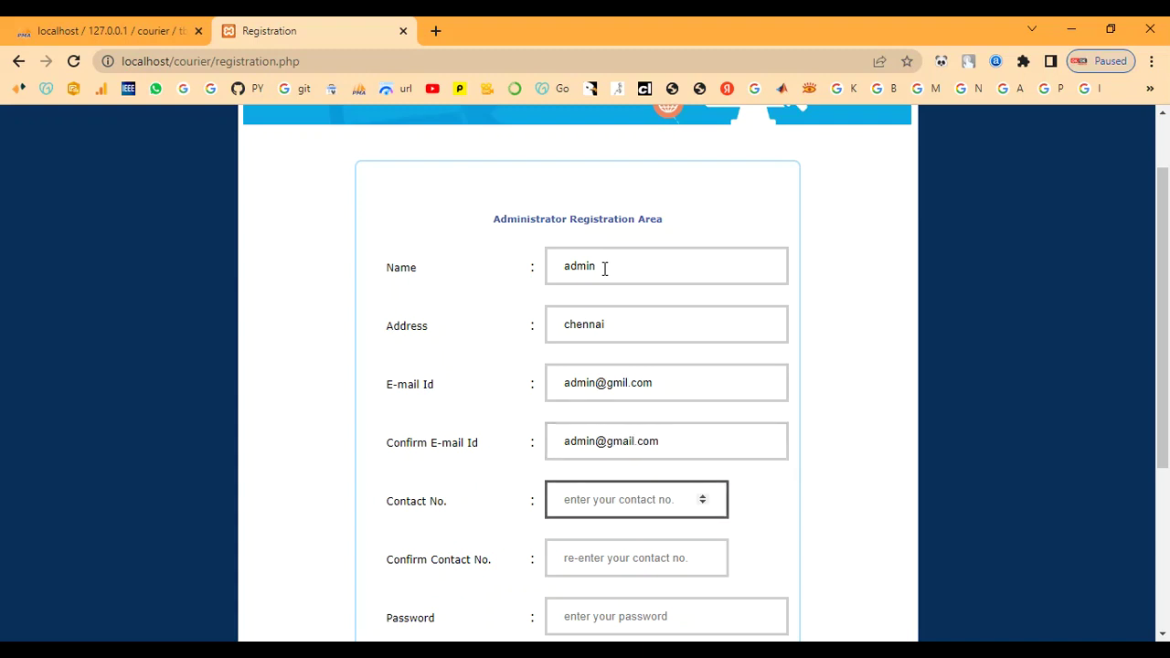
{"action": "type", "text": "9087654321"}
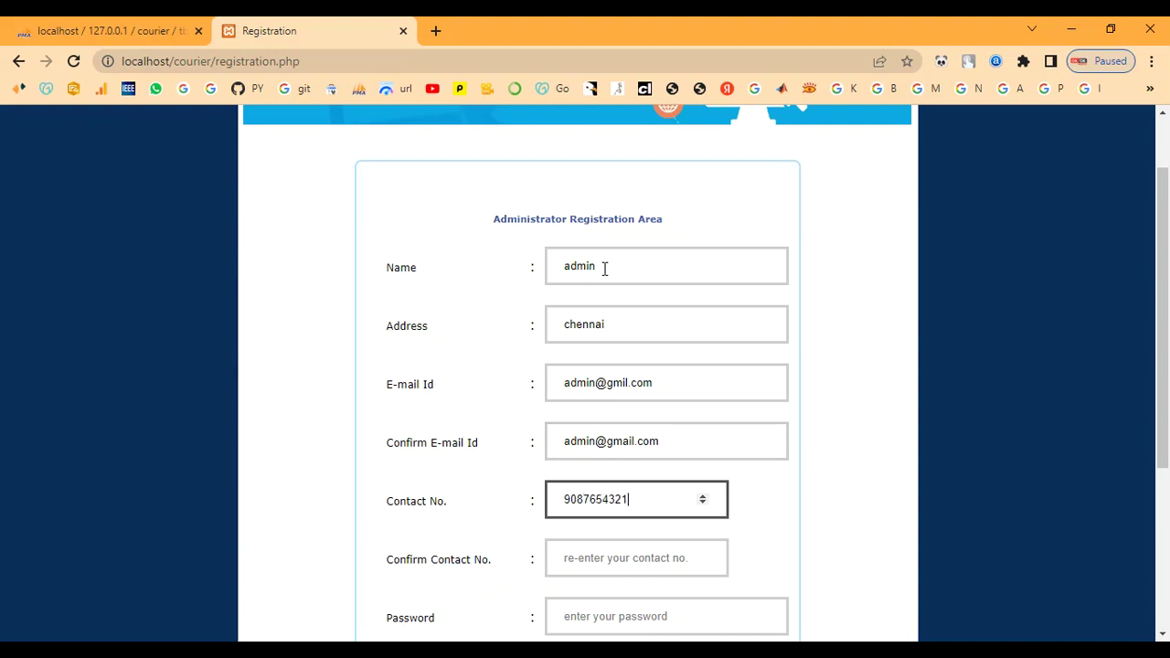
{"action": "key", "text": "Tab"}
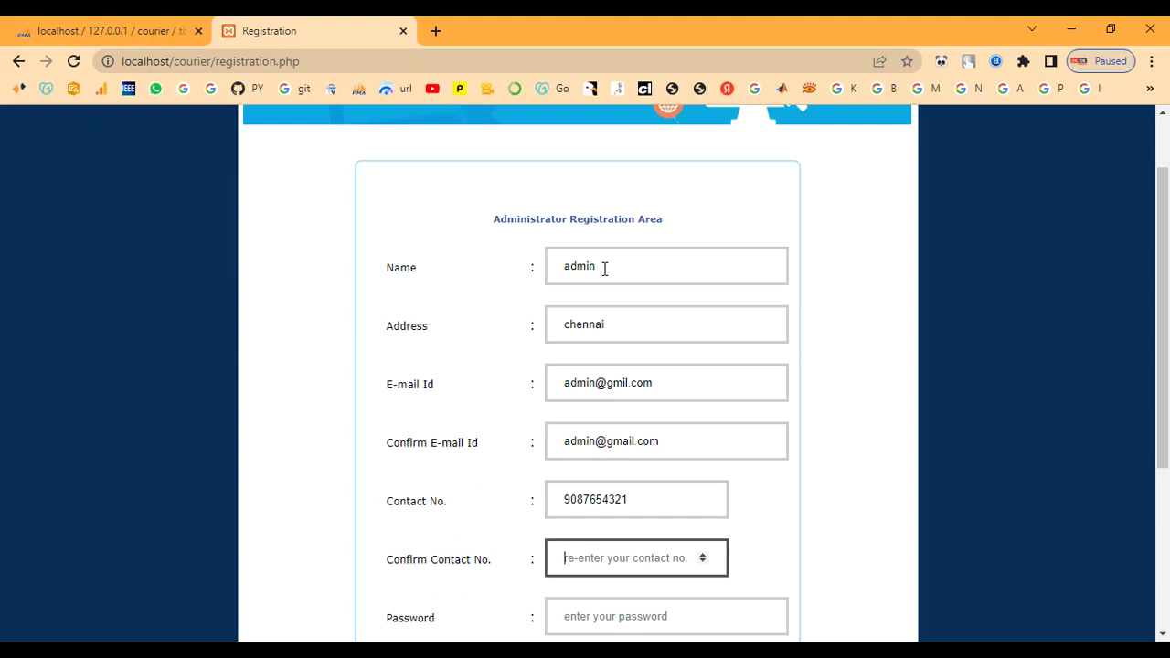
{"action": "type", "text": "90"}
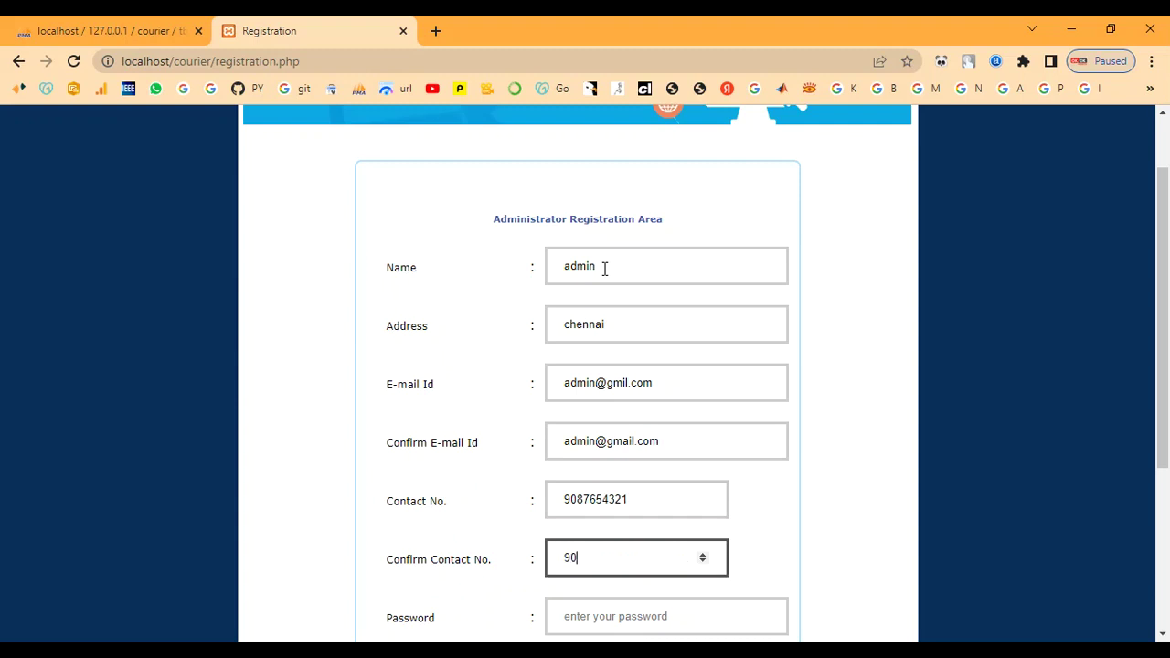
{"action": "type", "text": "87654321"}
{"action": "key", "text": "Tab"}
Set and confirm the password, pick the Fast Courier chennai office, and submit.
{"action": "scroll", "coordinate": [743, 429], "scroll_direction": "down", "scroll_amount": 2}
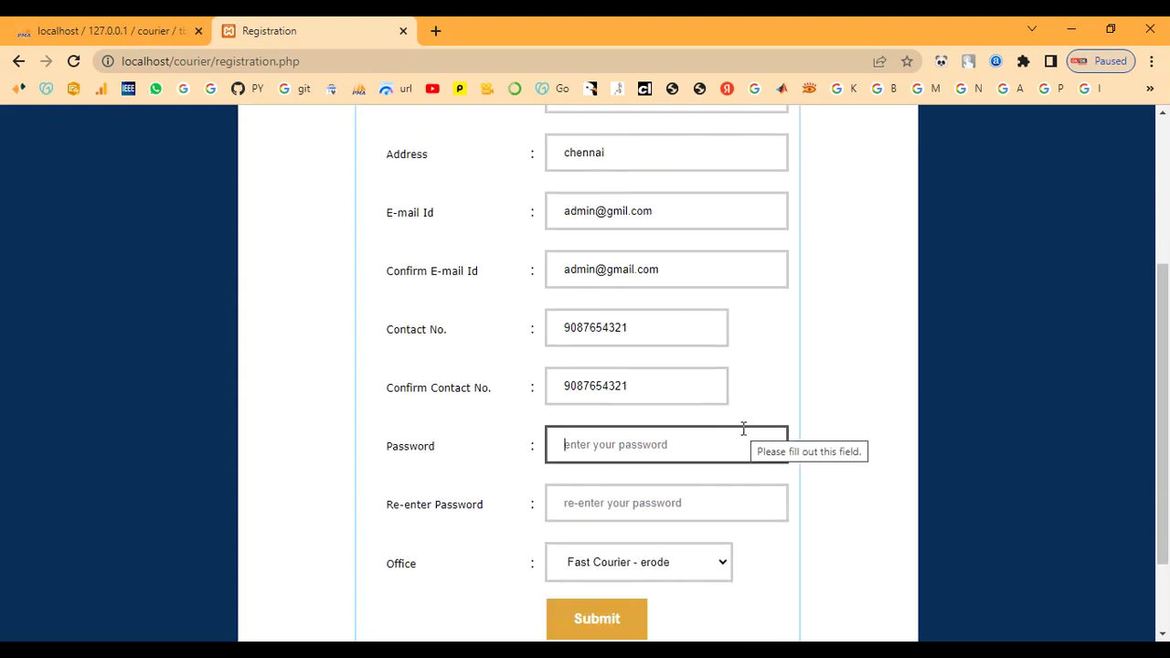
{"action": "type", "text": "ad"}
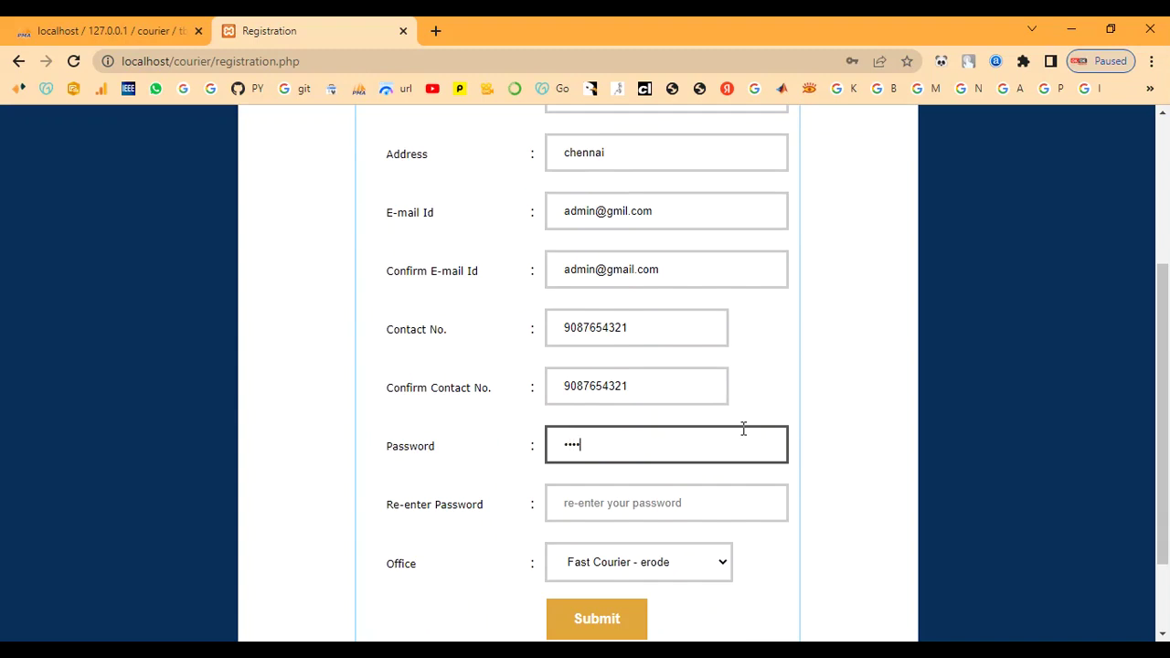
{"action": "key", "text": "Tab"}
{"action": "type", "text": "ad"}
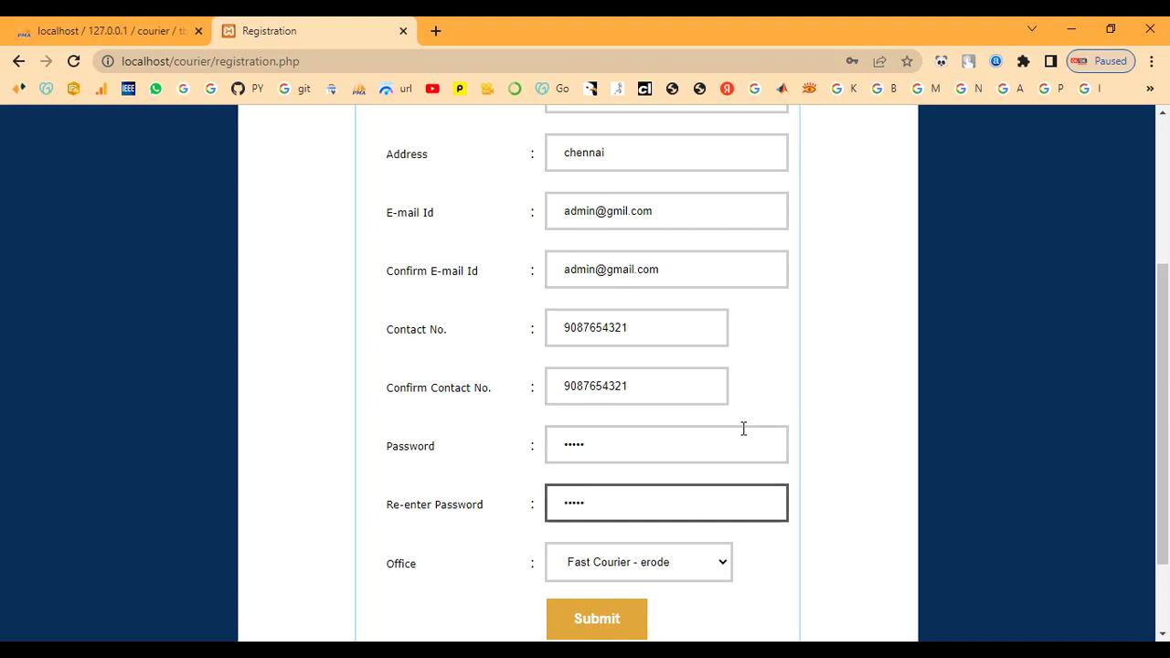
{"action": "left_click", "coordinate": [626, 566]}
{"action": "left_click", "coordinate": [631, 619]}
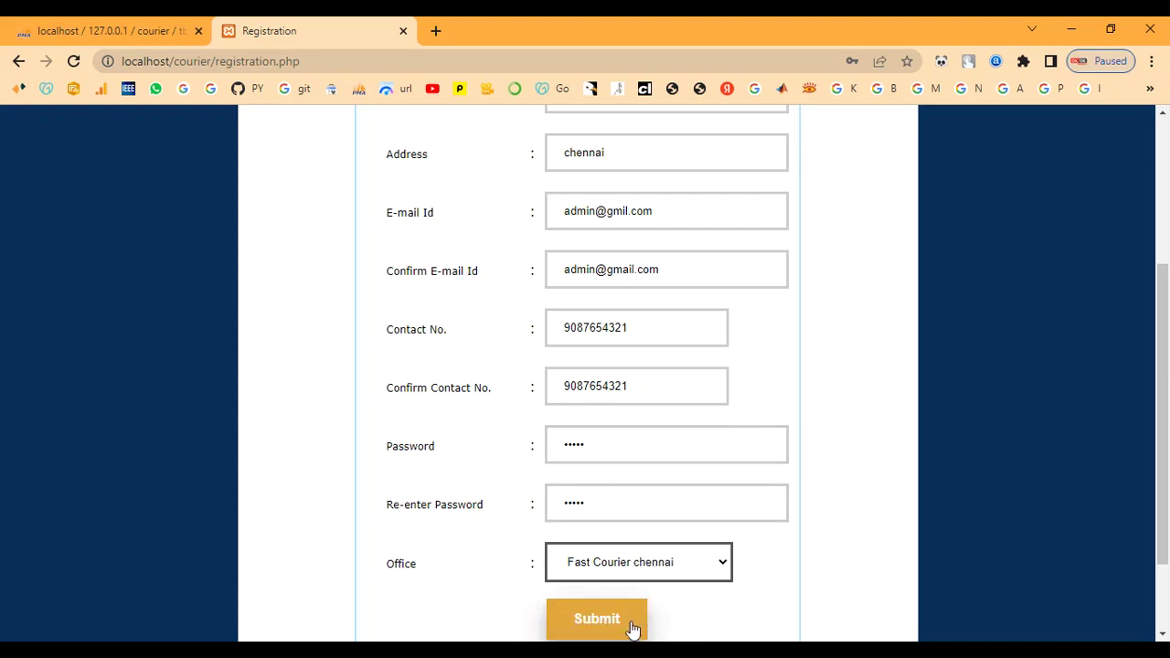
{"action": "left_click", "coordinate": [600, 626]}
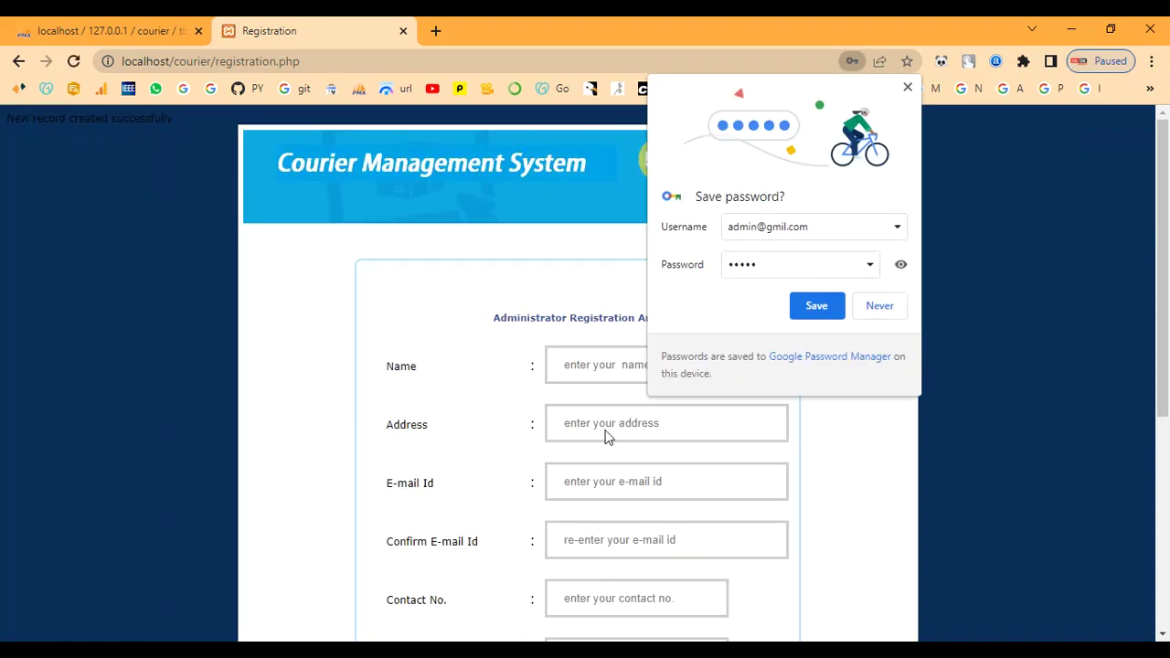
Dismiss the save-password prompt, return to the home page, and open ADMIN Login.
{"action": "left_click", "coordinate": [893, 313]}
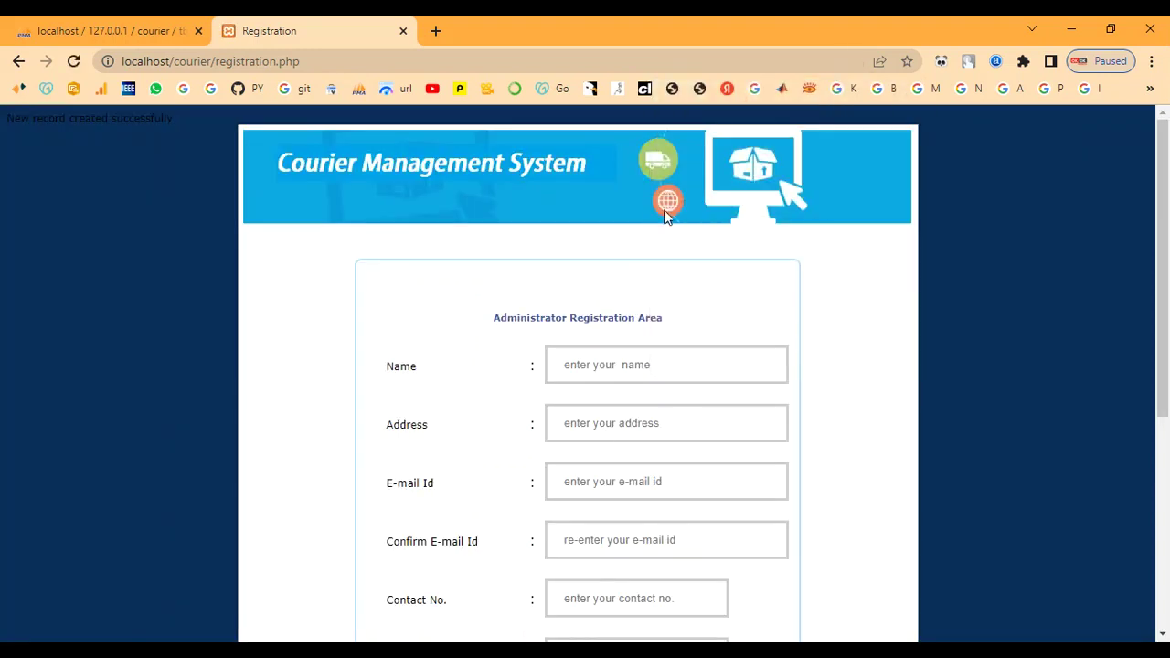
{"action": "left_click", "coordinate": [11, 66]}
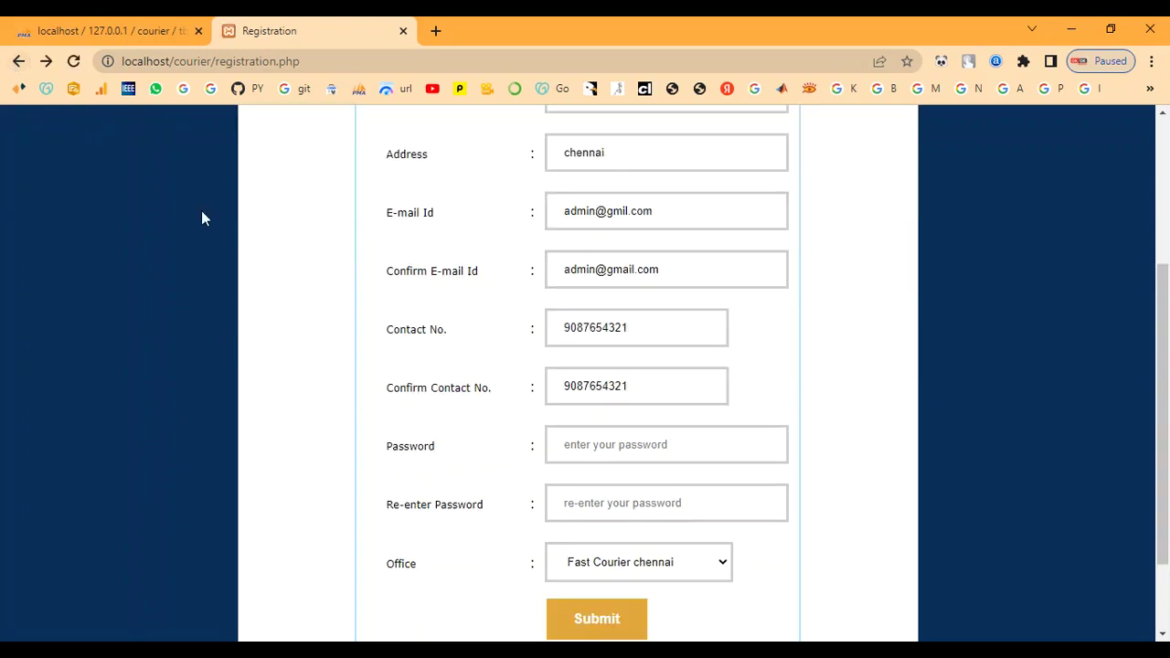
{"action": "left_click", "coordinate": [20, 66]}
{"action": "scroll", "coordinate": [841, 446], "scroll_direction": "down", "scroll_amount": 5}
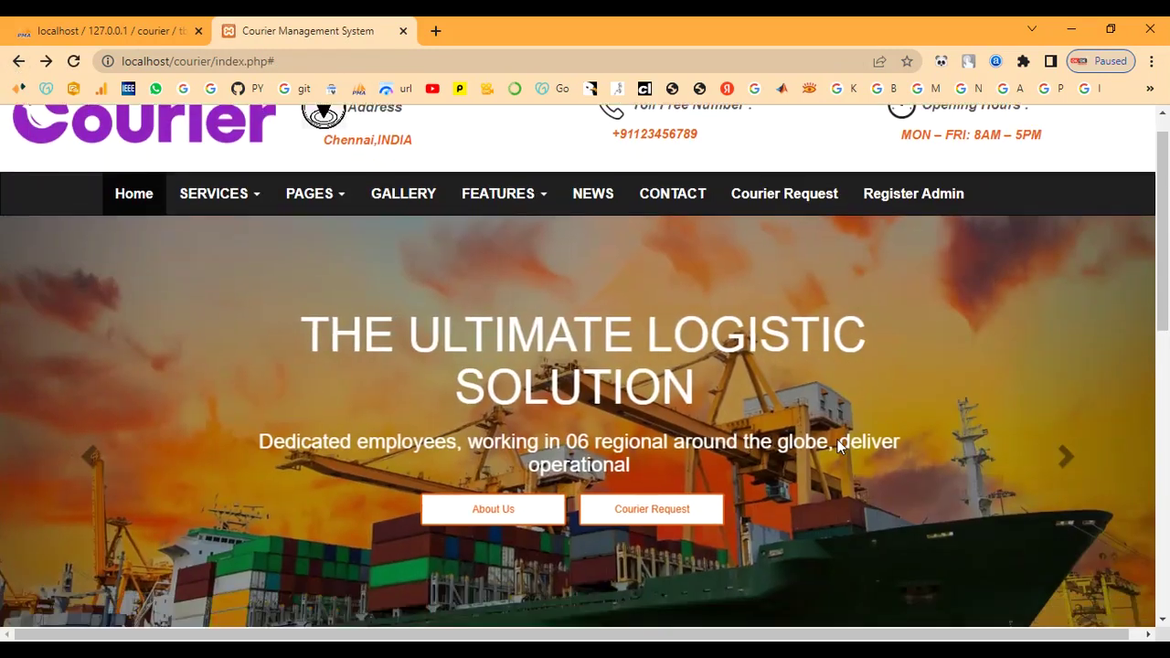
{"action": "scroll", "coordinate": [839, 446], "scroll_direction": "down", "scroll_amount": 3}
{"action": "scroll", "coordinate": [991, 467], "scroll_direction": "up", "scroll_amount": 3}
{"action": "scroll", "coordinate": [996, 531], "scroll_direction": "down", "scroll_amount": 1}
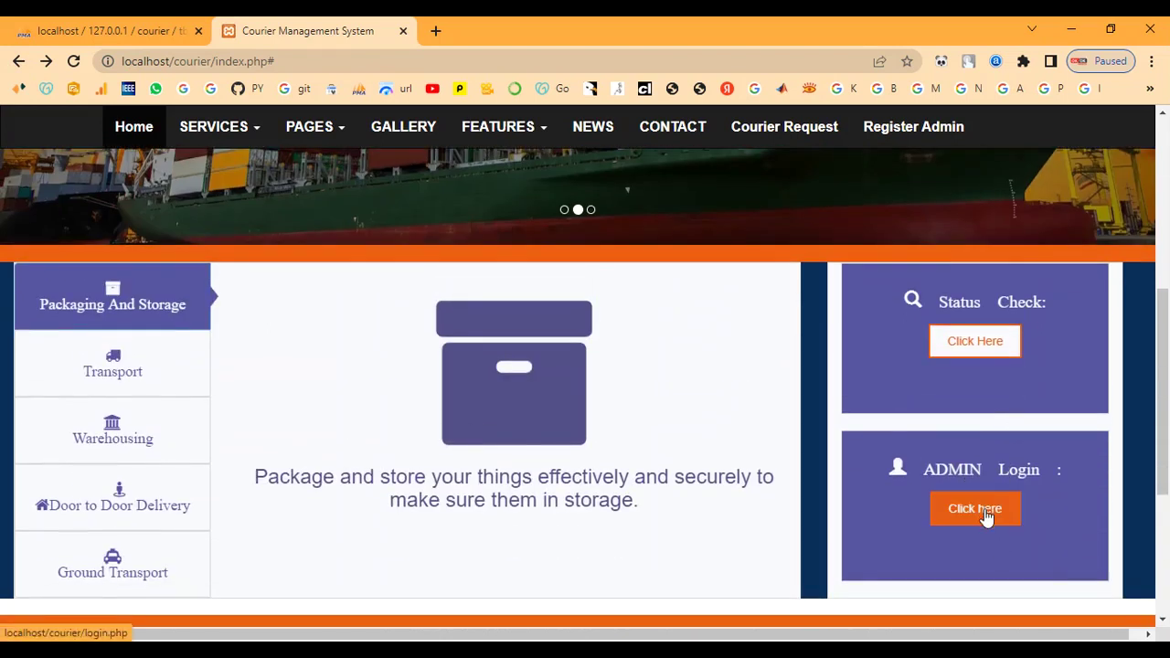
{"action": "left_click", "coordinate": [978, 509]}
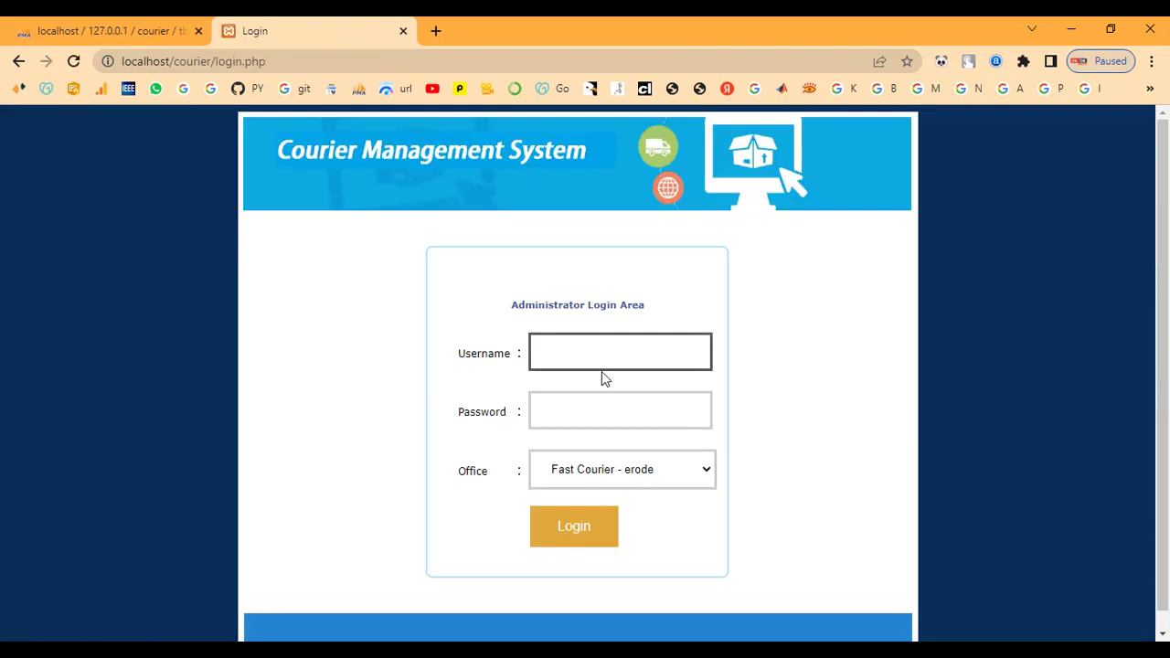
Log in with the admin username and password for the Fast Courier chennai office.
{"action": "type", "text": "admin"}
{"action": "key", "text": "Tab"}
{"action": "type", "text": "adm"}
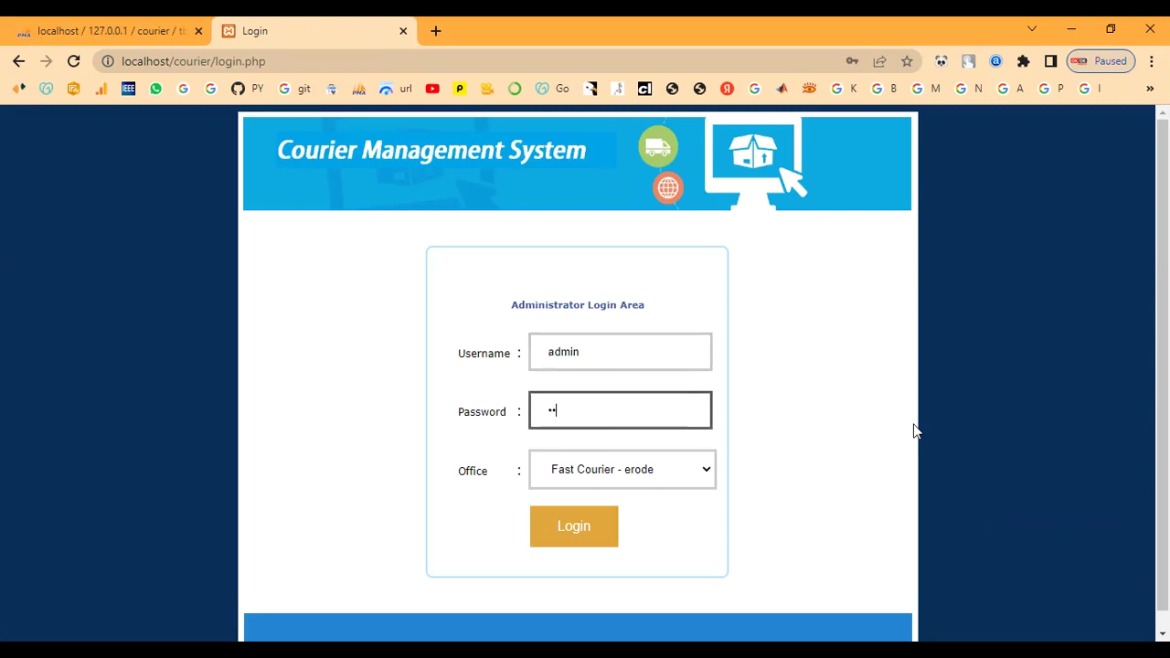
{"action": "type", "text": "in"}
{"action": "left_click", "coordinate": [646, 474]}
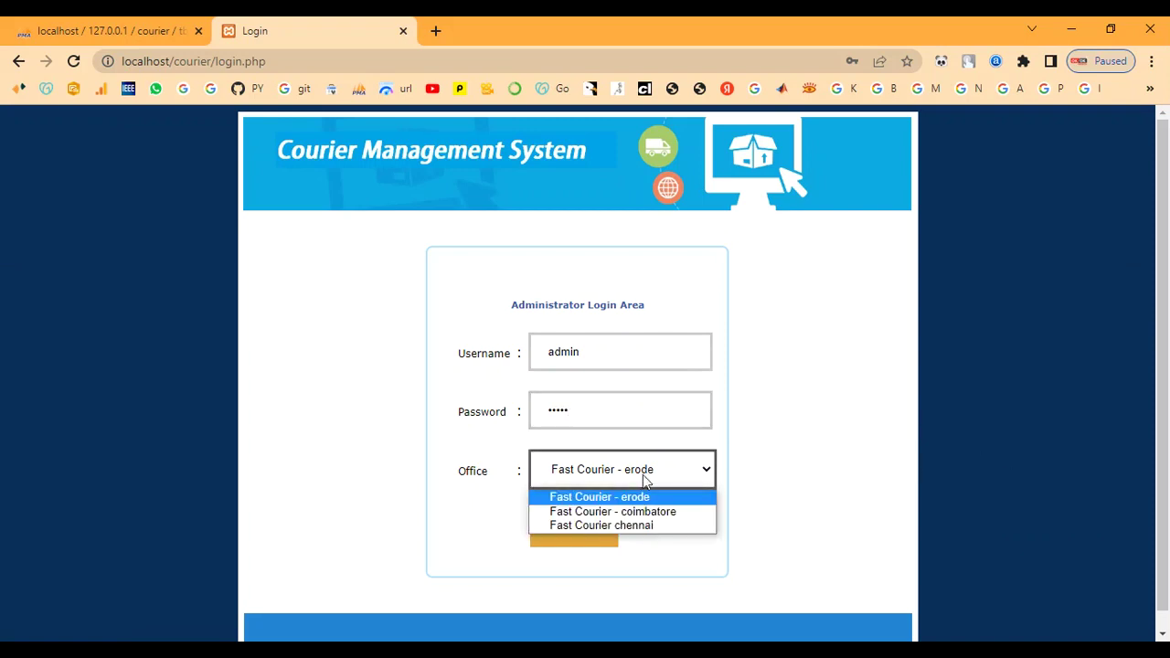
{"action": "left_click", "coordinate": [643, 525]}
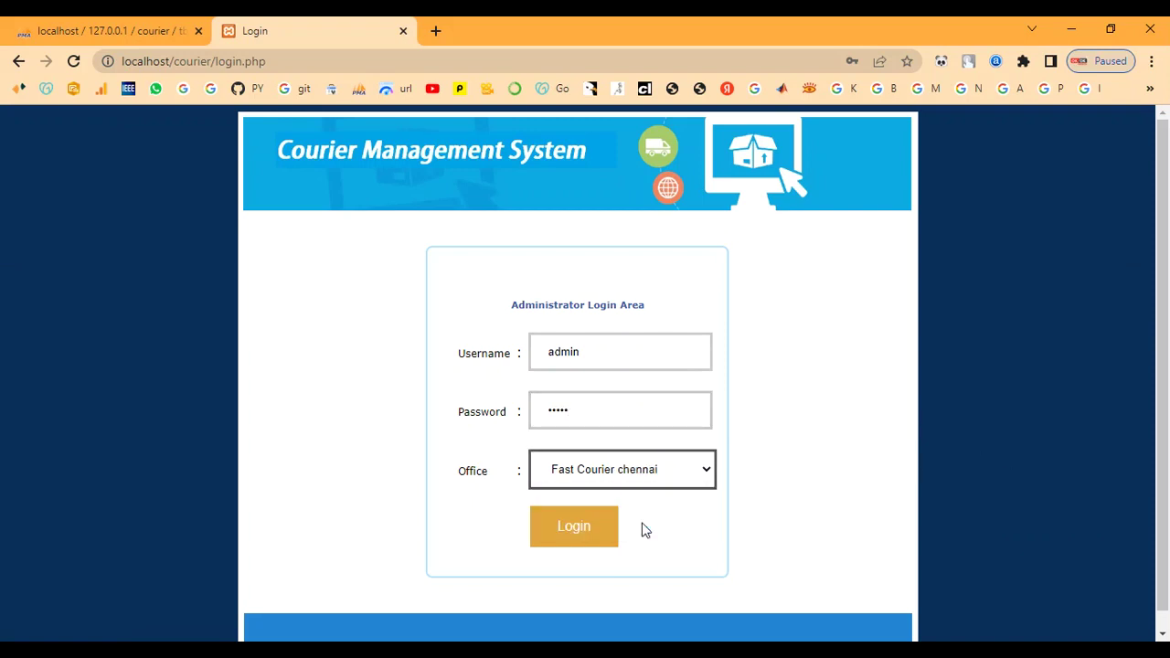
{"action": "left_click", "coordinate": [571, 530]}
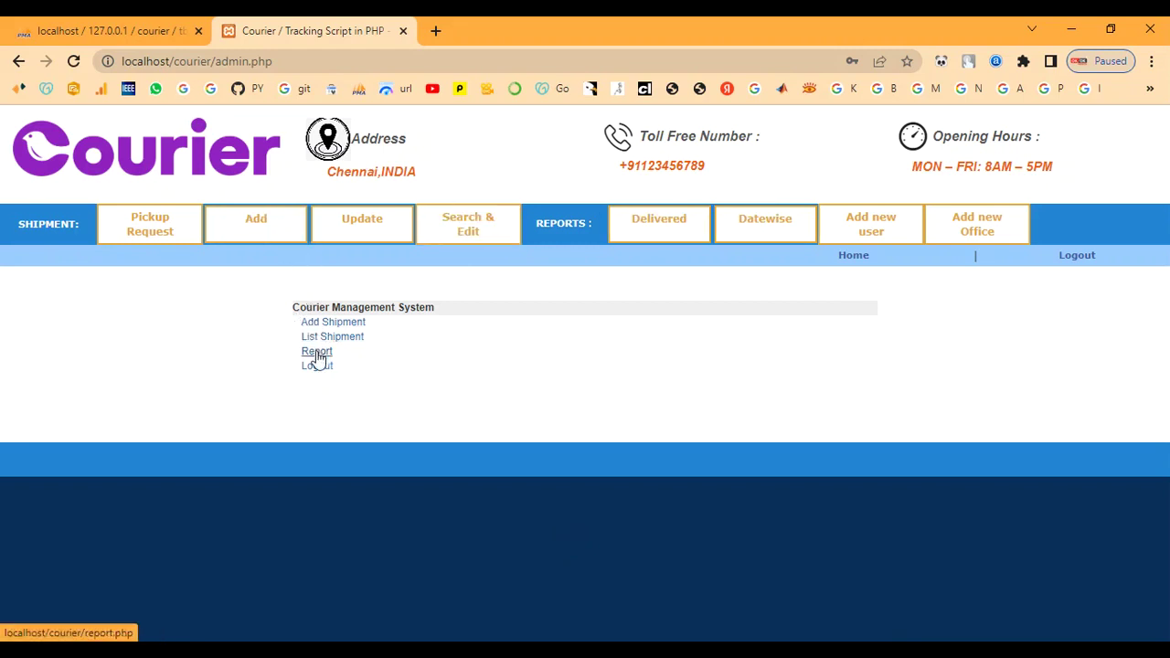
On the Add new Office form, enter the name Fast Delivery-Madhurai and address Madhurai.
{"action": "left_click", "coordinate": [984, 241]}
{"action": "scroll", "coordinate": [736, 339], "scroll_direction": "down", "scroll_amount": 4}
{"action": "scroll", "coordinate": [545, 495], "scroll_direction": "up", "scroll_amount": 3}
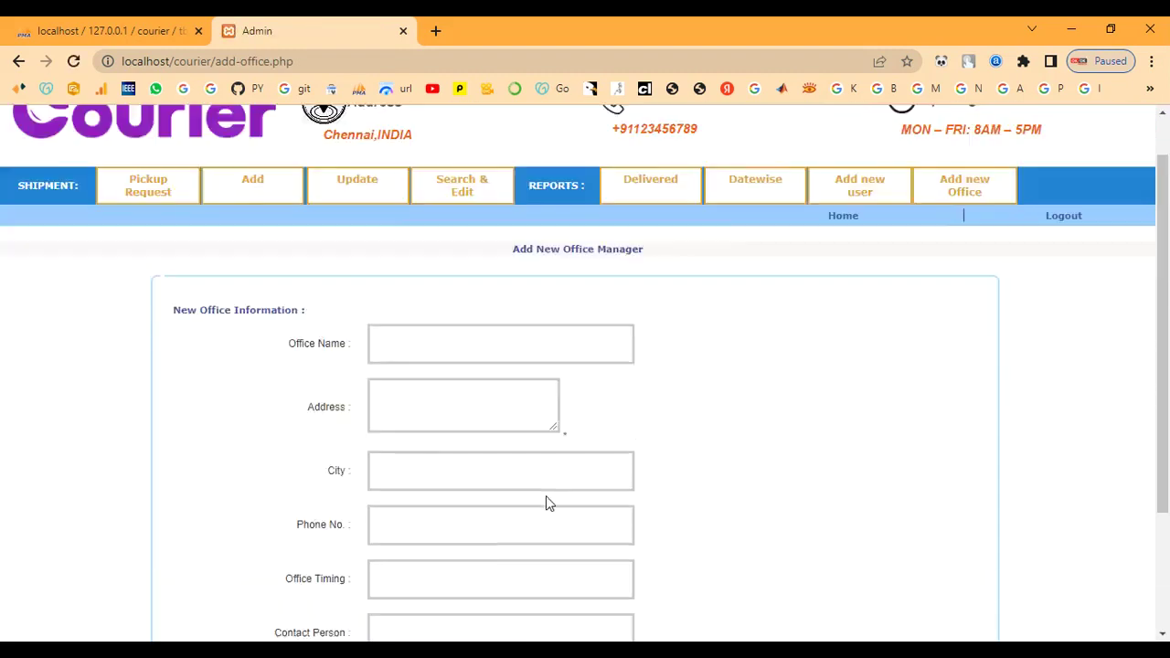
{"action": "scroll", "coordinate": [430, 416], "scroll_direction": "down", "scroll_amount": 1}
{"action": "left_click", "coordinate": [394, 321]}
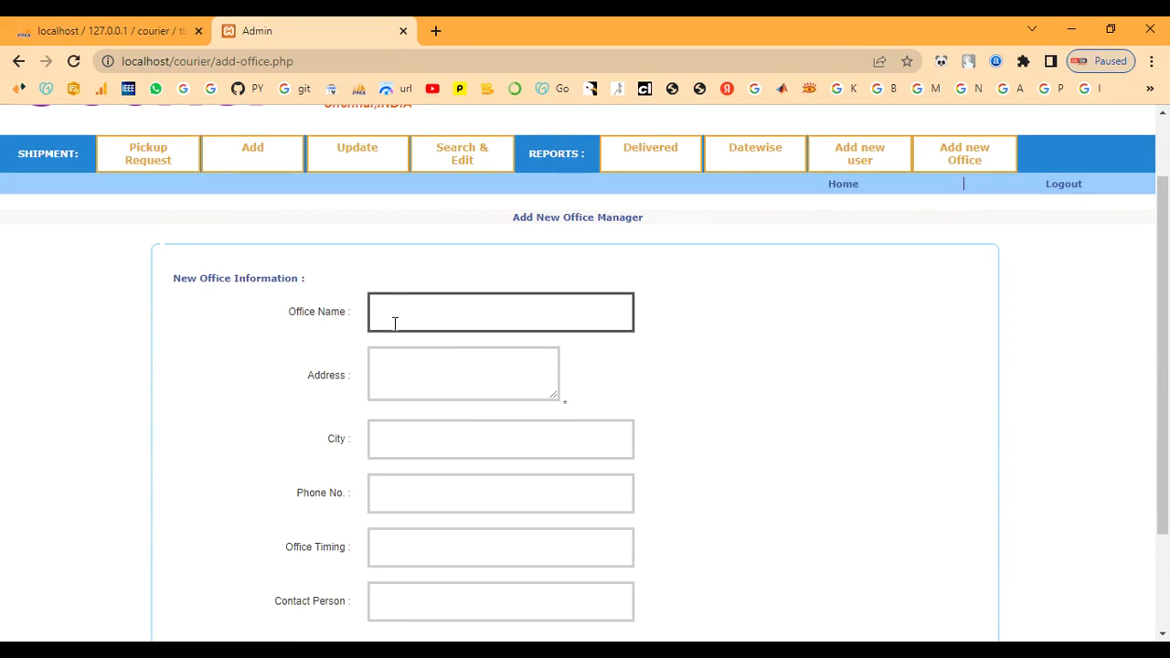
{"action": "type", "text": "F"}
{"action": "type", "text": "ast Delivery"}
{"action": "type", "text": "Madhur"}
{"action": "type", "text": "ai"}
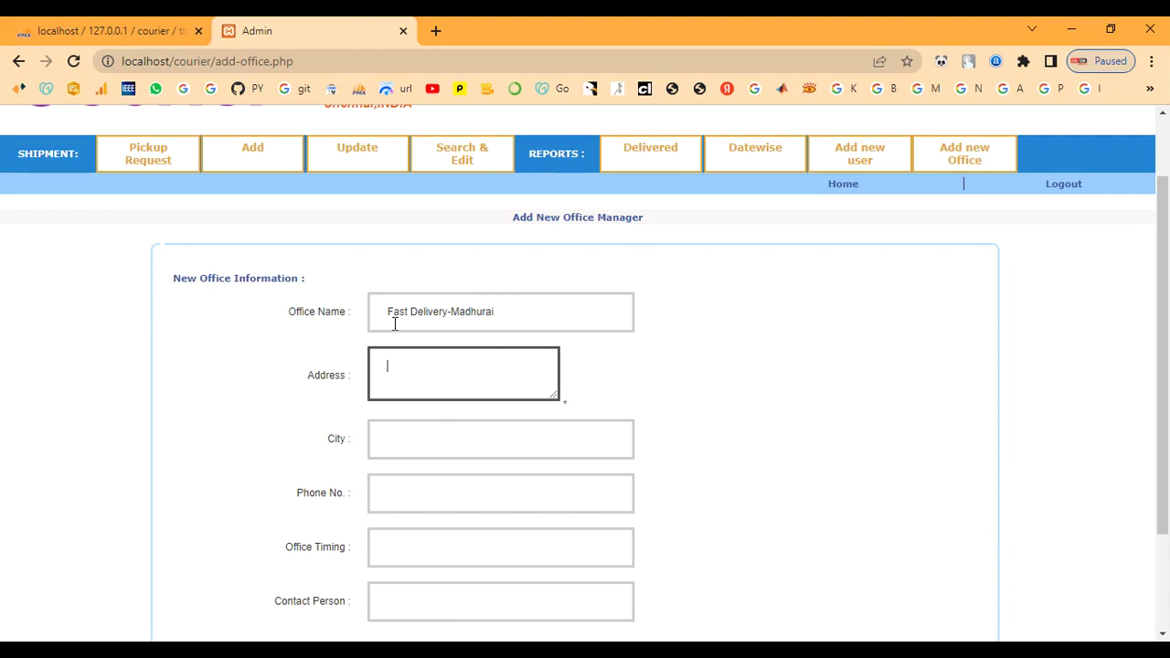
{"action": "type", "text": "Madhurai"}
Set City to Madhurai, the office phone number, and timing 9.00am to 5.00pm.
{"action": "key", "text": "Tab"}
{"action": "type", "text": "Mad"}
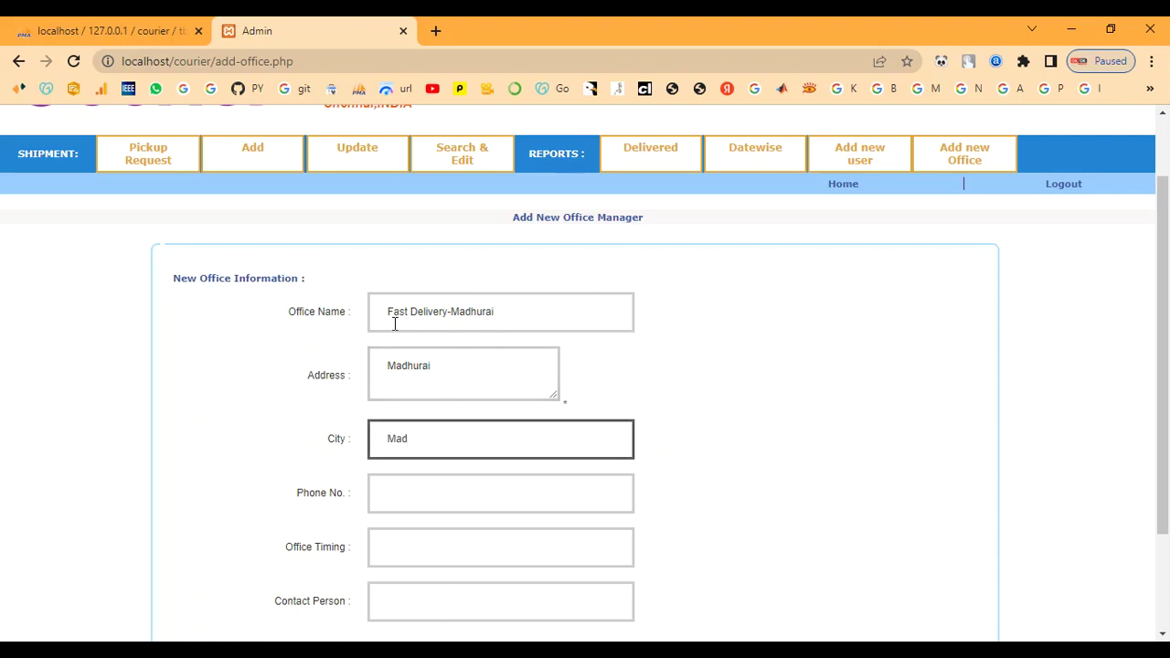
{"action": "type", "text": "hurai"}
{"action": "key", "text": "Tab"}
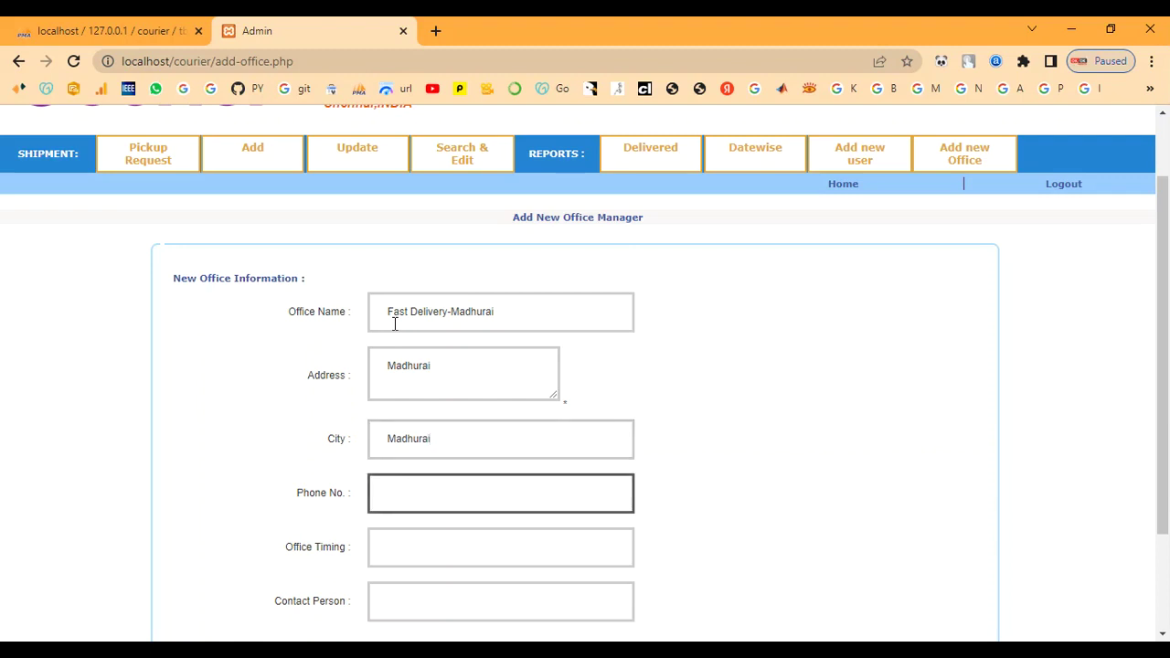
{"action": "type", "text": "89"}
{"action": "key", "text": "BackSpace"}
{"action": "type", "text": "7890654321"}
{"action": "key", "text": "Tab"}
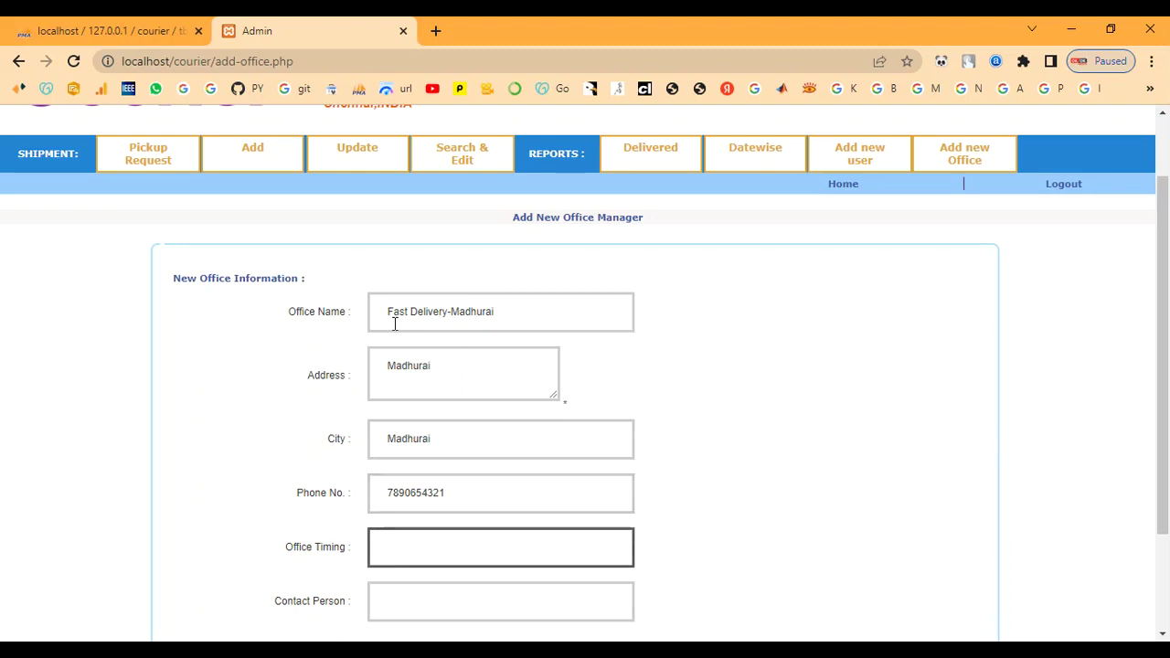
{"action": "type", "text": "9.00am to 5.00"}
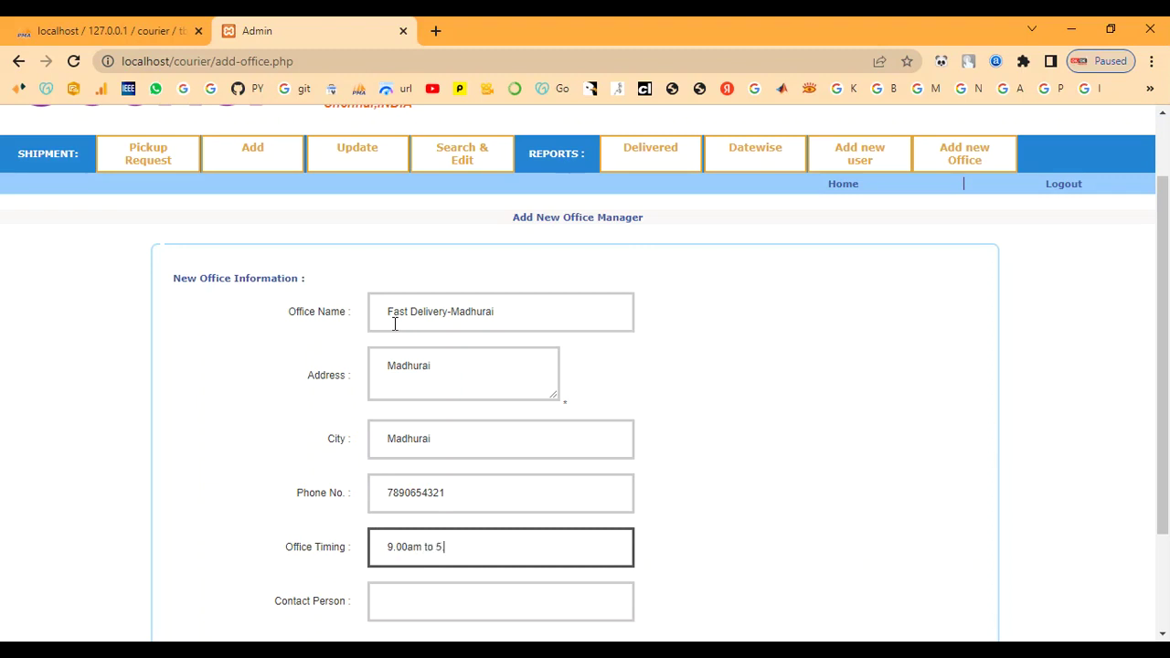
{"action": "type", "text": "pm"}
Enter the contact person, save the office, and highlight the success message.
{"action": "key", "text": "Tab"}
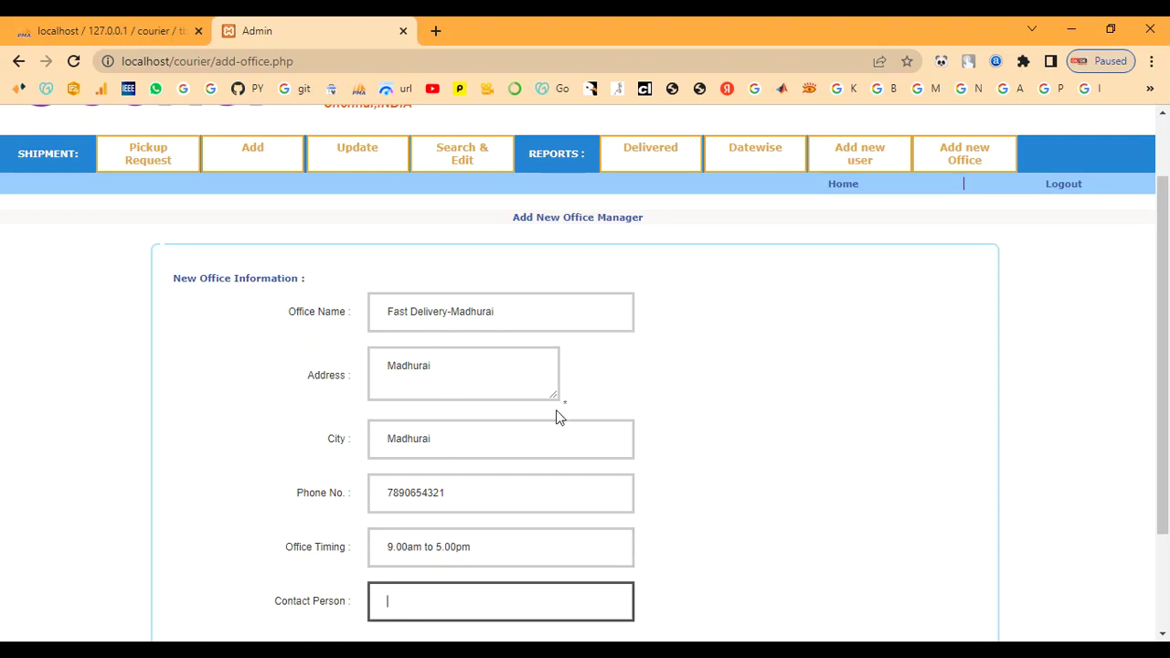
{"action": "scroll", "coordinate": [594, 425], "scroll_direction": "down", "scroll_amount": 2}
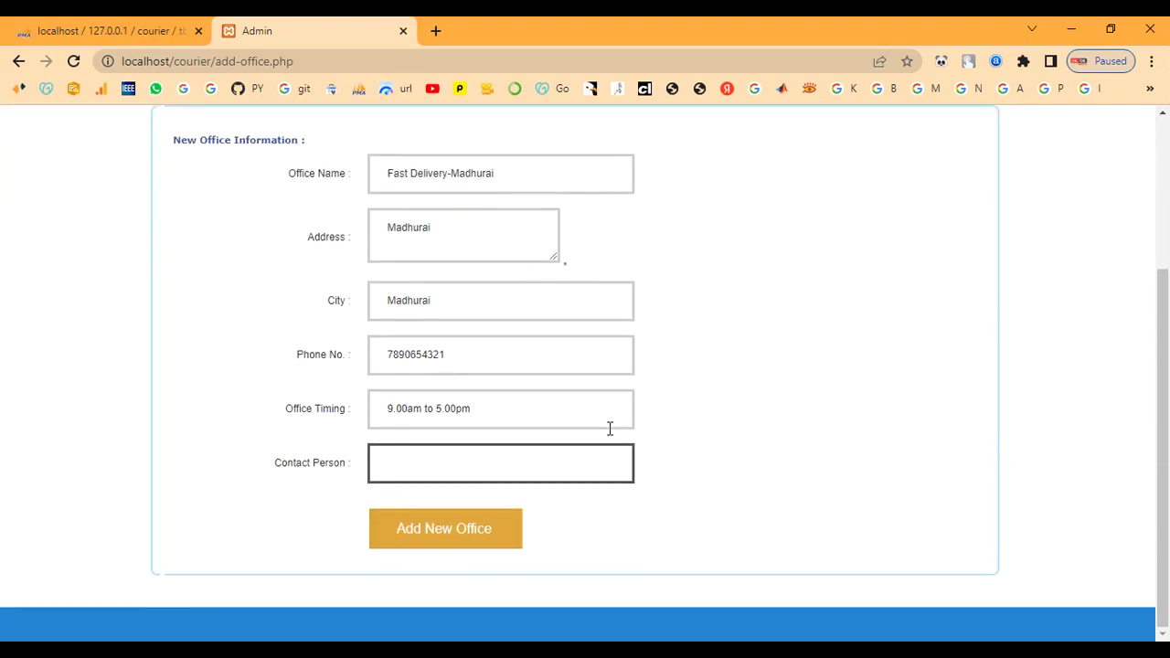
{"action": "type", "text": "admin"}
{"action": "scroll", "coordinate": [605, 434], "scroll_direction": "up", "scroll_amount": 1}
{"action": "left_click", "coordinate": [477, 615]}
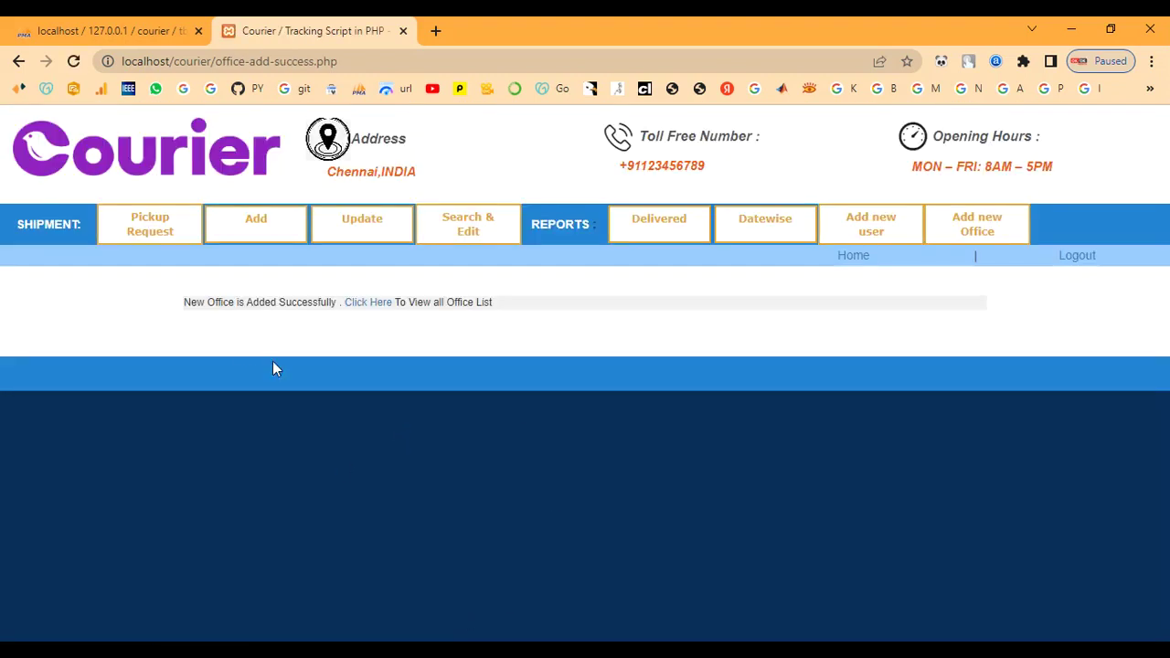
{"action": "left_click_drag", "start_coordinate": [185, 302], "coordinate": [543, 322]}
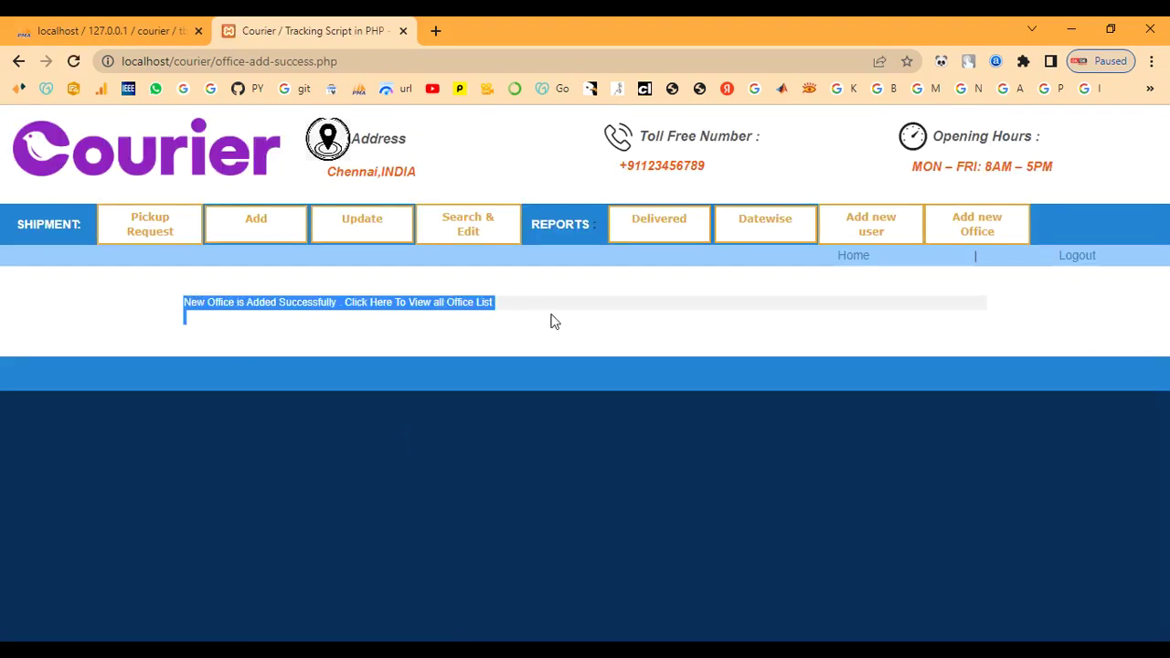
{"action": "left_click", "coordinate": [523, 336]}
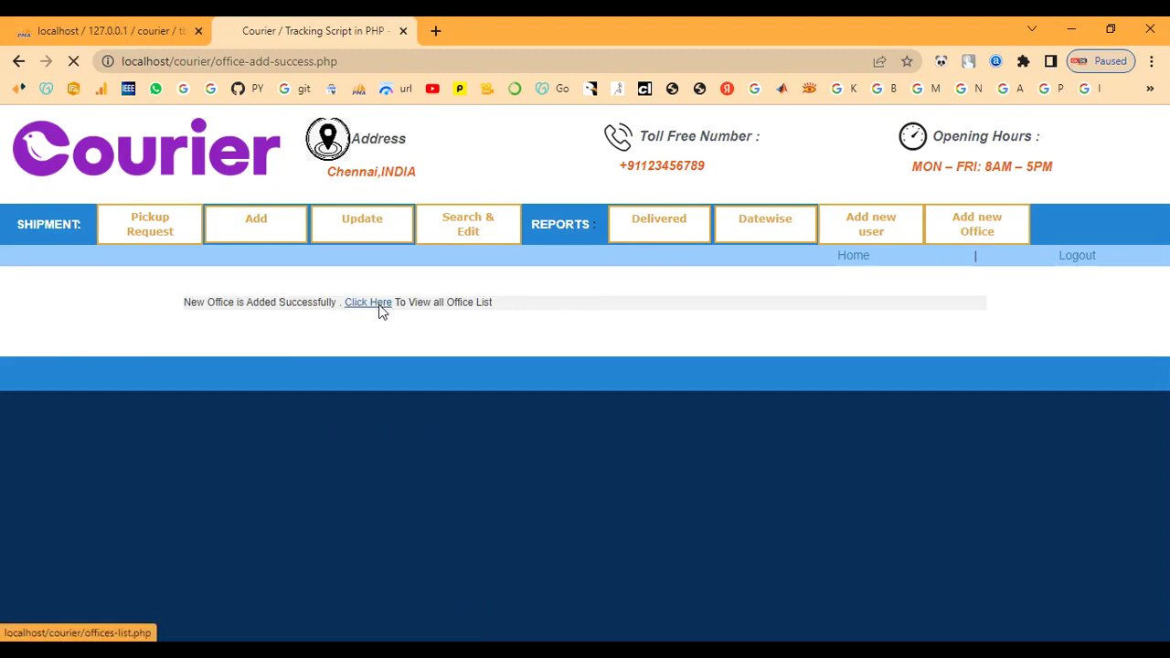
Open the office list and highlight the new Fast Delivery-Madhurai row.
{"action": "left_click", "coordinate": [370, 303]}
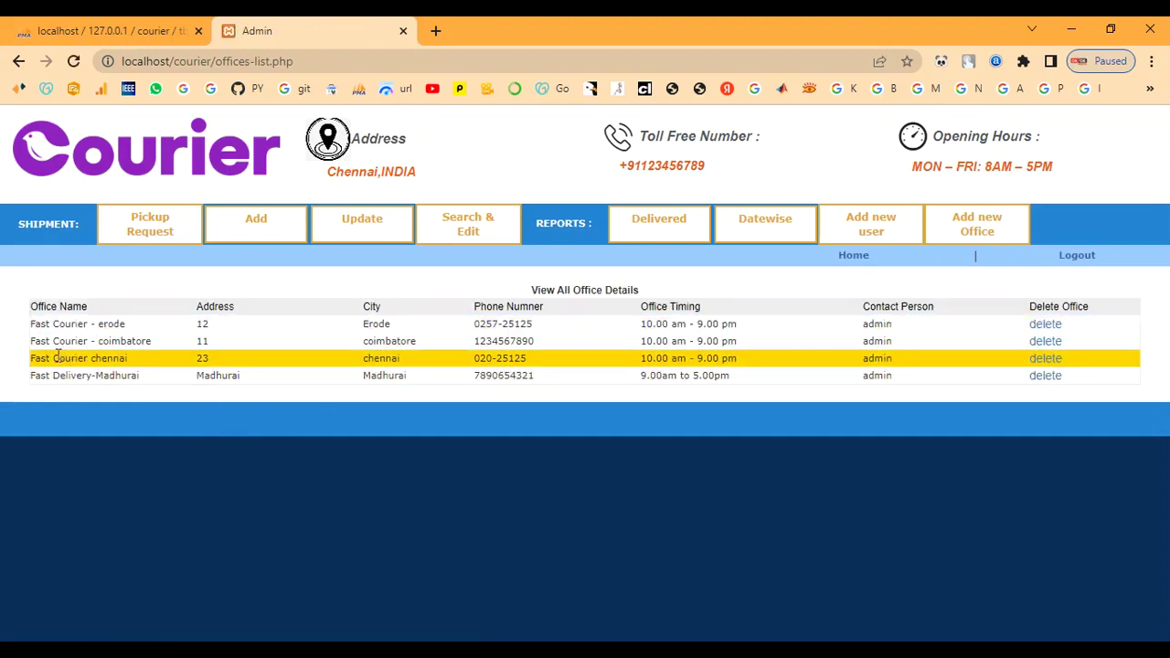
{"action": "left_click_drag", "start_coordinate": [33, 375], "coordinate": [1027, 389]}
{"action": "left_click", "coordinate": [347, 291]}
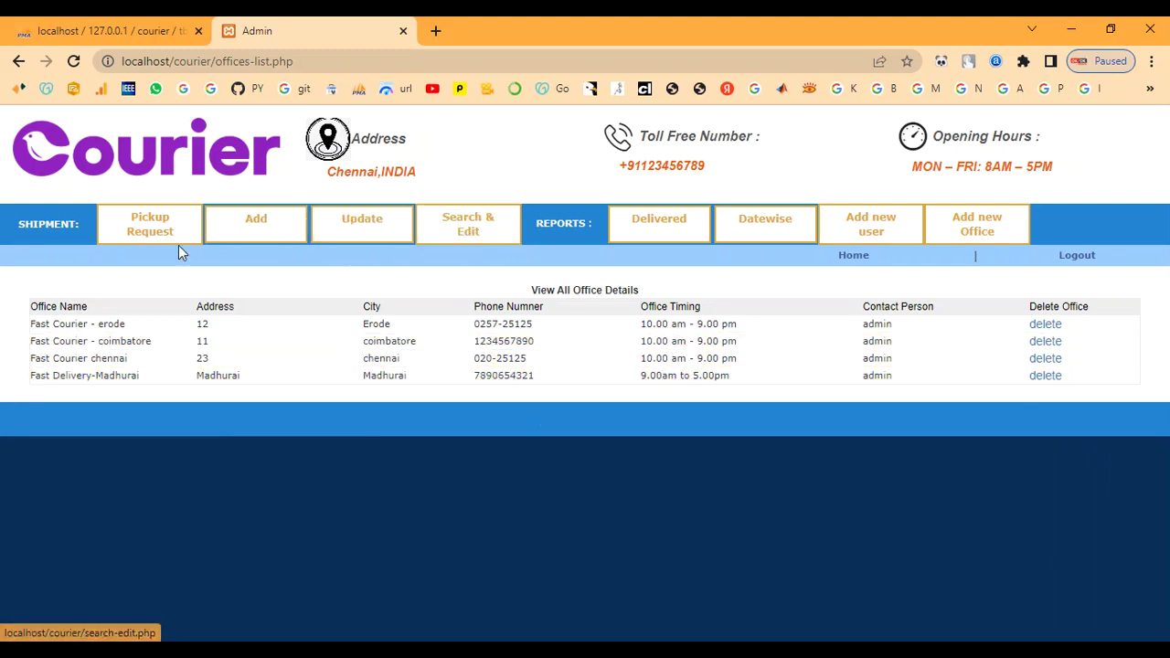
Open the Pickup Request list and highlight its heading.
{"action": "left_click", "coordinate": [153, 233]}
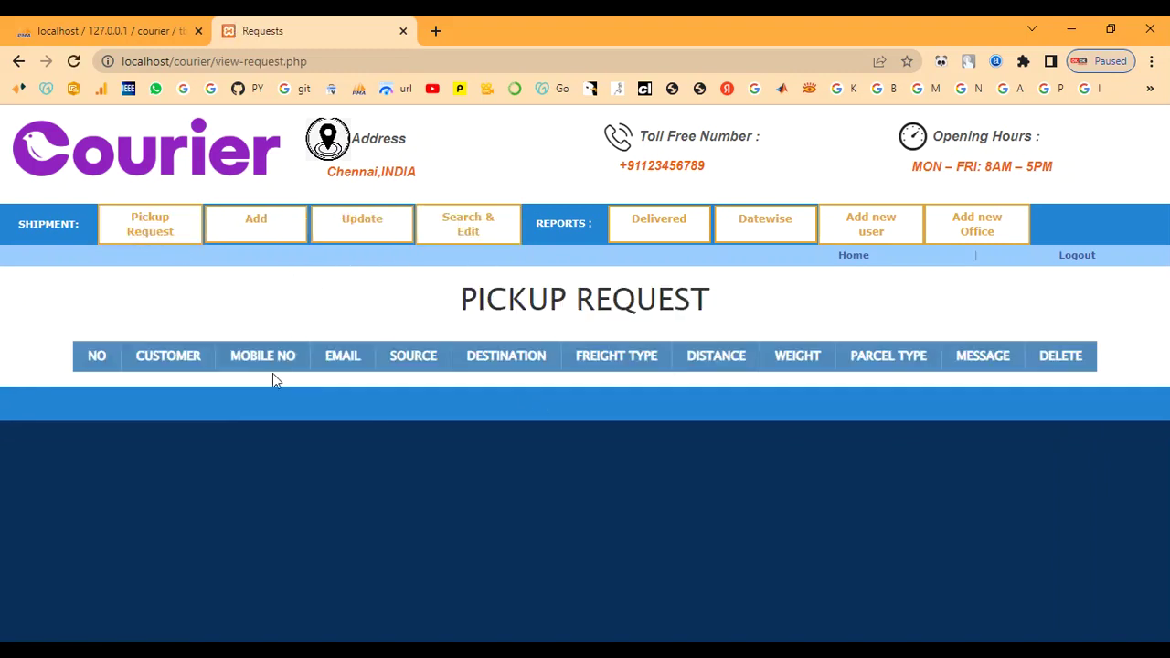
{"action": "left_click_drag", "start_coordinate": [459, 293], "coordinate": [804, 303]}
{"action": "left_click", "coordinate": [711, 376]}
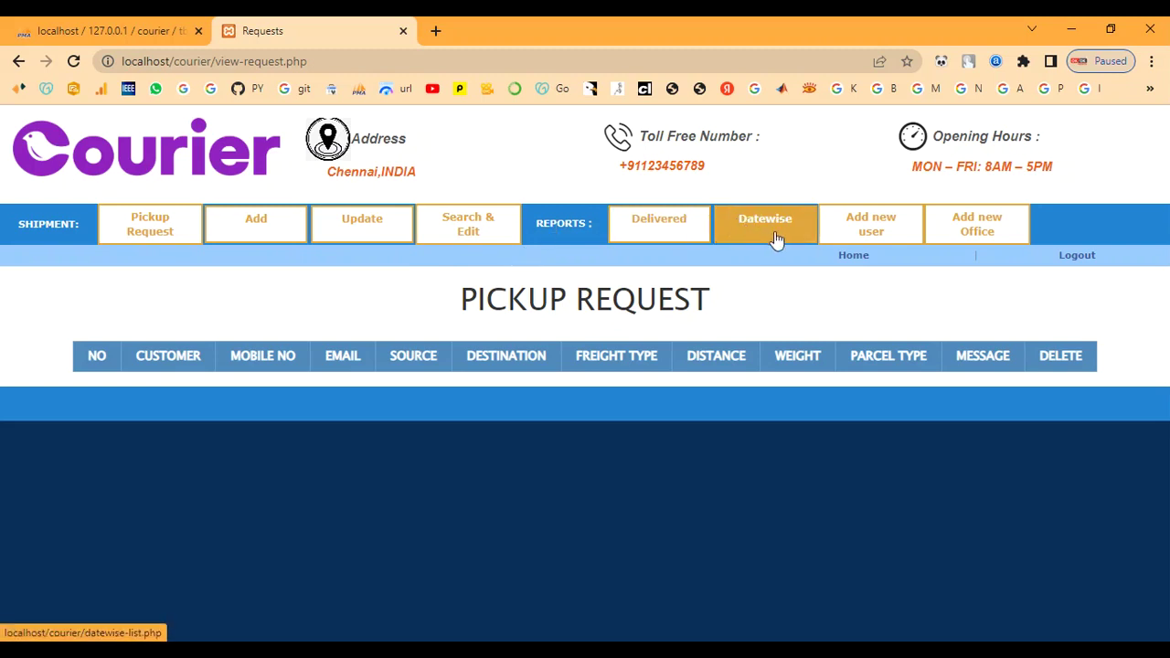
On the Add new user form, check that the Office dropdown offers Madhurai.
{"action": "left_click", "coordinate": [850, 228]}
{"action": "scroll", "coordinate": [580, 427], "scroll_direction": "down", "scroll_amount": 4}
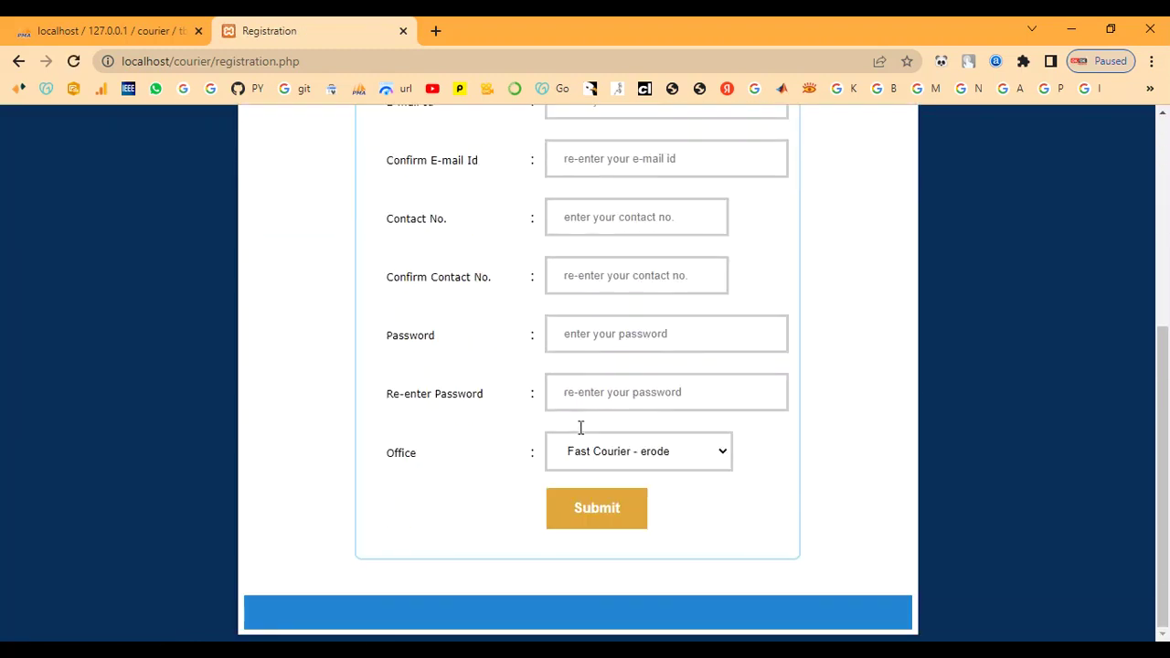
{"action": "scroll", "coordinate": [580, 426], "scroll_direction": "up", "scroll_amount": 5}
{"action": "left_click_drag", "start_coordinate": [484, 309], "coordinate": [648, 303]}
{"action": "left_click", "coordinate": [808, 311]}
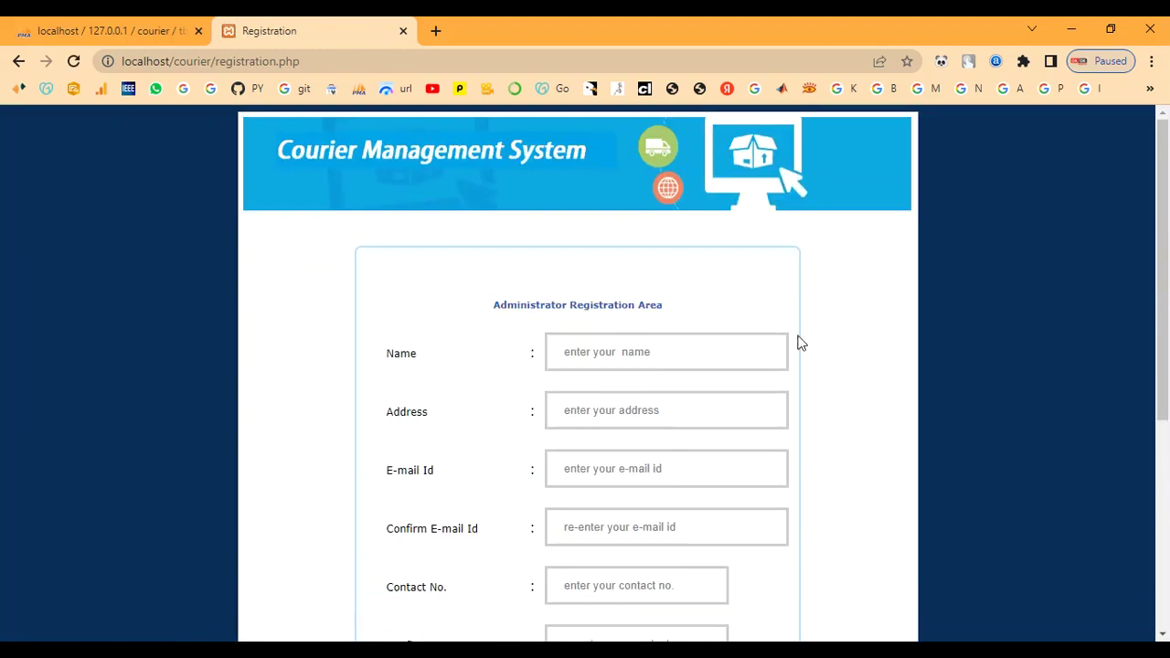
{"action": "scroll", "coordinate": [777, 392], "scroll_direction": "down", "scroll_amount": 4}
{"action": "left_click", "coordinate": [669, 480]}
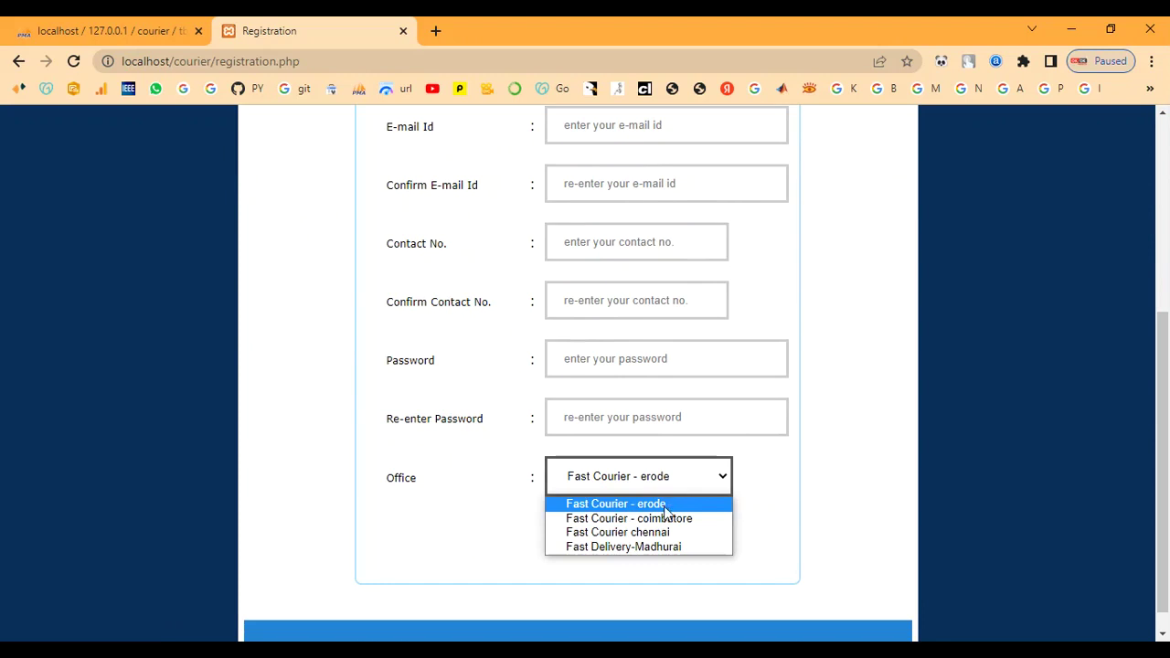
{"action": "scroll", "coordinate": [773, 483], "scroll_direction": "up", "scroll_amount": 4}
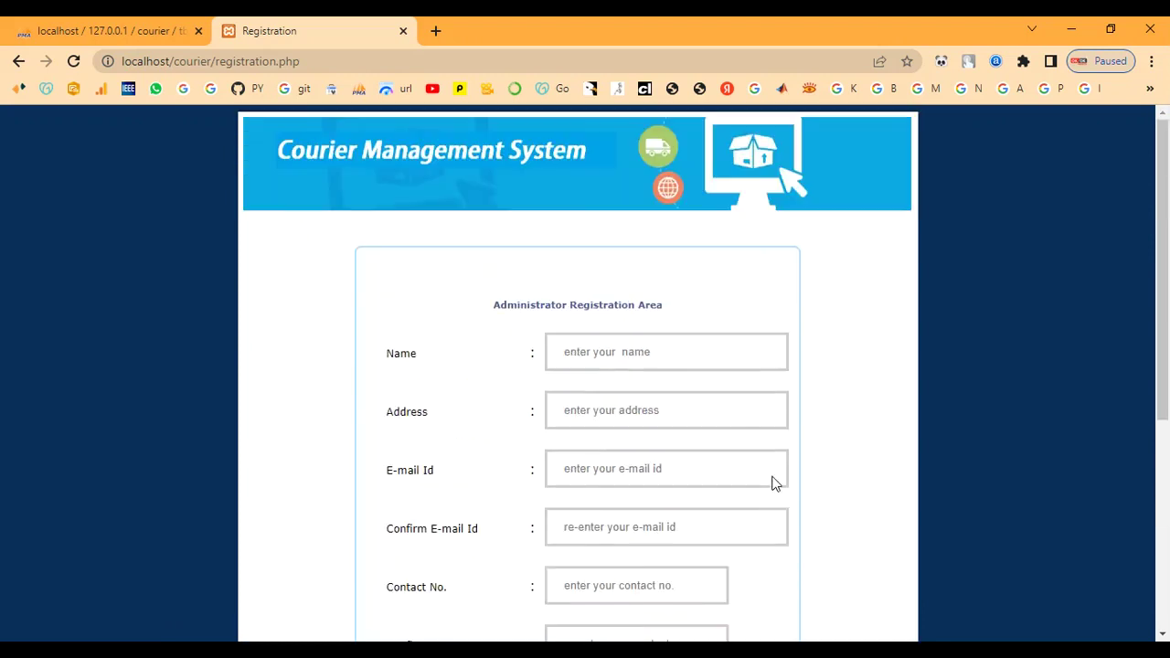
Go back, log out, and load localhost/courier/ from the address bar.
{"action": "left_click", "coordinate": [18, 62]}
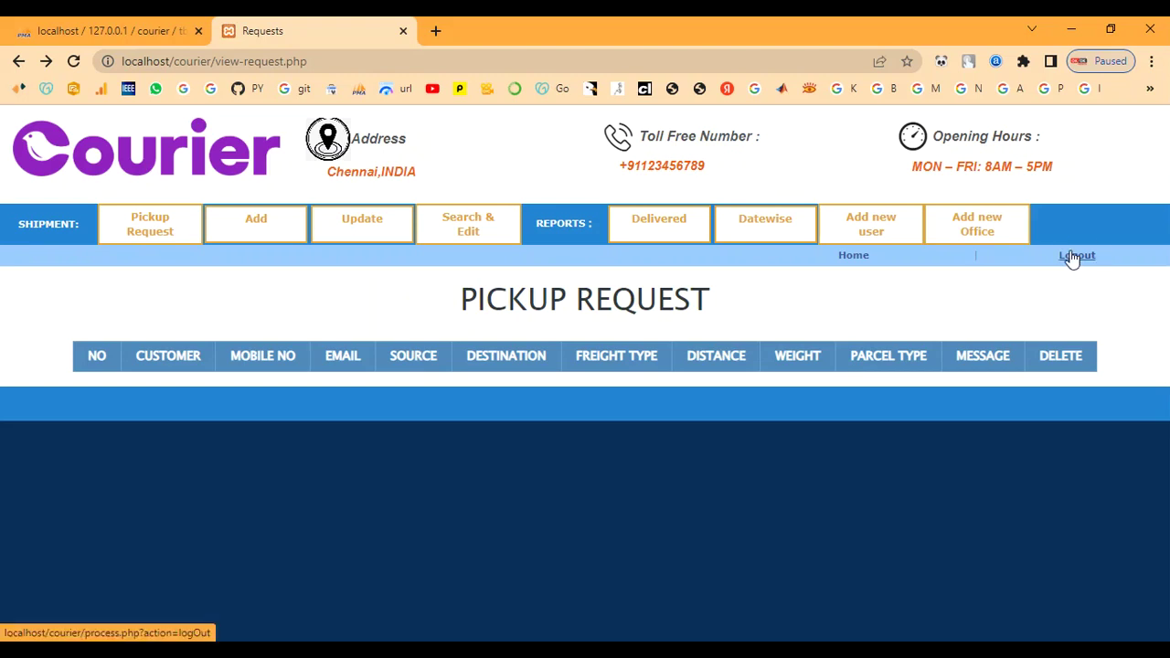
{"action": "left_click", "coordinate": [1074, 256]}
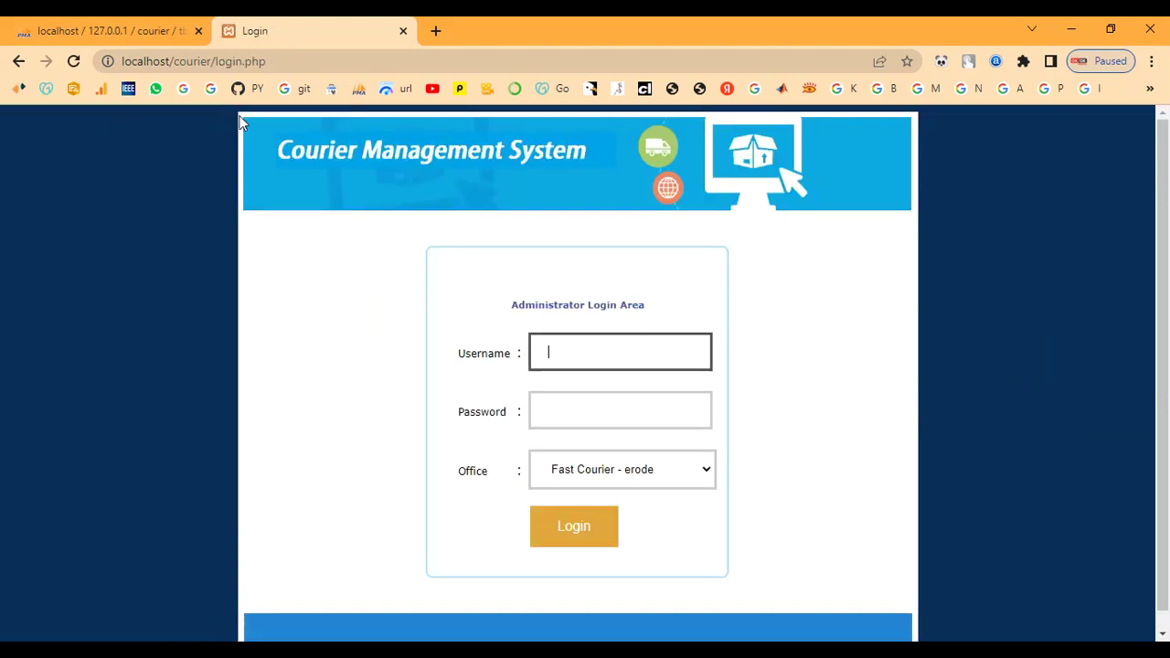
{"action": "left_click_drag", "start_coordinate": [216, 61], "coordinate": [373, 83]}
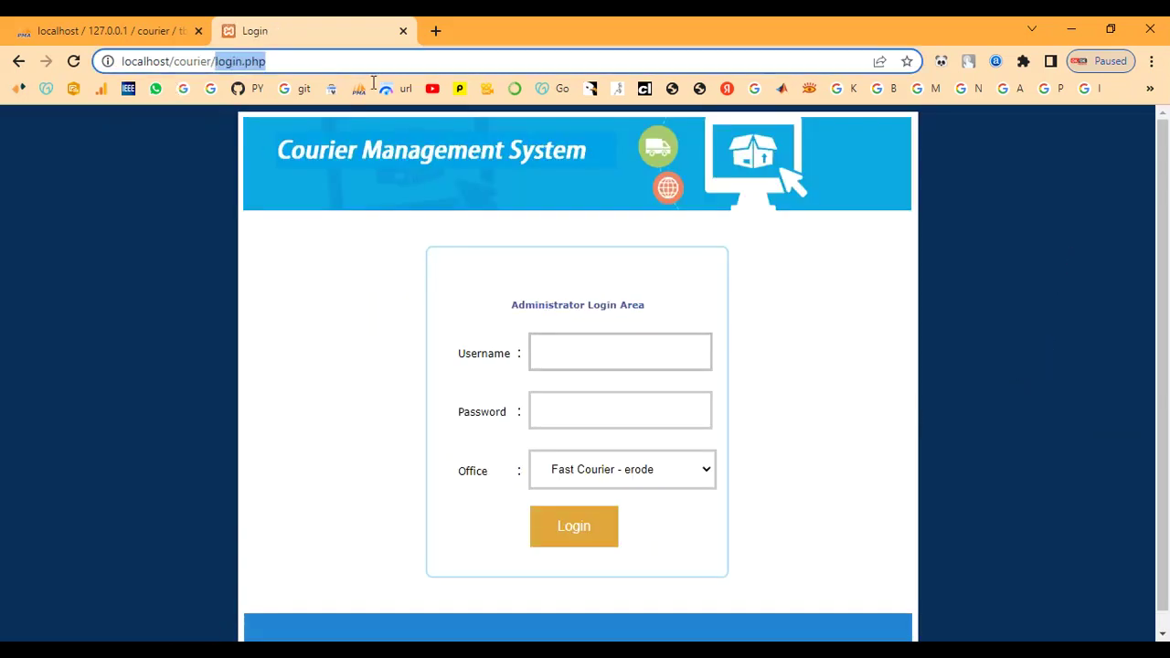
{"action": "key", "text": "BackSpace"}
{"action": "key", "text": "Return"}
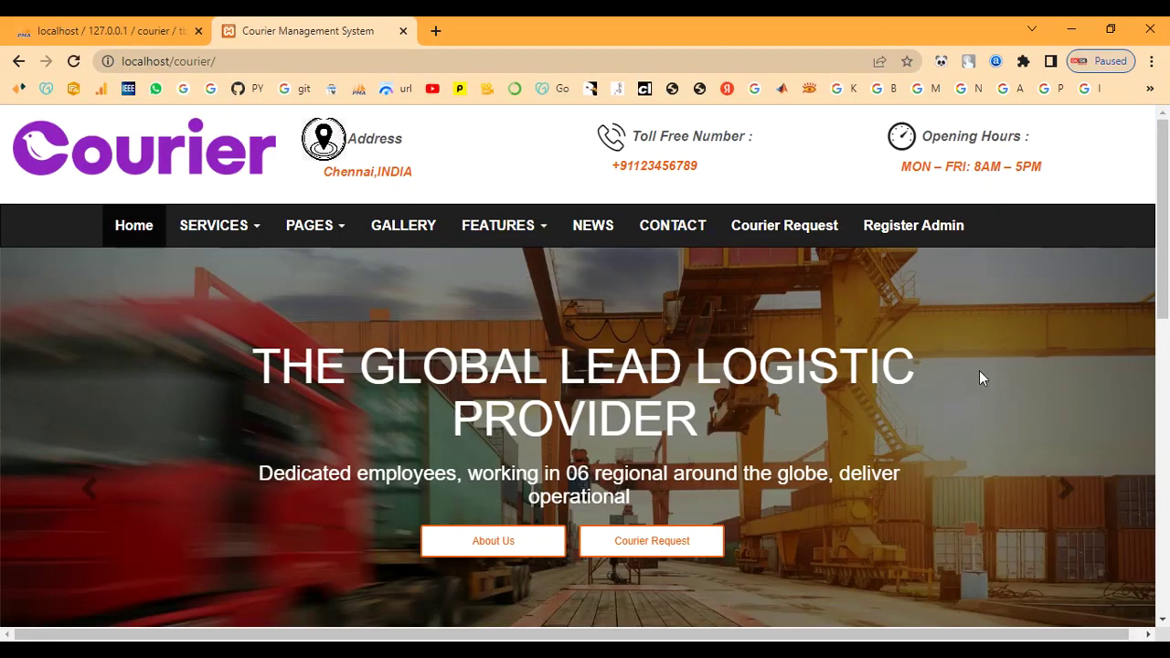
Open the Courier Request form and enter the sender's name, mobile number and e-mail.
{"action": "left_click", "coordinate": [645, 547]}
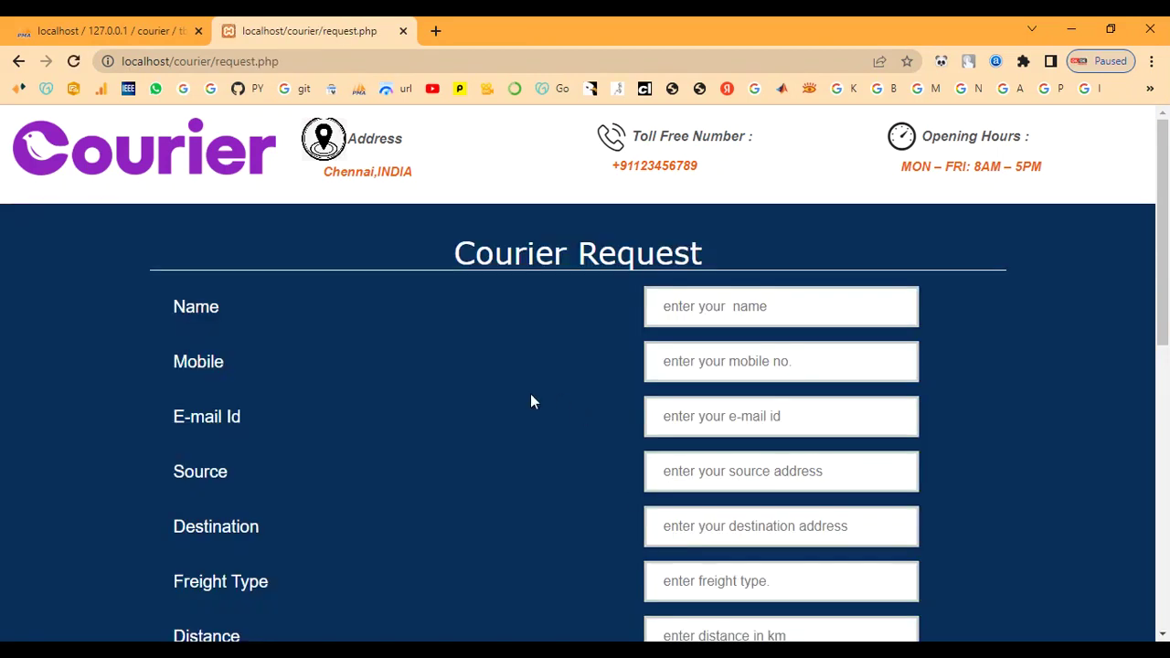
{"action": "left_click", "coordinate": [700, 306]}
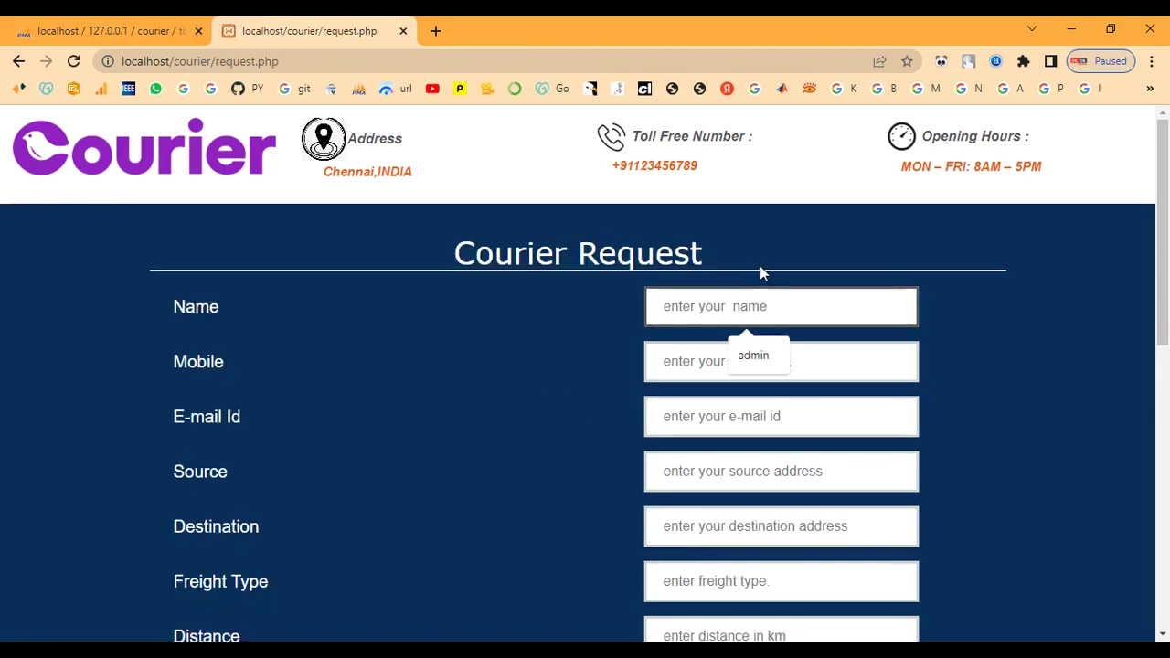
{"action": "type", "text": "ram"}
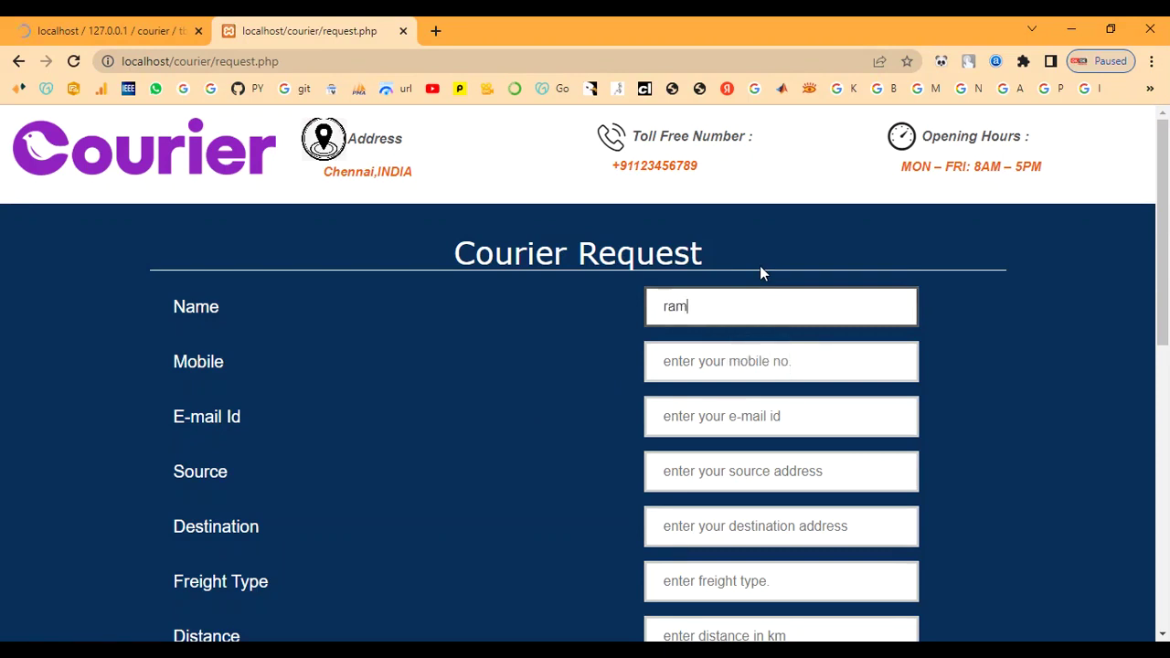
{"action": "key", "text": "Tab"}
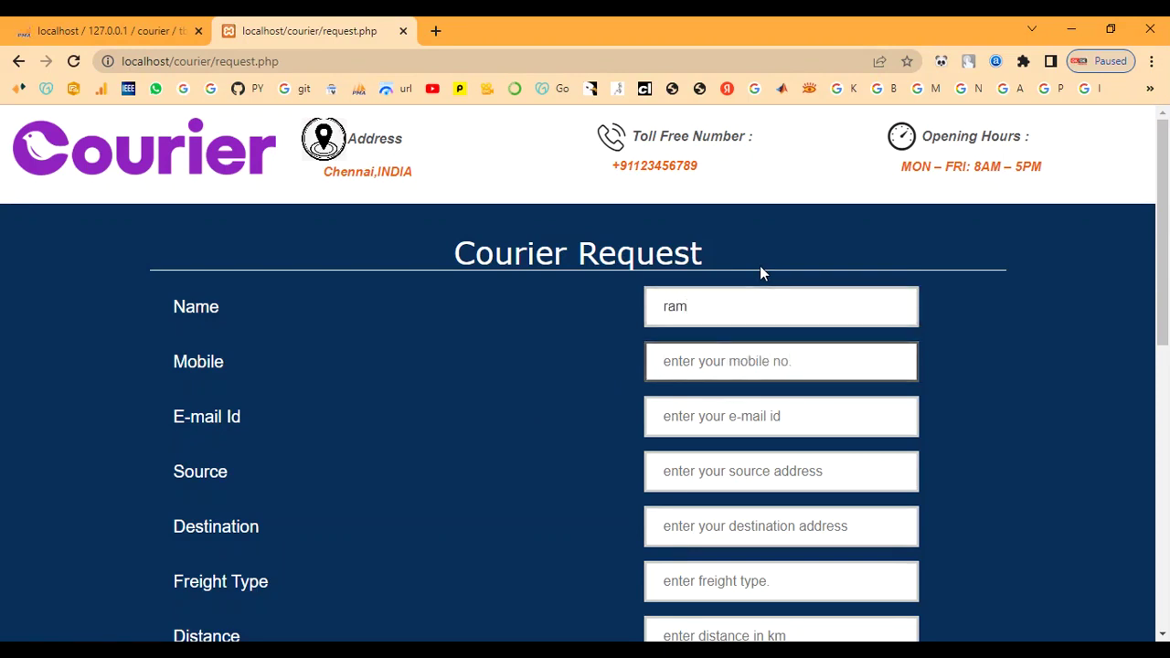
{"action": "type", "text": "6"}
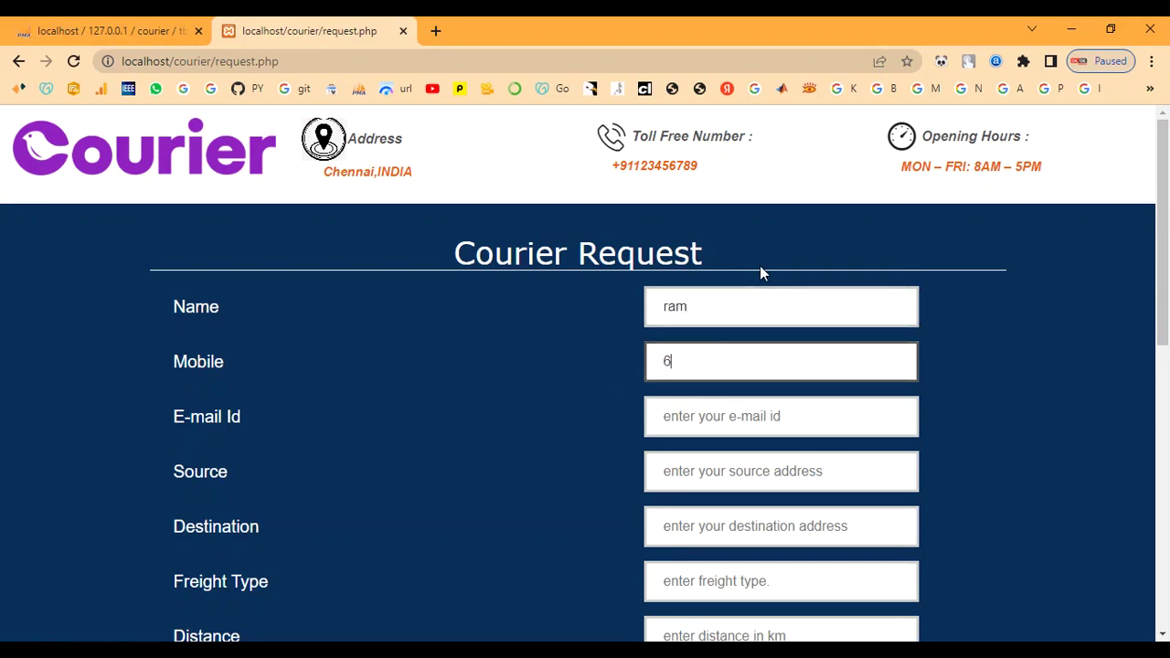
{"action": "type", "text": "789054321"}
{"action": "key", "text": "Tab"}
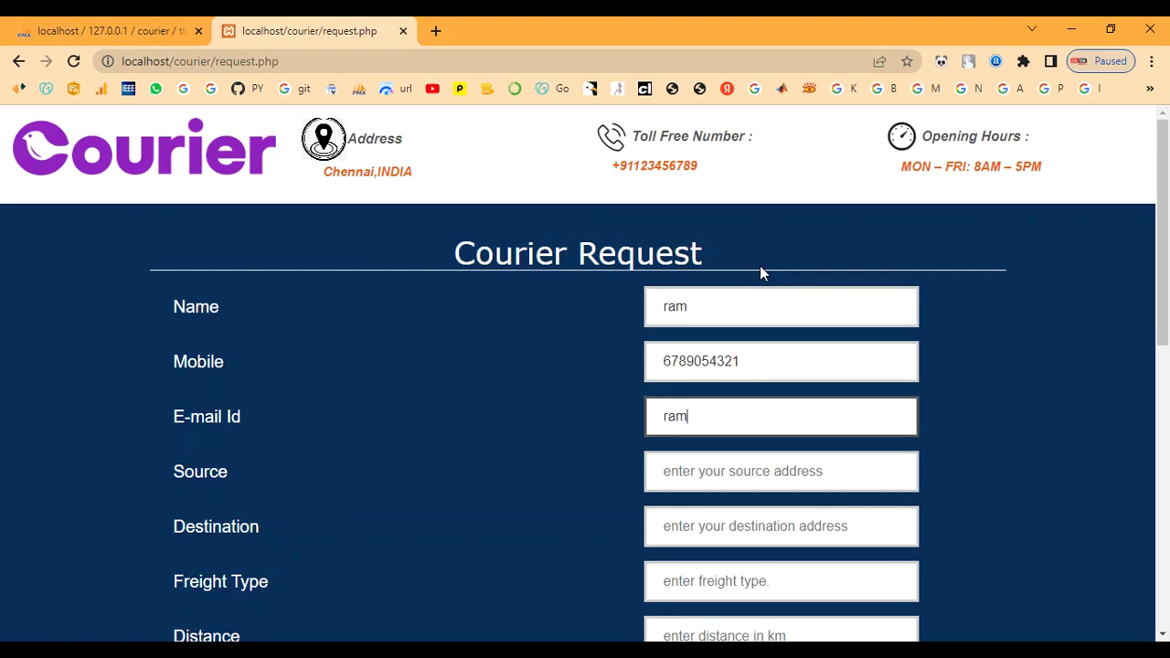
{"action": "key", "text": "Tab"}
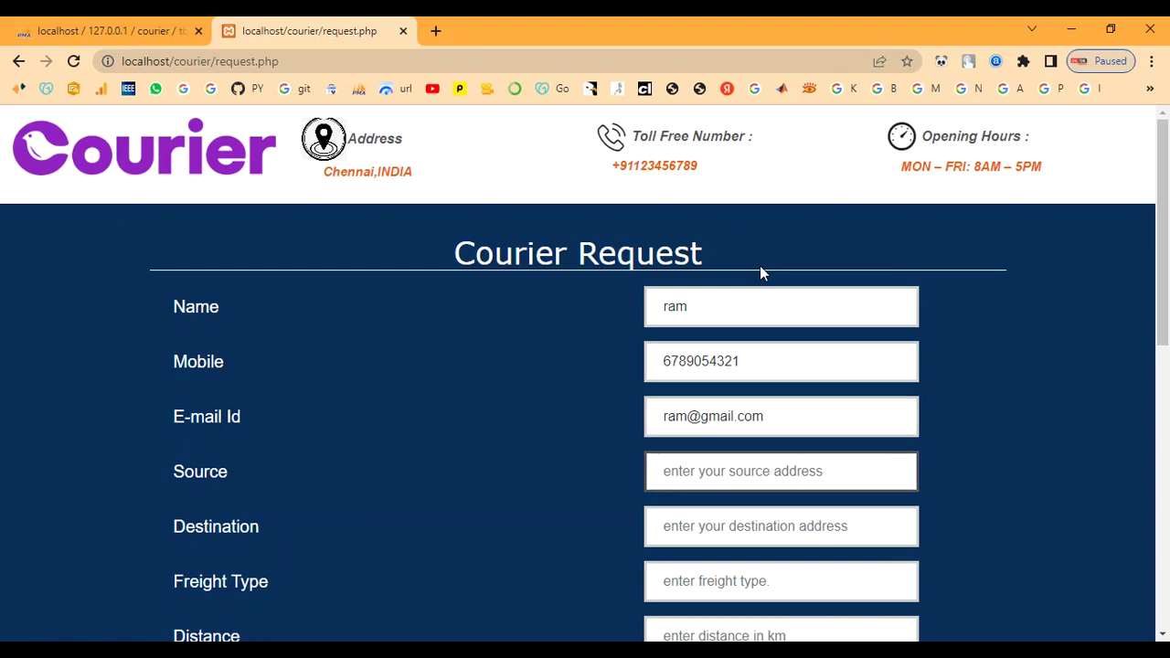
Enter source chennai, destination coimbatore, freight type 90, distance 100 and weight 1kg.
{"action": "scroll", "coordinate": [760, 265], "scroll_direction": "down", "scroll_amount": 1}
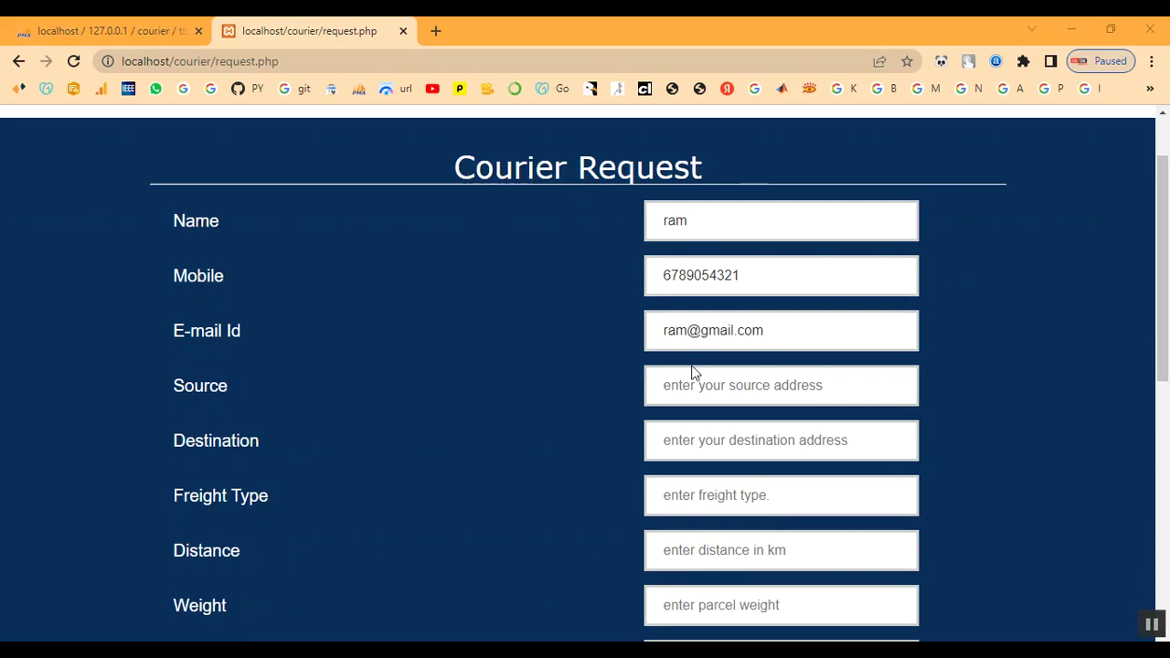
{"action": "left_click", "coordinate": [795, 392]}
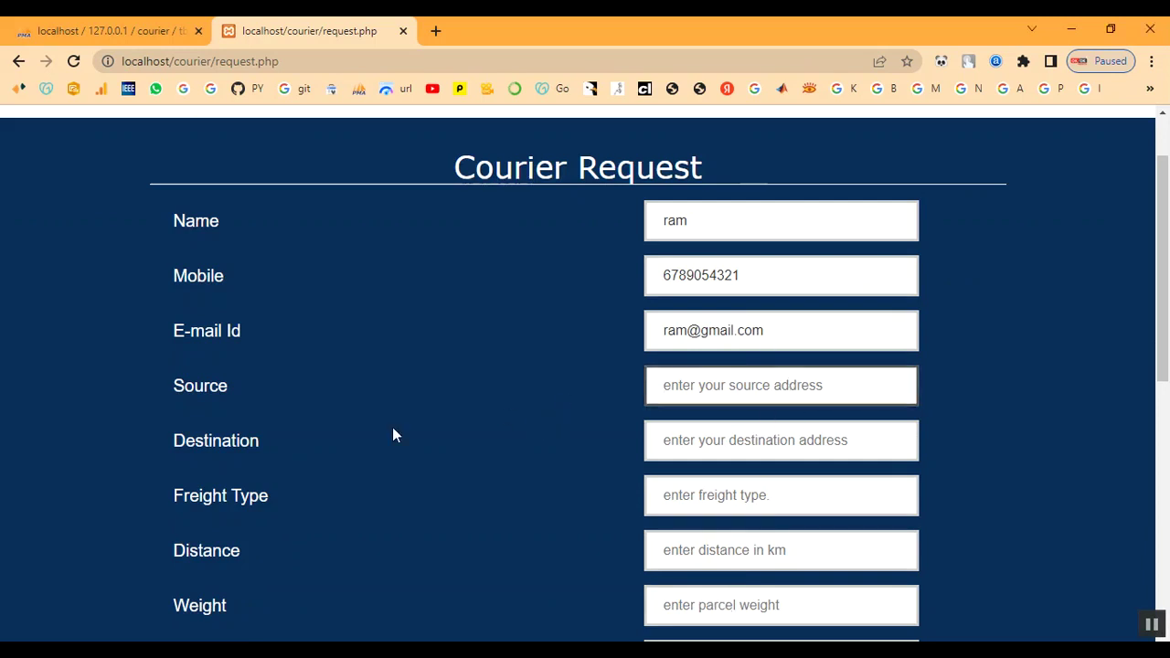
{"action": "type", "text": "che"}
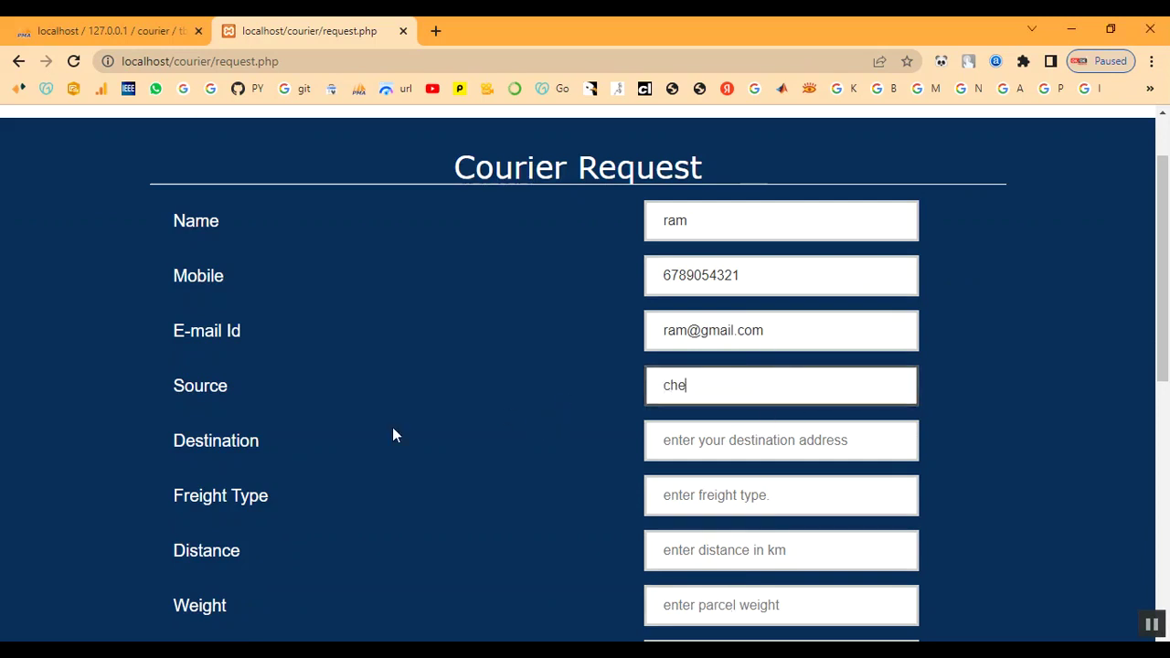
{"action": "type", "text": "nnai"}
{"action": "key", "text": "Tab"}
{"action": "type", "text": "c"}
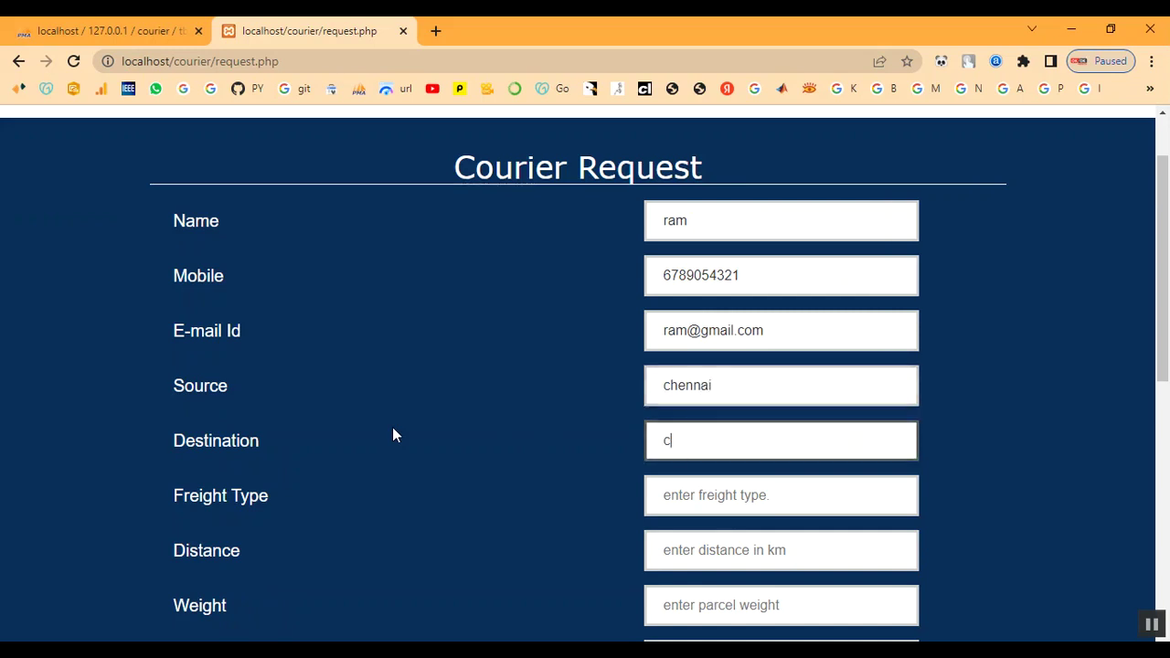
{"action": "type", "text": "oimbatore"}
{"action": "key", "text": "Tab"}
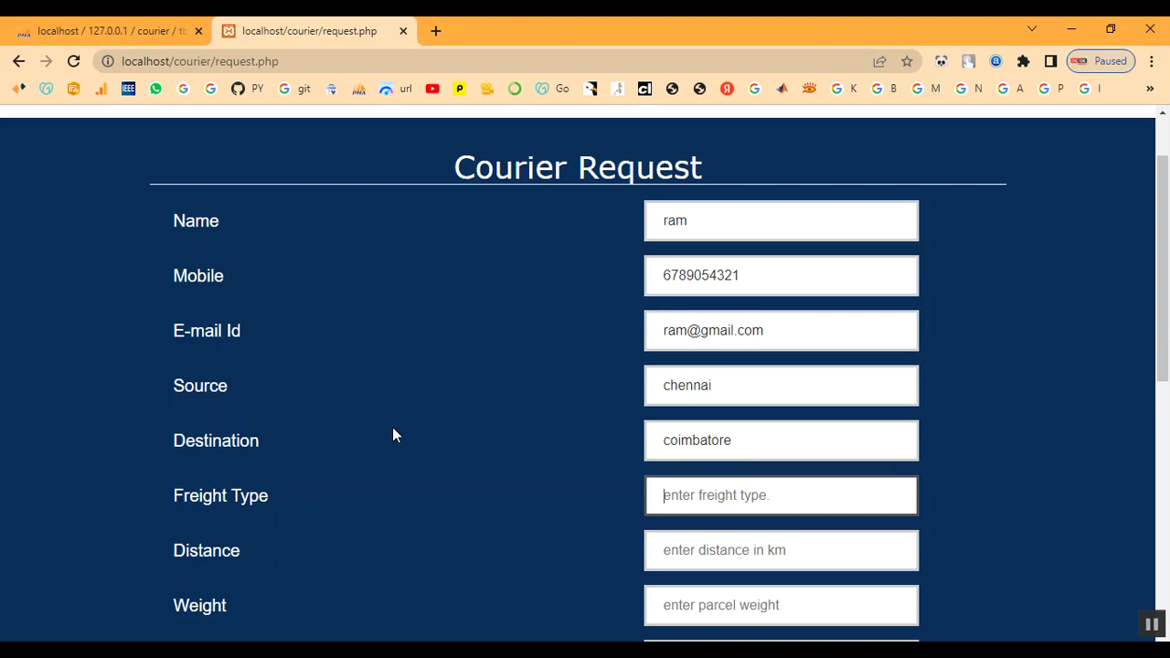
{"action": "type", "text": "90"}
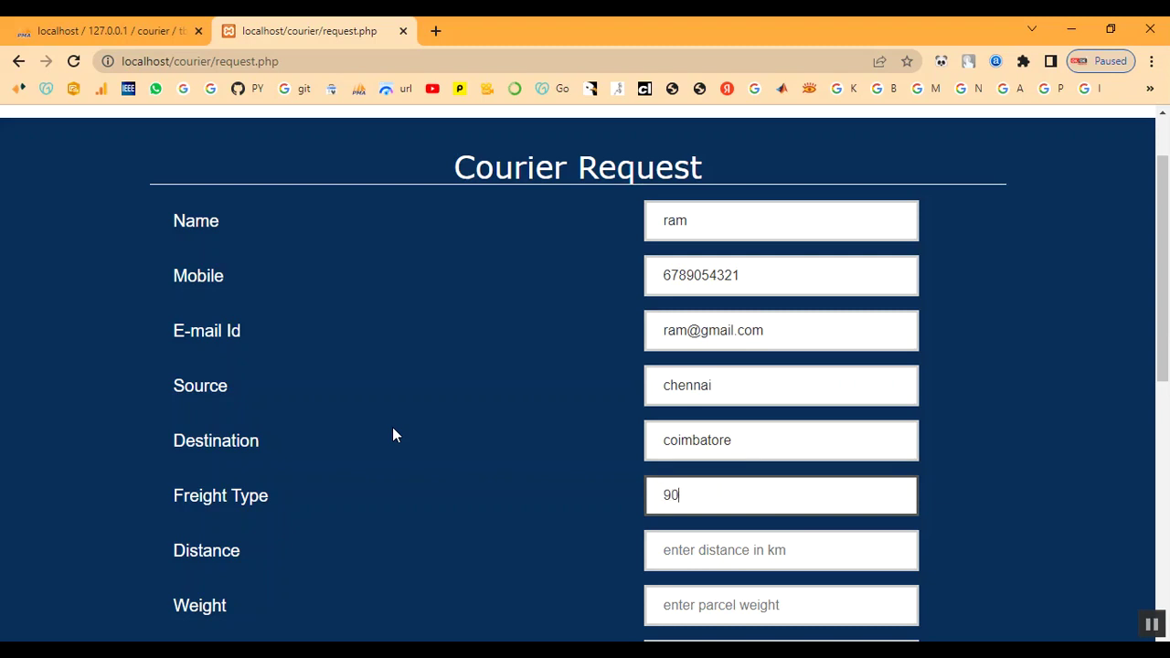
{"action": "key", "text": "Tab"}
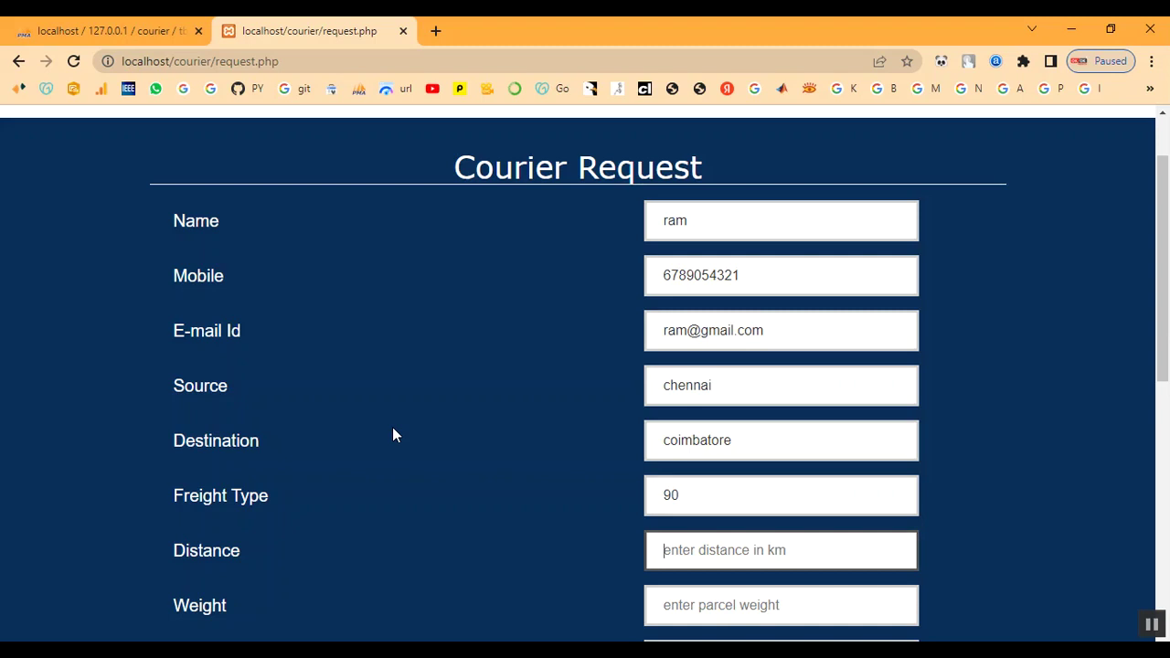
{"action": "type", "text": "5"}
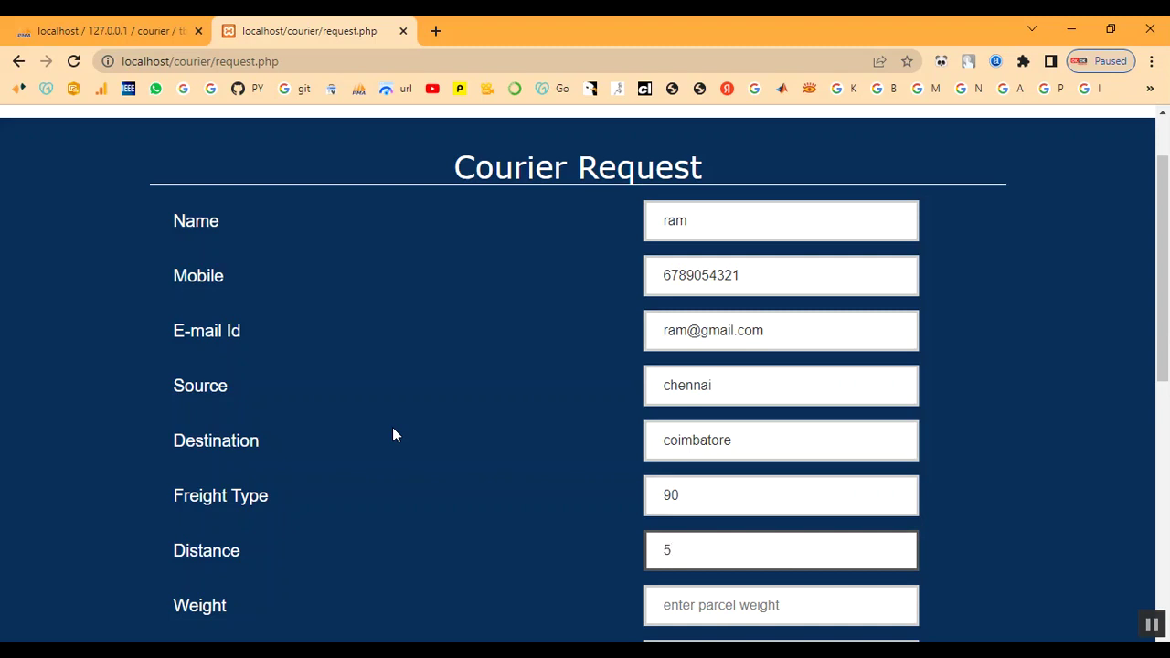
{"action": "key", "text": "BackSpace"}
{"action": "type", "text": "100"}
{"action": "key", "text": "Tab"}
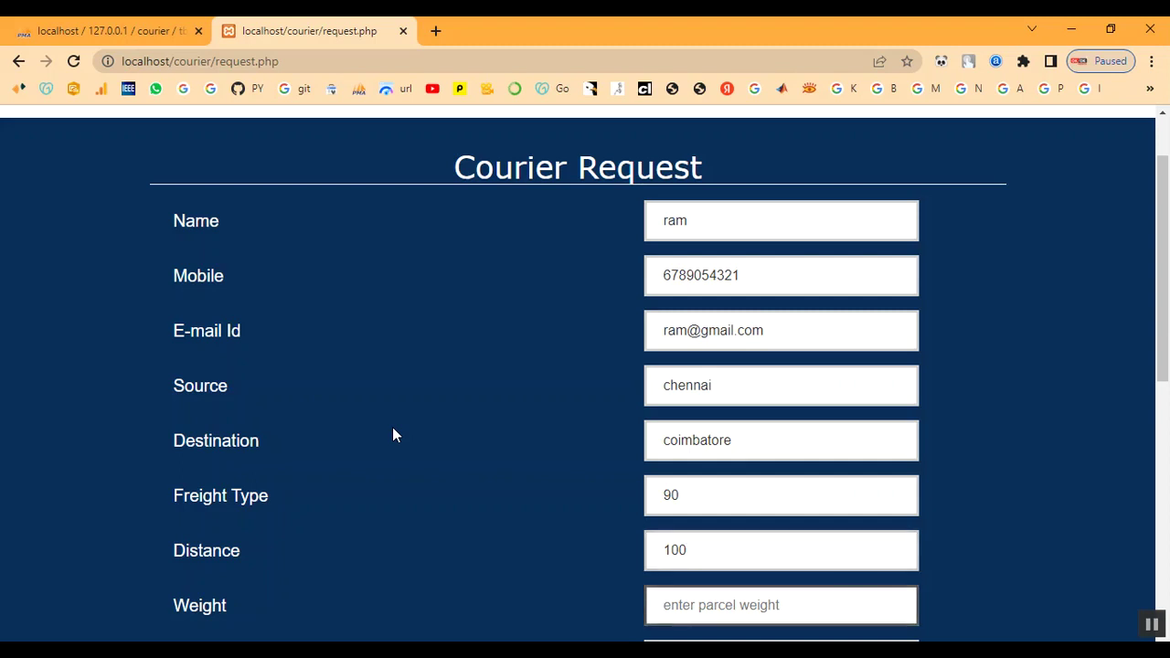
{"action": "type", "text": "1"}
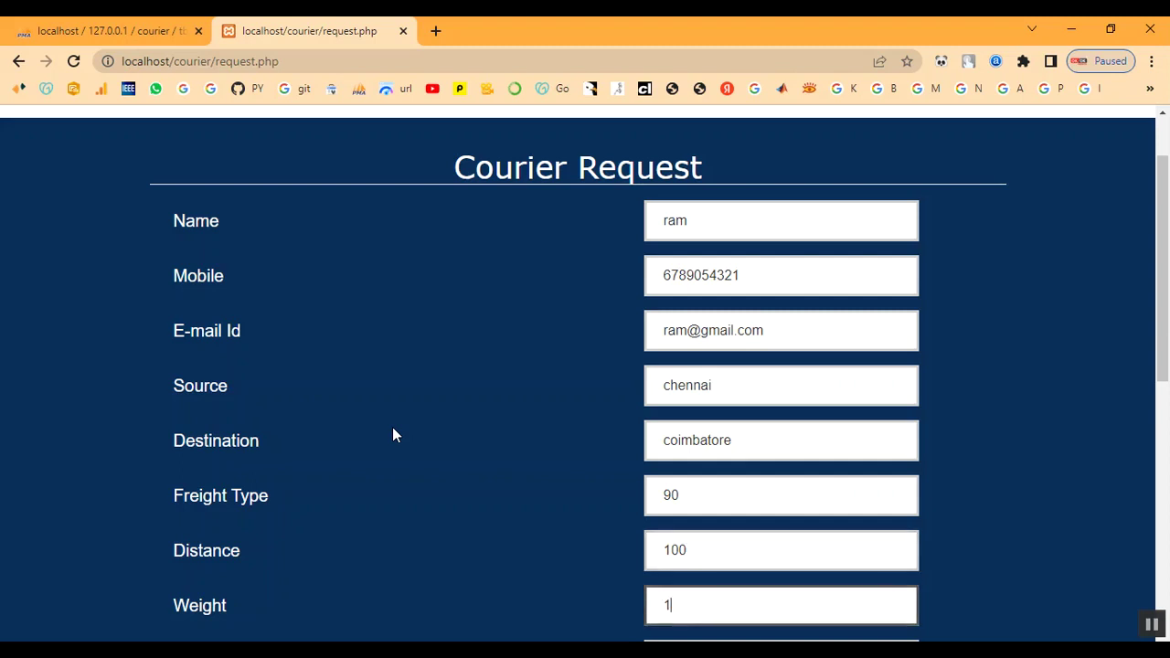
{"action": "type", "text": "kg"}
Set parcel type Document and message 'My parcel', then submit the request.
{"action": "scroll", "coordinate": [594, 521], "scroll_direction": "down", "scroll_amount": 3}
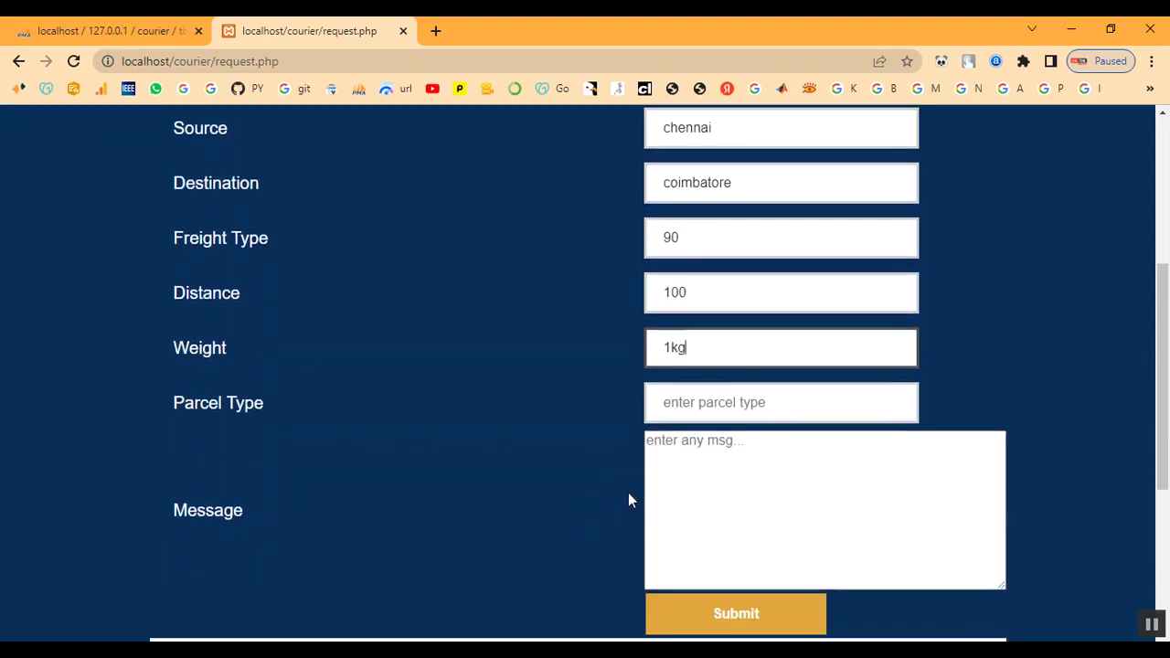
{"action": "left_click", "coordinate": [768, 413]}
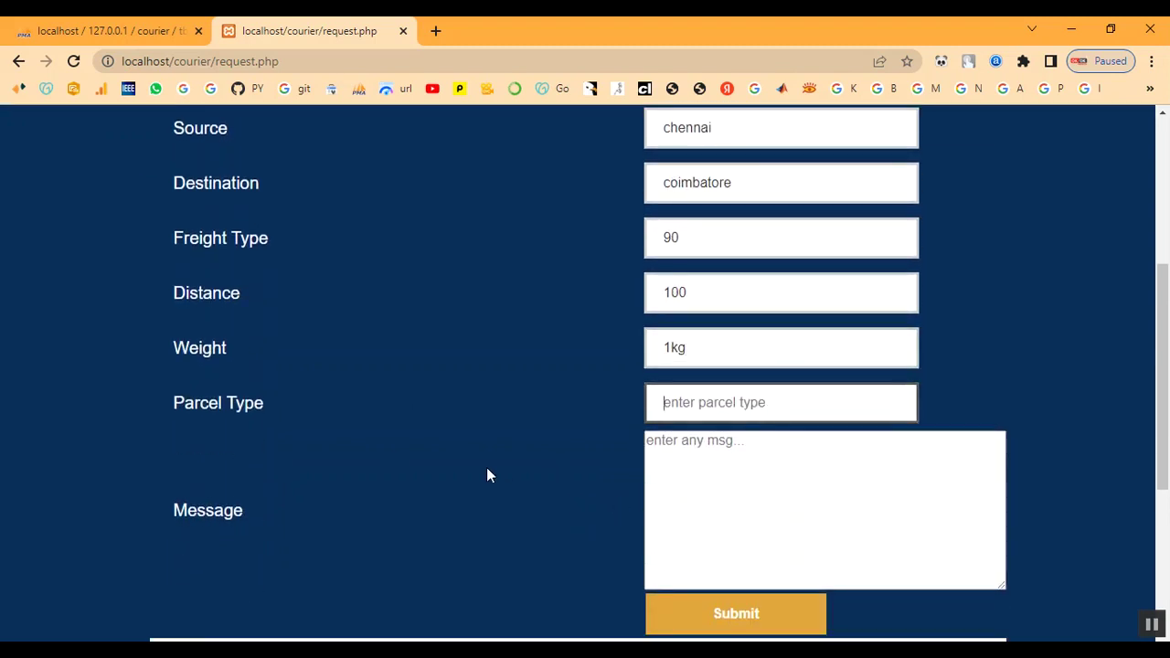
{"action": "type", "text": "D"}
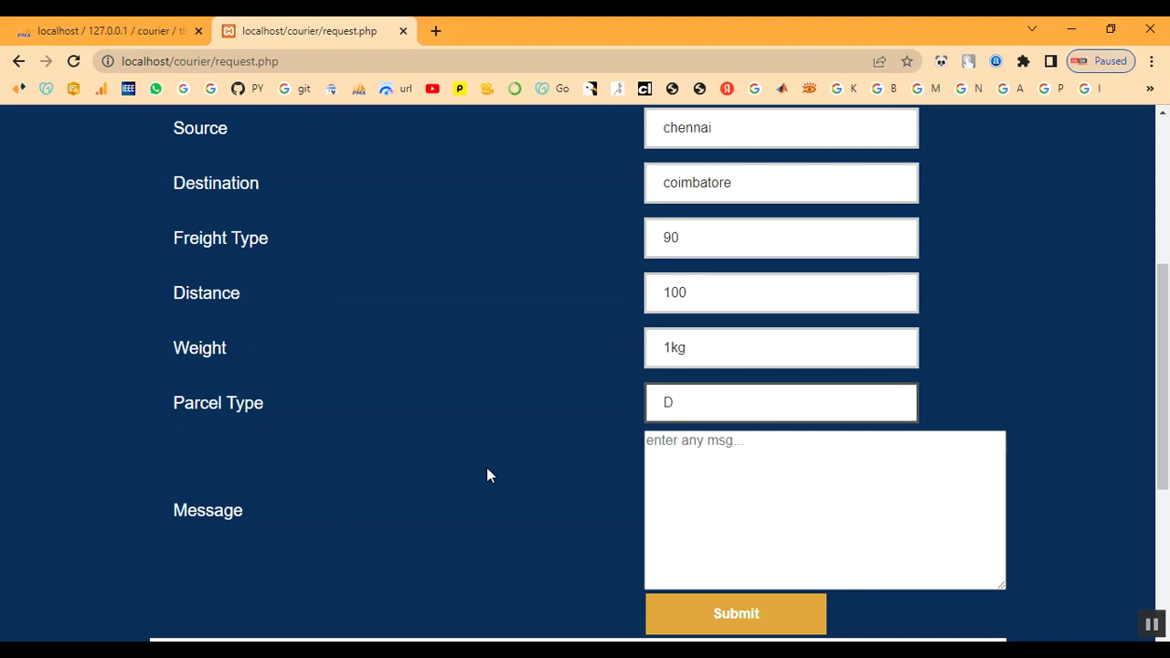
{"action": "type", "text": "ocument"}
{"action": "key", "text": "Tab"}
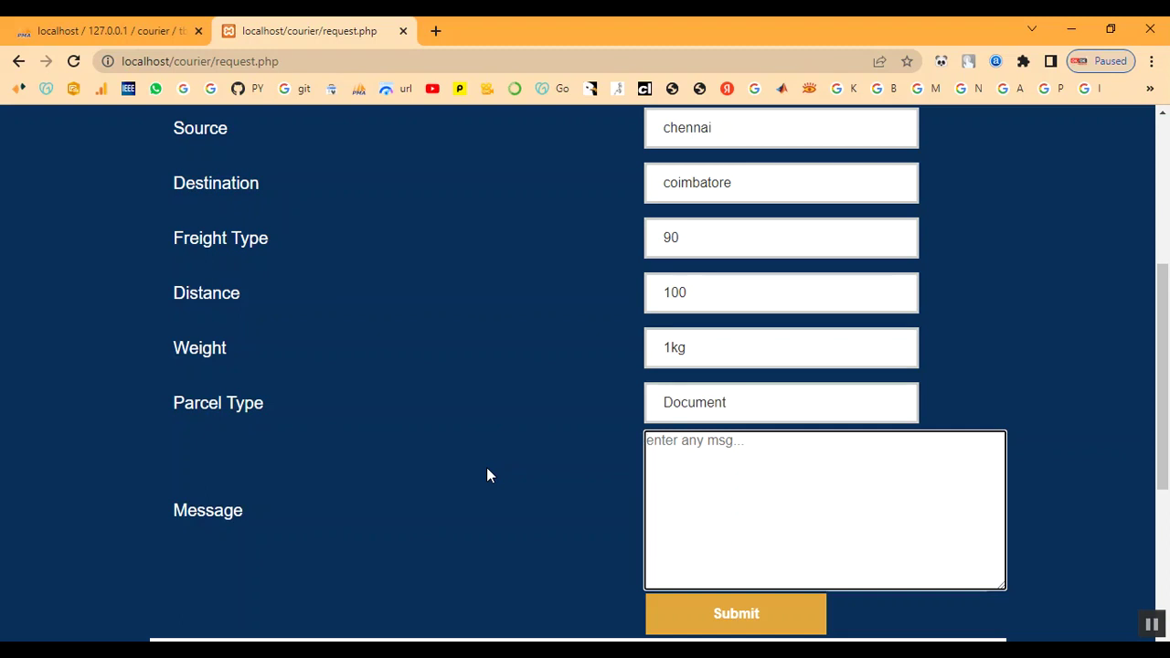
{"action": "type", "text": "My parcel"}
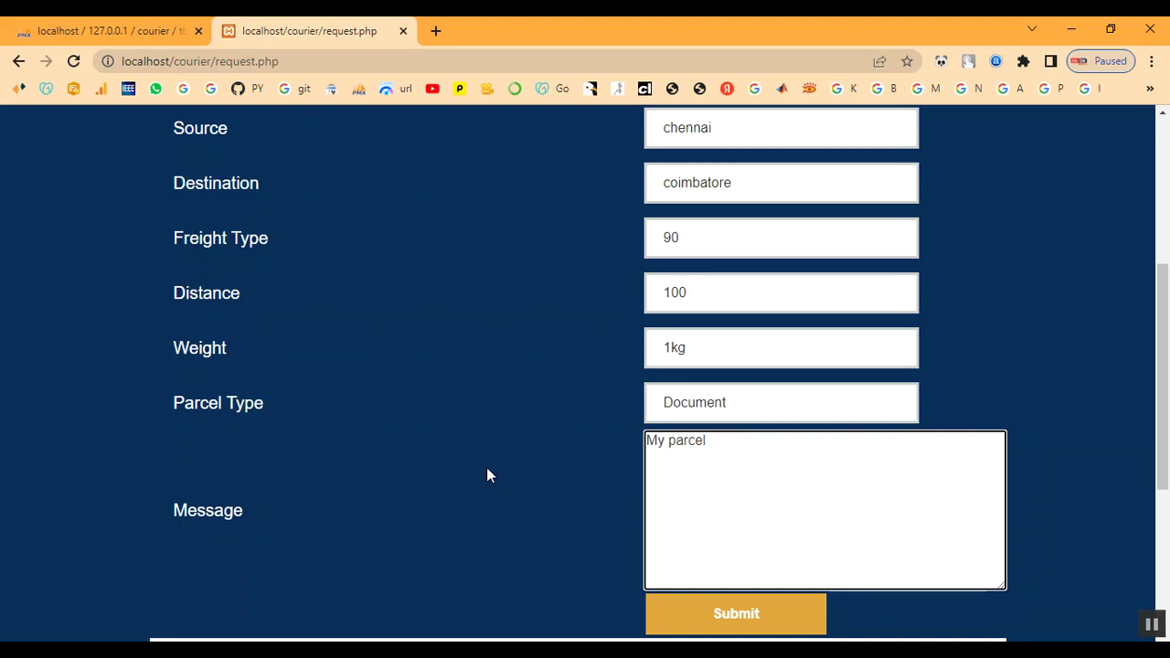
{"action": "left_click", "coordinate": [732, 631]}
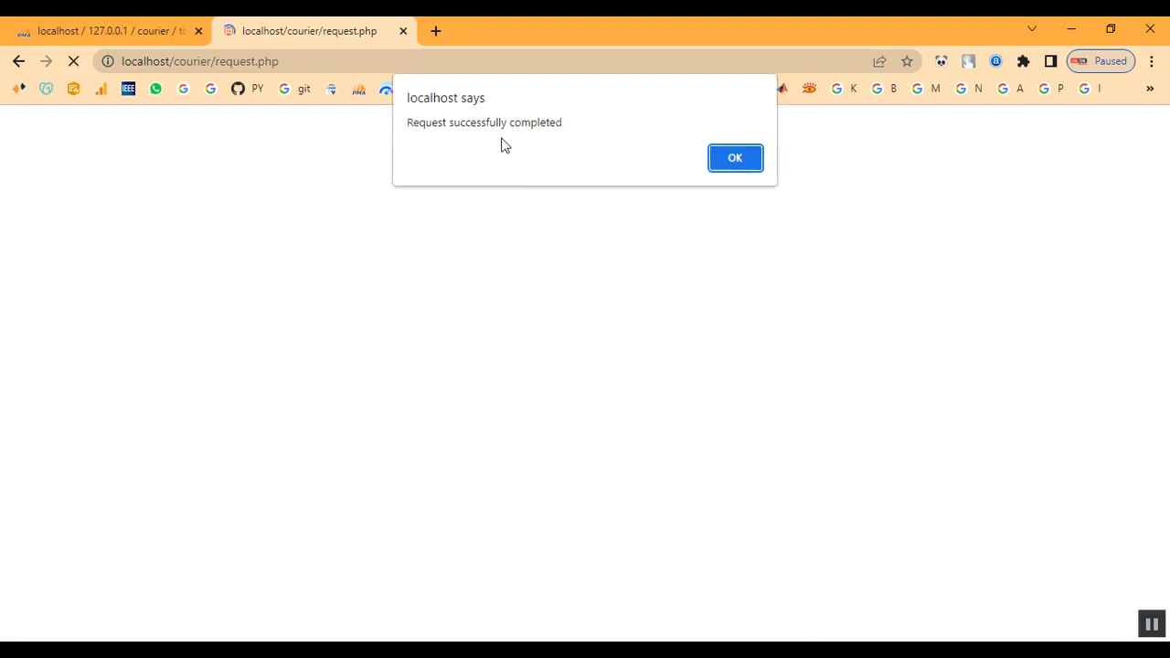
{"action": "left_click_drag", "start_coordinate": [410, 121], "coordinate": [652, 138]}
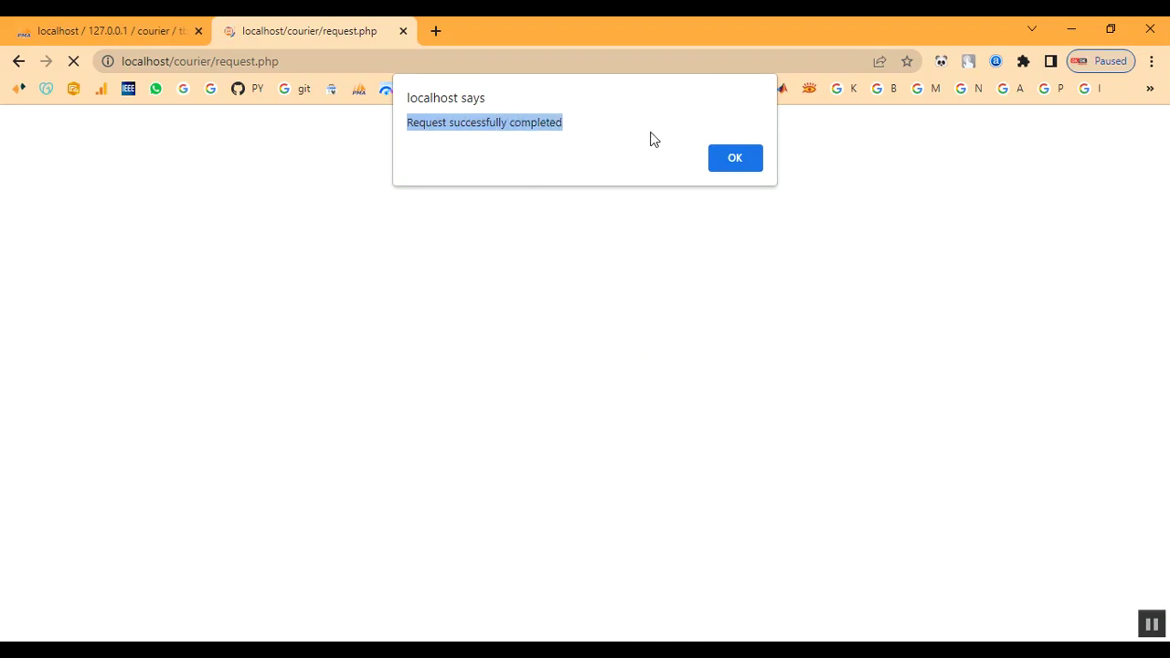
Dismiss the success alert and load the courier site's home page by removing request.php.
{"action": "left_click", "coordinate": [746, 163]}
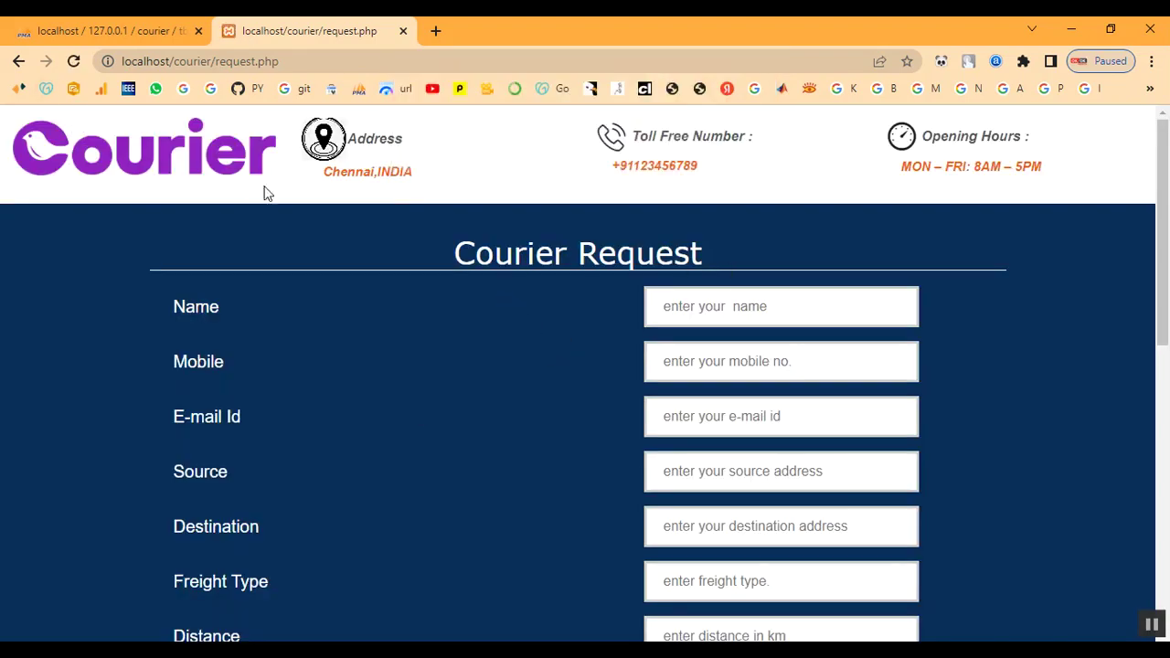
{"action": "left_click", "coordinate": [19, 61]}
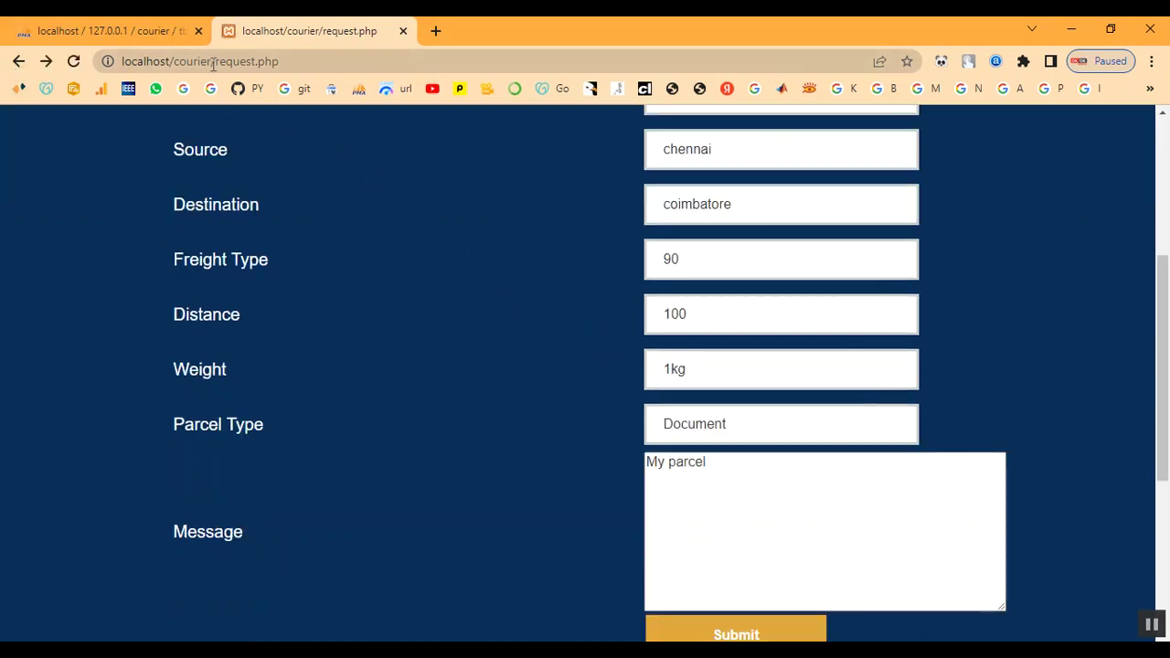
{"action": "left_click_drag", "start_coordinate": [213, 61], "coordinate": [356, 82]}
{"action": "key", "text": "BackSpace"}
{"action": "key", "text": "Return"}
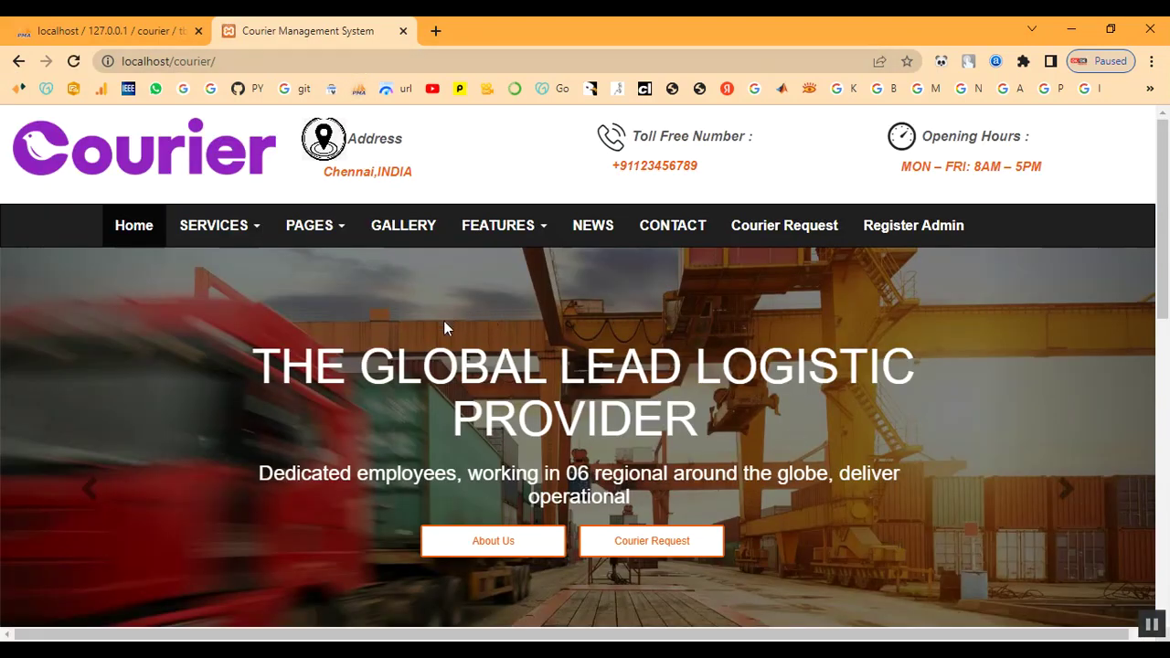
{"action": "scroll", "coordinate": [445, 328], "scroll_direction": "down", "scroll_amount": 9}
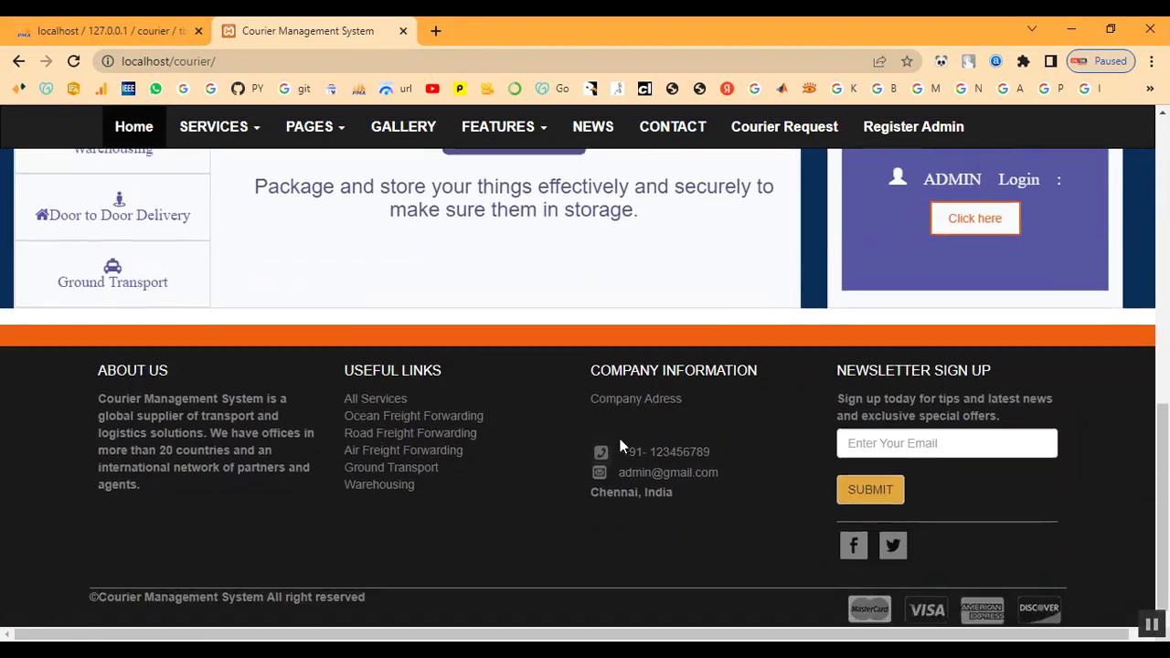
{"action": "scroll", "coordinate": [620, 446], "scroll_direction": "up", "scroll_amount": 6}
{"action": "scroll", "coordinate": [723, 442], "scroll_direction": "down", "scroll_amount": 2}
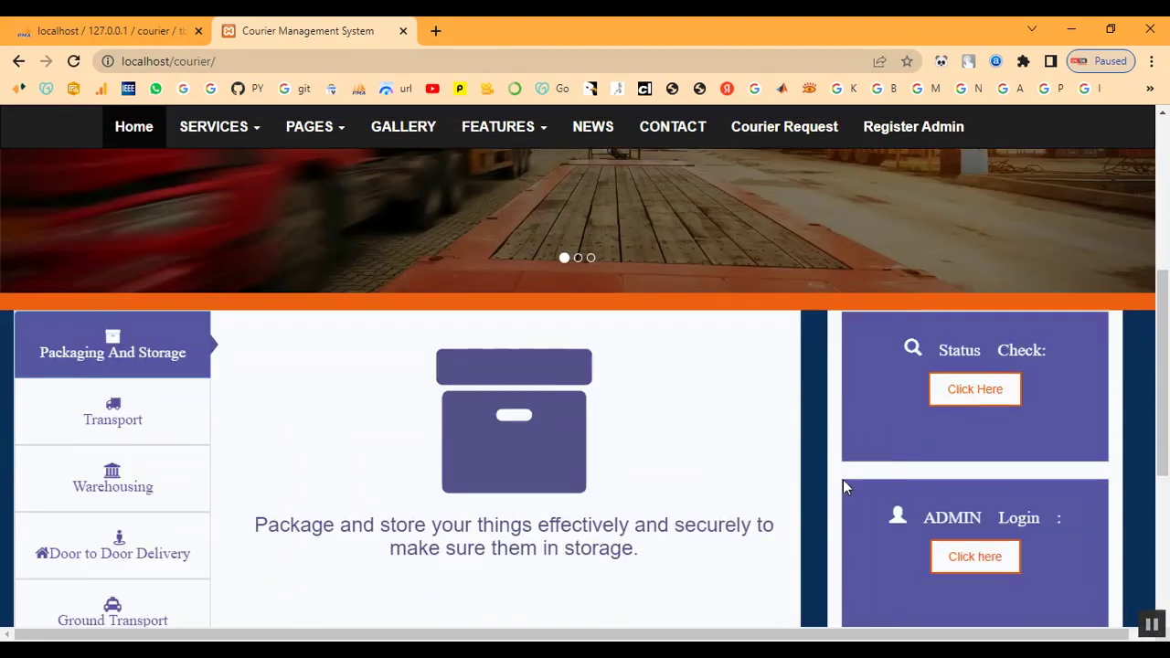
Sign in on the administrator login page with the admin credentials and the Fast Courier chennai office.
{"action": "left_click", "coordinate": [983, 564]}
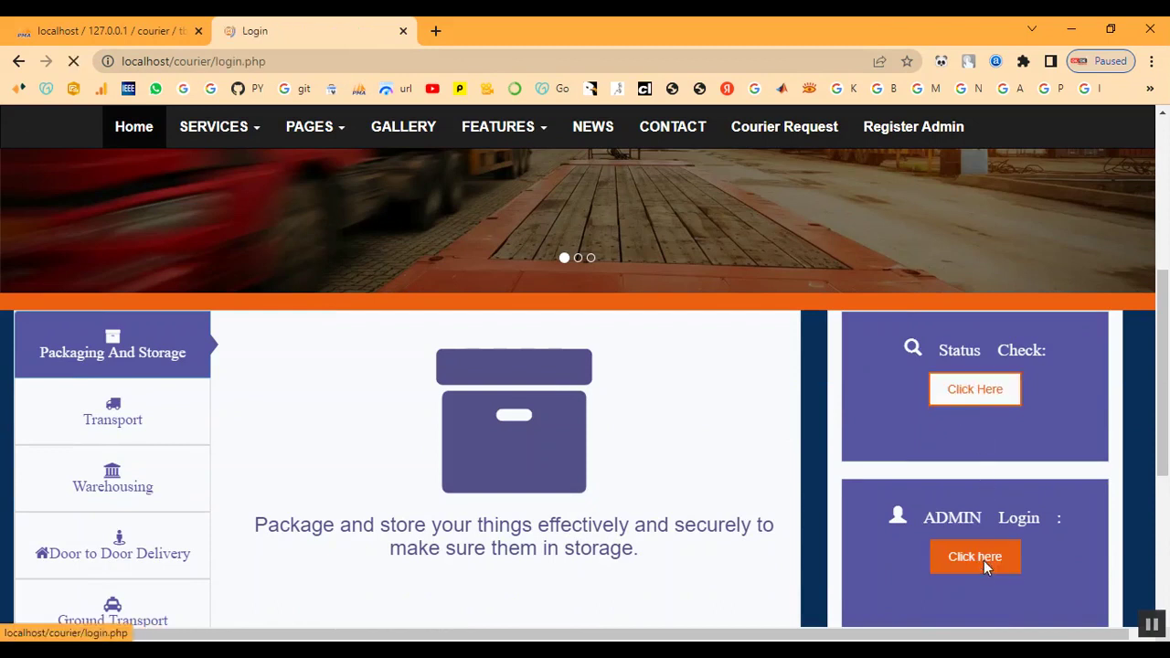
{"action": "type", "text": "admin"}
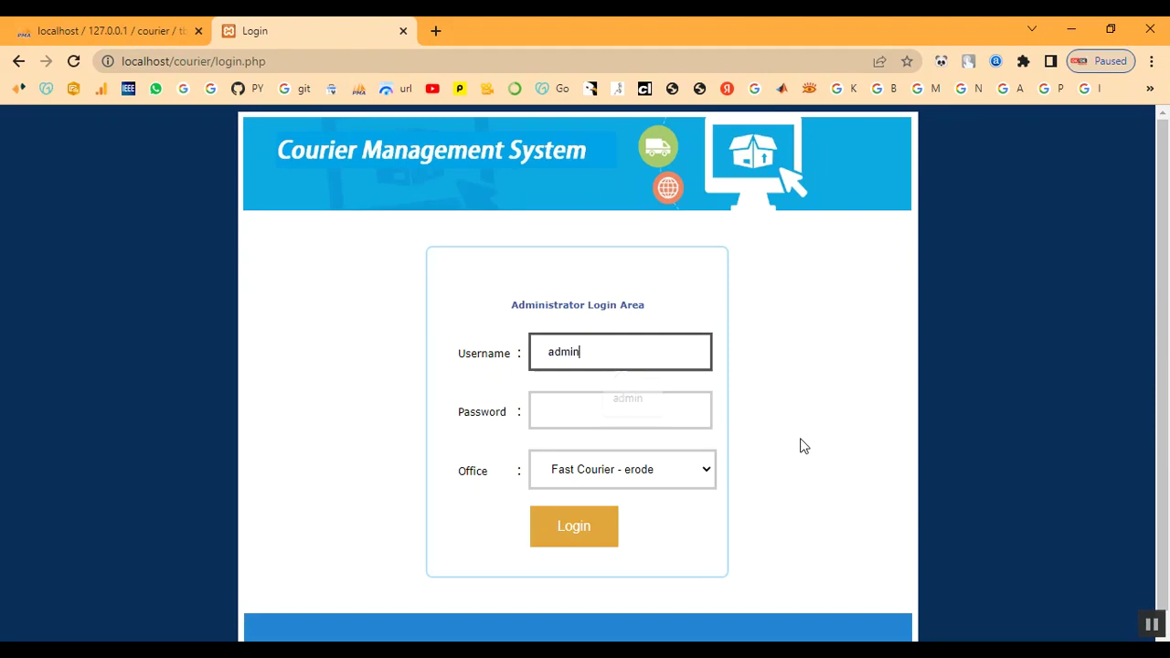
{"action": "key", "text": "Tab"}
{"action": "type", "text": "admin"}
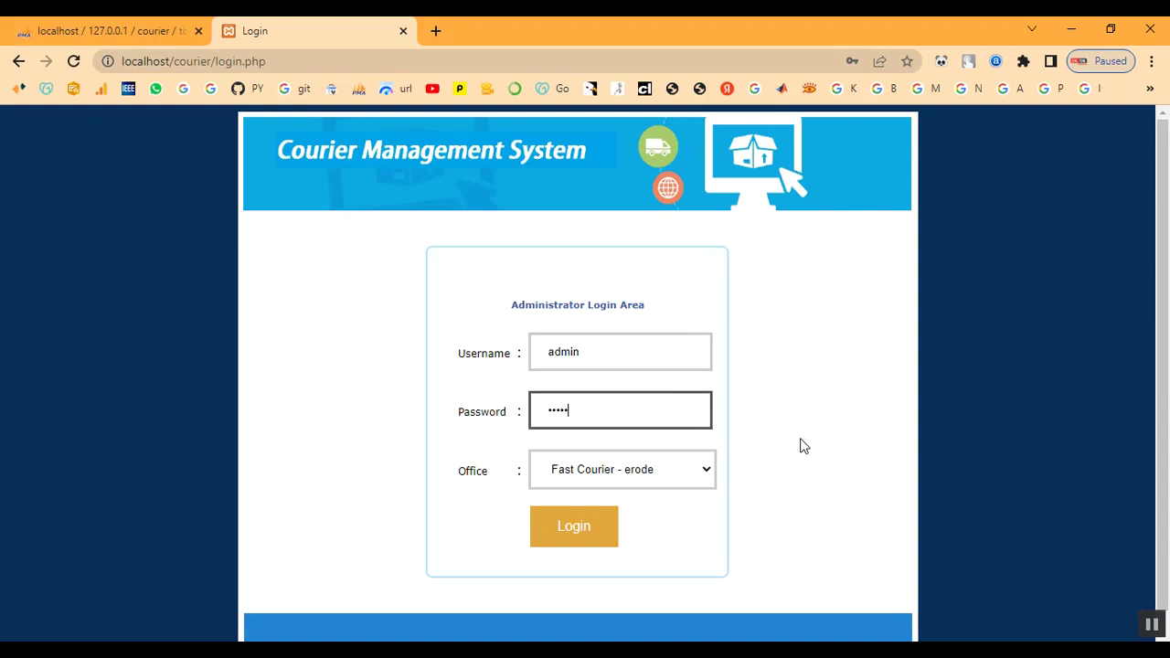
{"action": "left_click", "coordinate": [632, 475]}
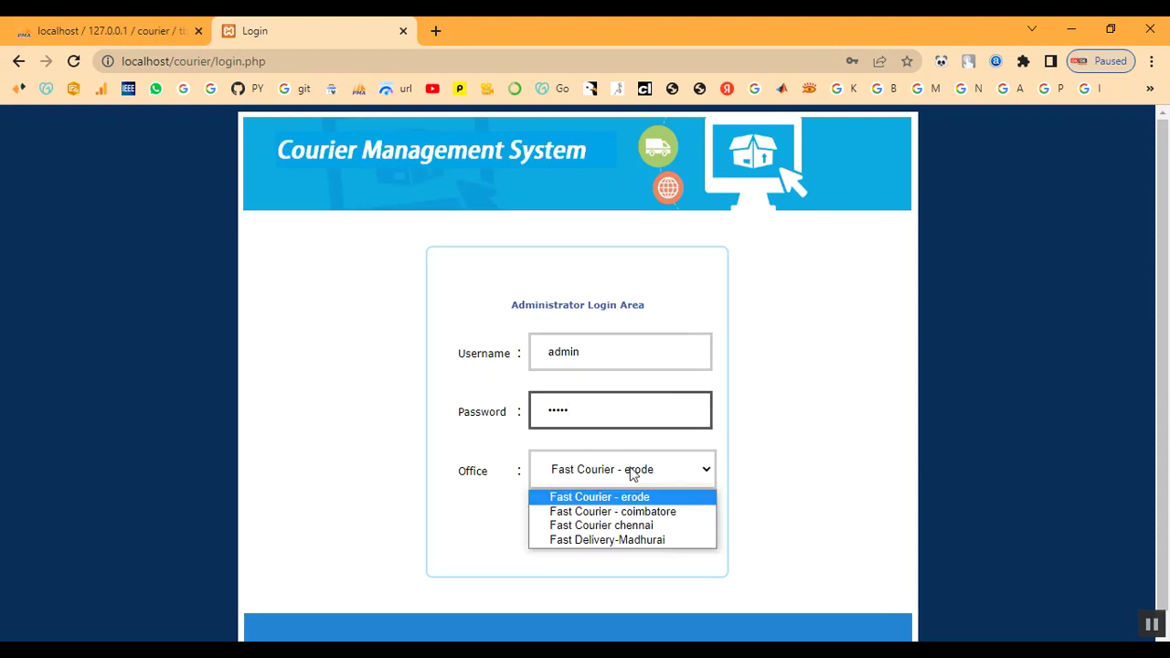
{"action": "left_click", "coordinate": [631, 527]}
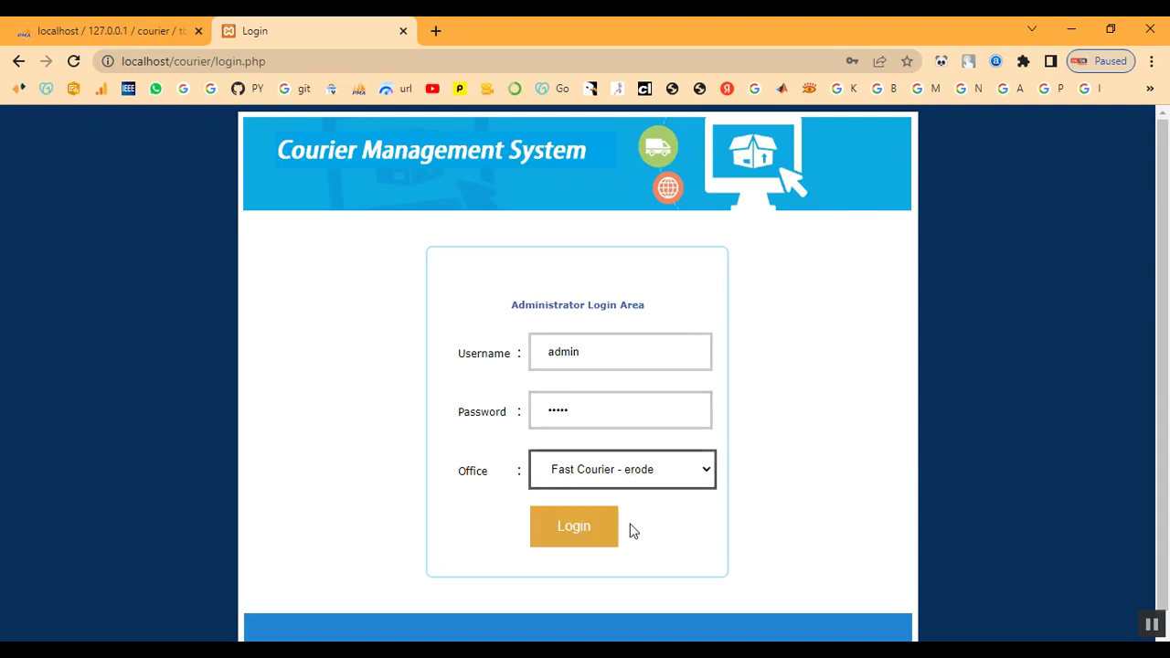
{"action": "left_click", "coordinate": [574, 530]}
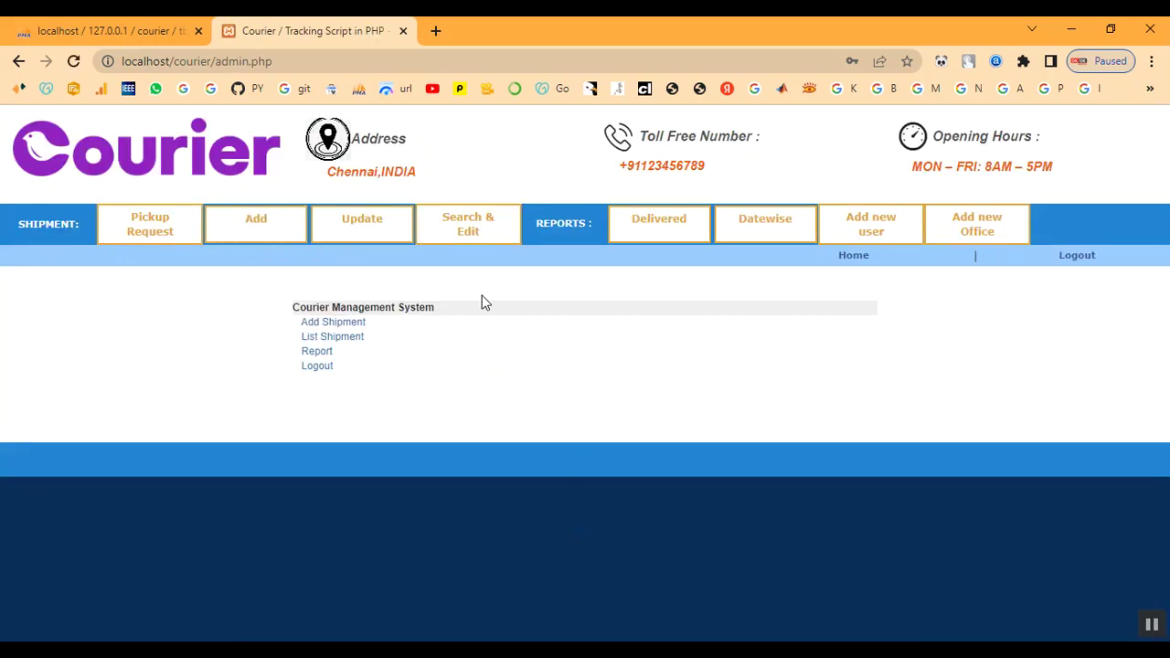
Review the pending chennai-to-coimbatore pickup request, then bring up the Add Shipment form.
{"action": "left_click", "coordinate": [177, 241]}
{"action": "left_click_drag", "start_coordinate": [98, 392], "coordinate": [1057, 384]}
{"action": "left_click", "coordinate": [832, 334]}
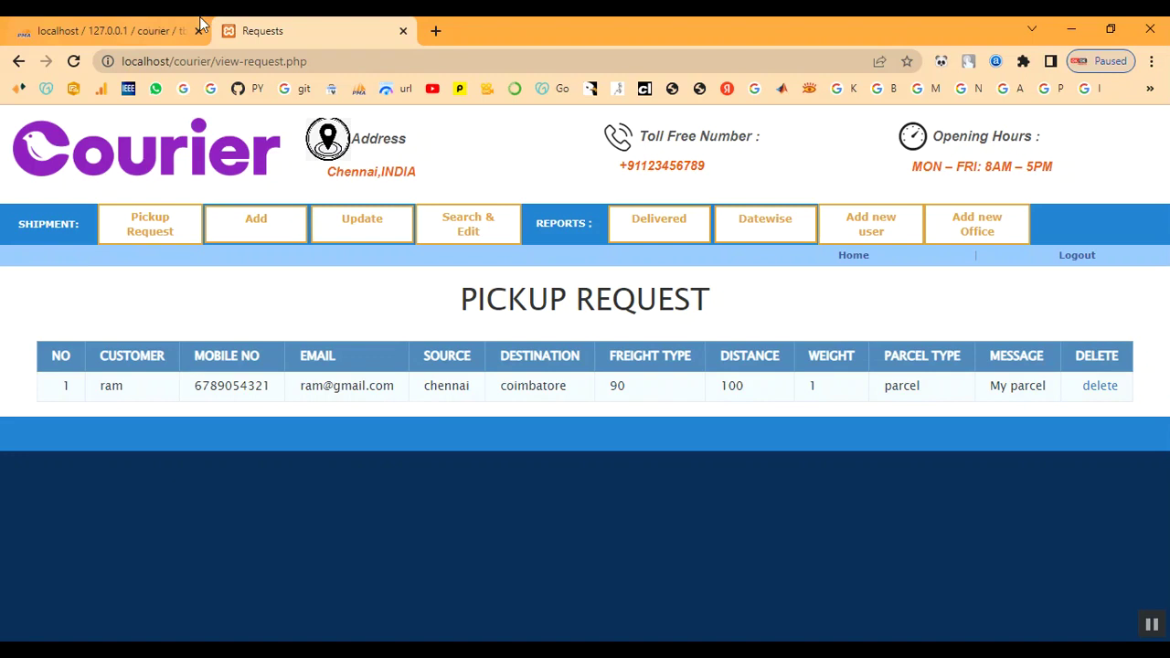
{"action": "left_click", "coordinate": [283, 240]}
{"action": "scroll", "coordinate": [305, 290], "scroll_direction": "down", "scroll_amount": 2}
Enter the shipper's name, phone number and address chennai.
{"action": "left_click", "coordinate": [423, 229]}
{"action": "type", "text": "ram"}
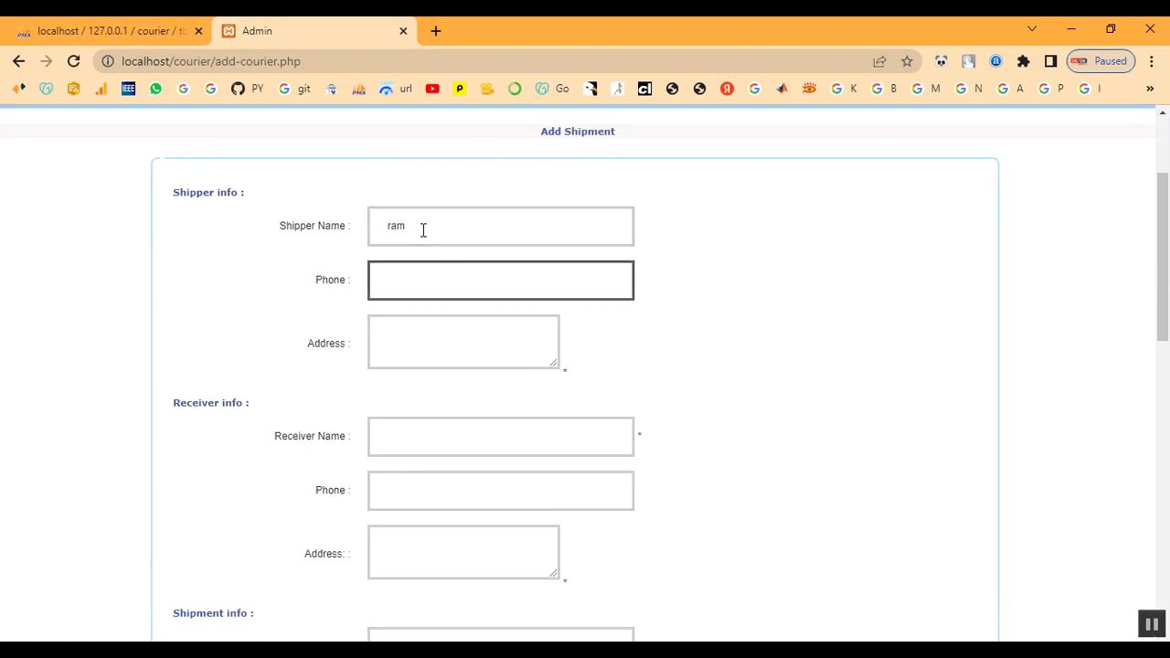
{"action": "type", "text": "912345678"}
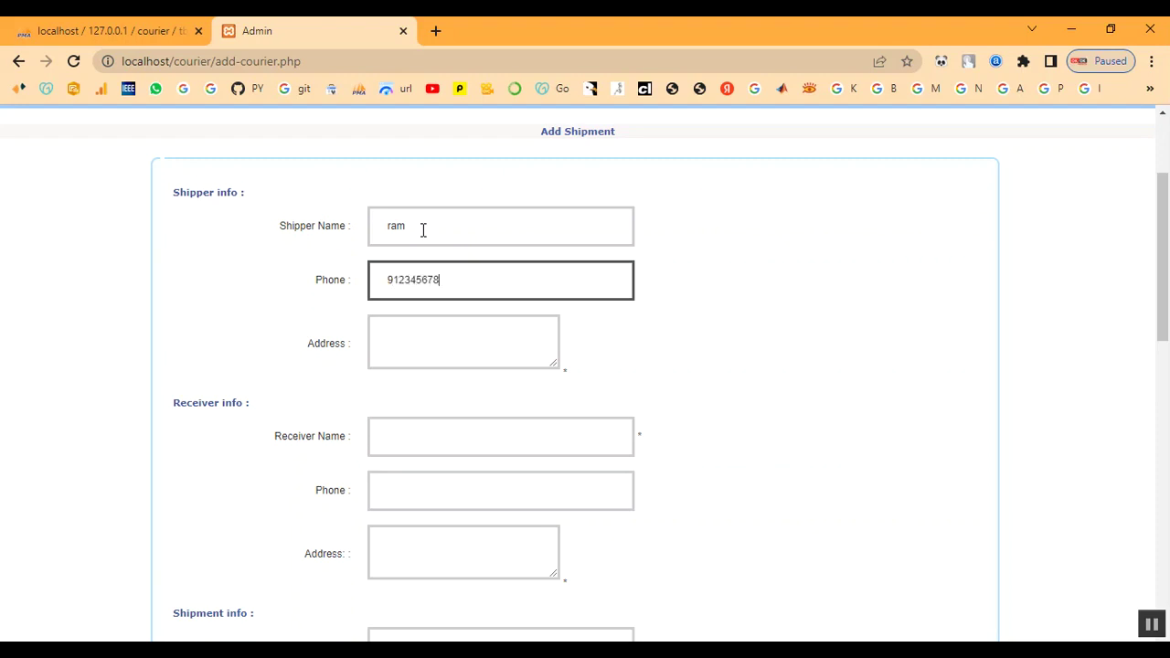
{"action": "type", "text": "0"}
{"action": "key", "text": "Tab"}
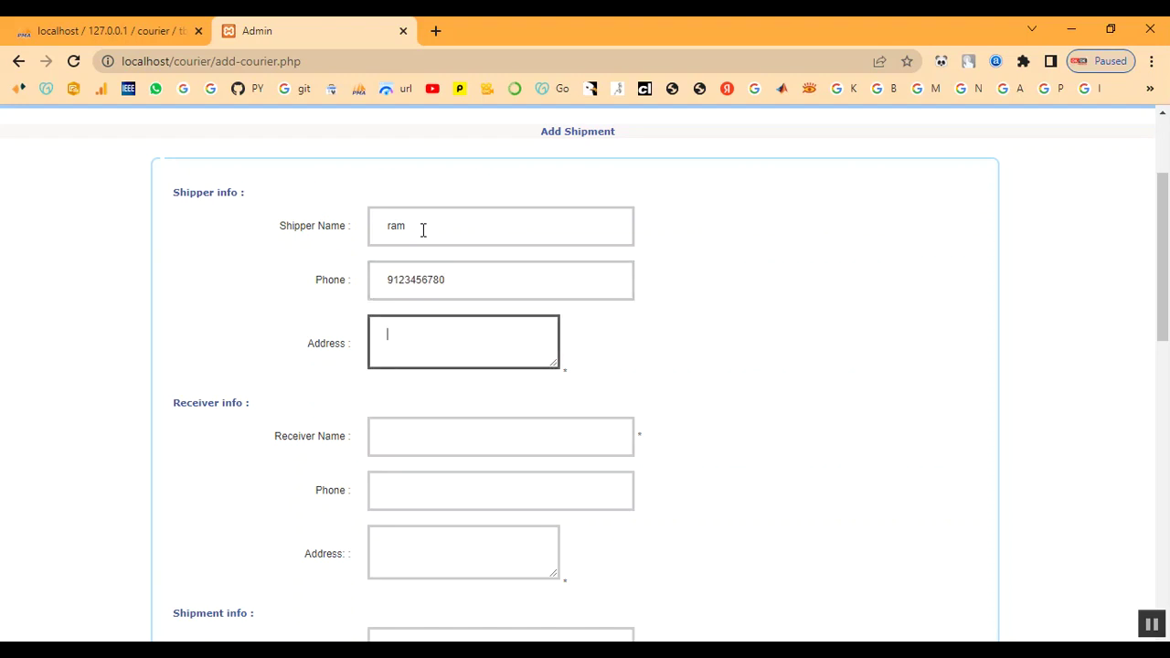
{"action": "type", "text": "chennai"}
Enter the receiver's name, phone number and address coimbatore.
{"action": "key", "text": "Tab"}
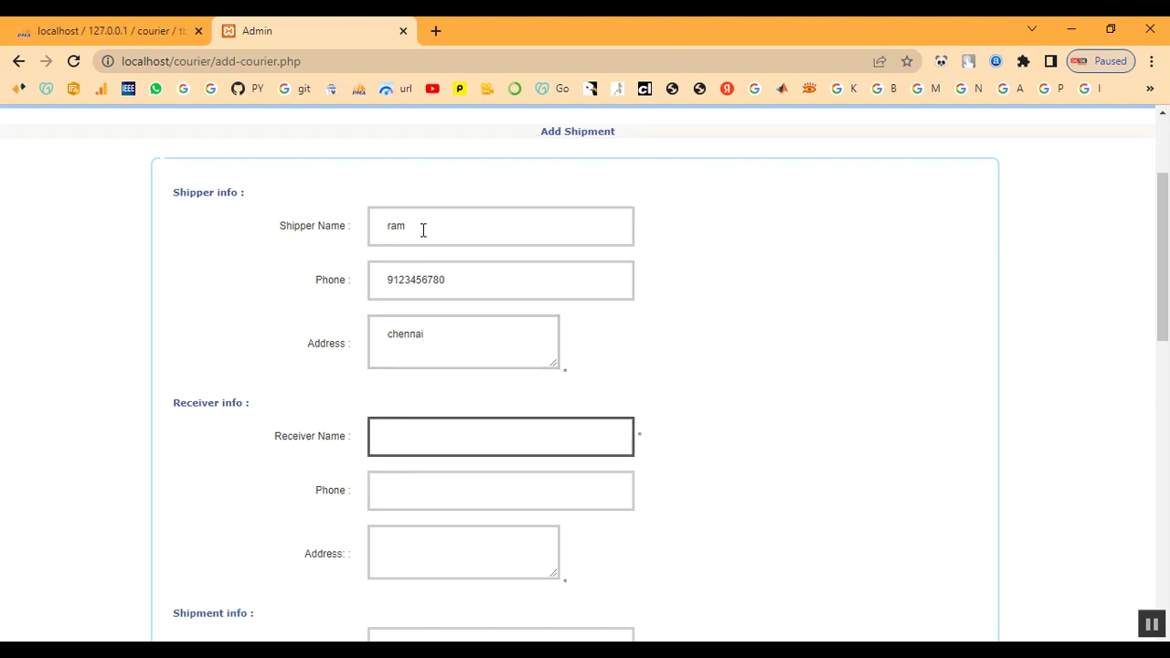
{"action": "type", "text": "abu"}
{"action": "key", "text": "Tab"}
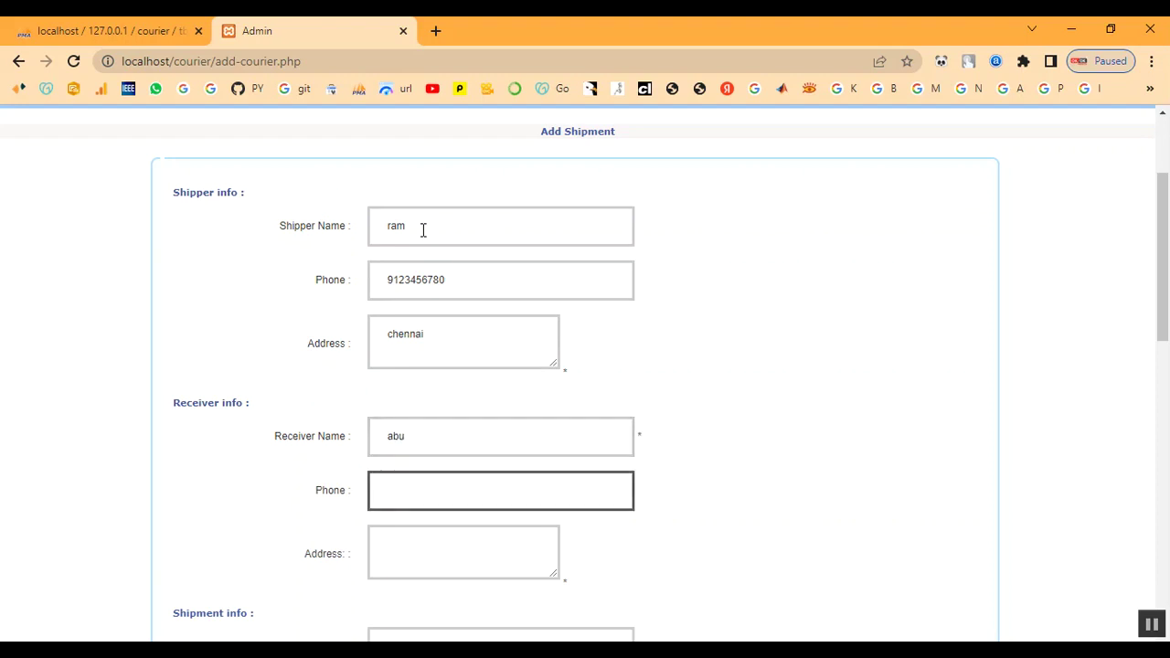
{"action": "type", "text": "8123456780"}
{"action": "key", "text": "Tab"}
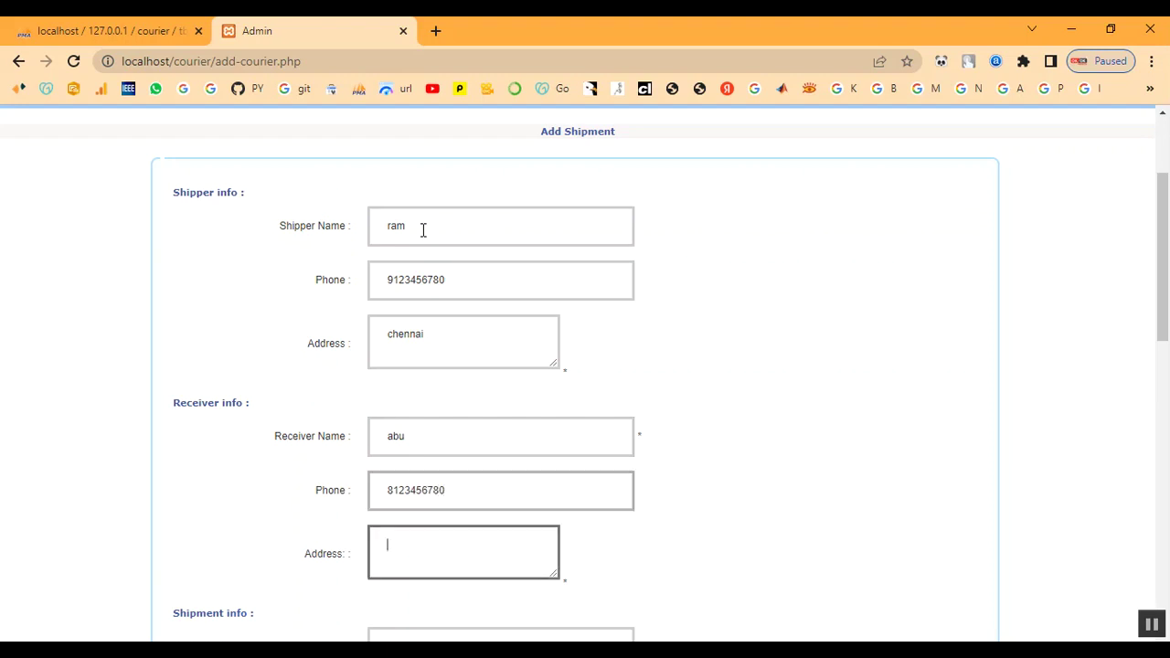
{"action": "type", "text": "coi"}
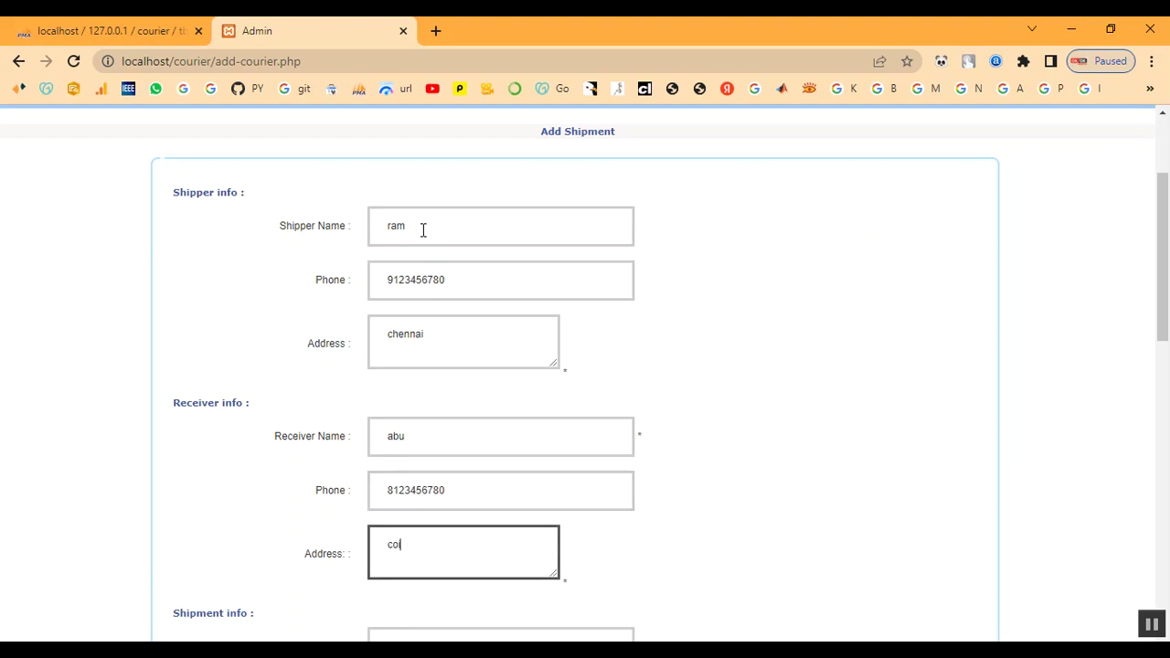
{"action": "type", "text": "mbatore"}
{"action": "scroll", "coordinate": [595, 228], "scroll_direction": "down", "scroll_amount": 3}
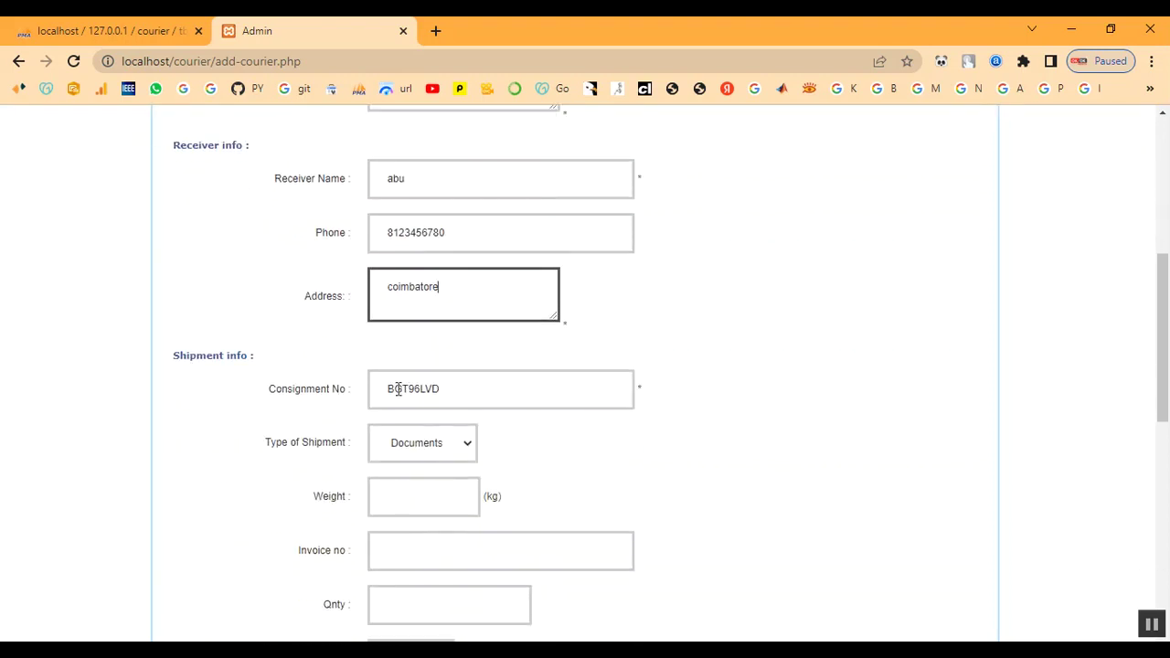
{"action": "left_click_drag", "start_coordinate": [385, 389], "coordinate": [439, 389]}
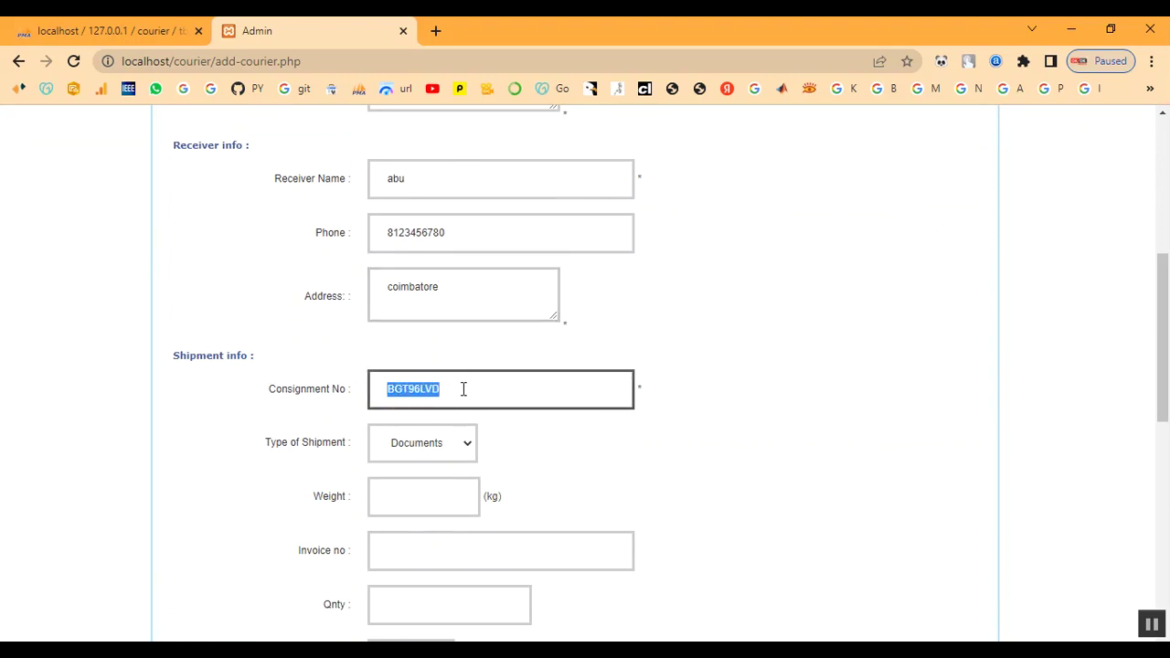
{"action": "left_click", "coordinate": [465, 388]}
{"action": "left_click_drag", "start_coordinate": [174, 354], "coordinate": [301, 363]}
{"action": "left_click", "coordinate": [313, 376]}
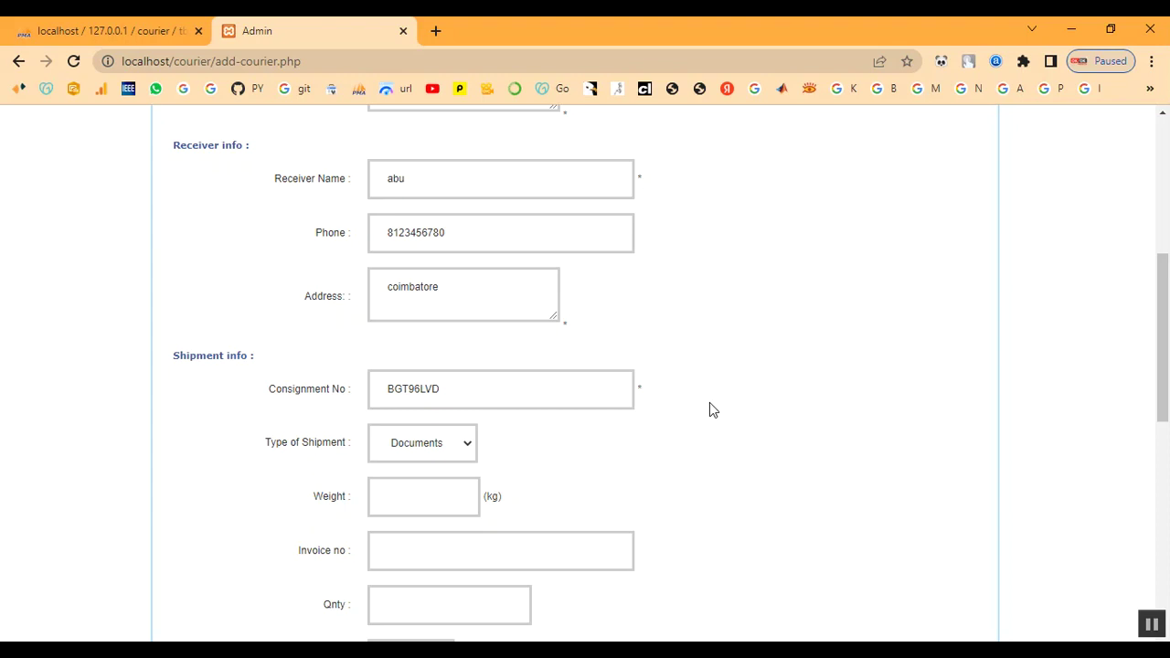
{"action": "left_click", "coordinate": [413, 457]}
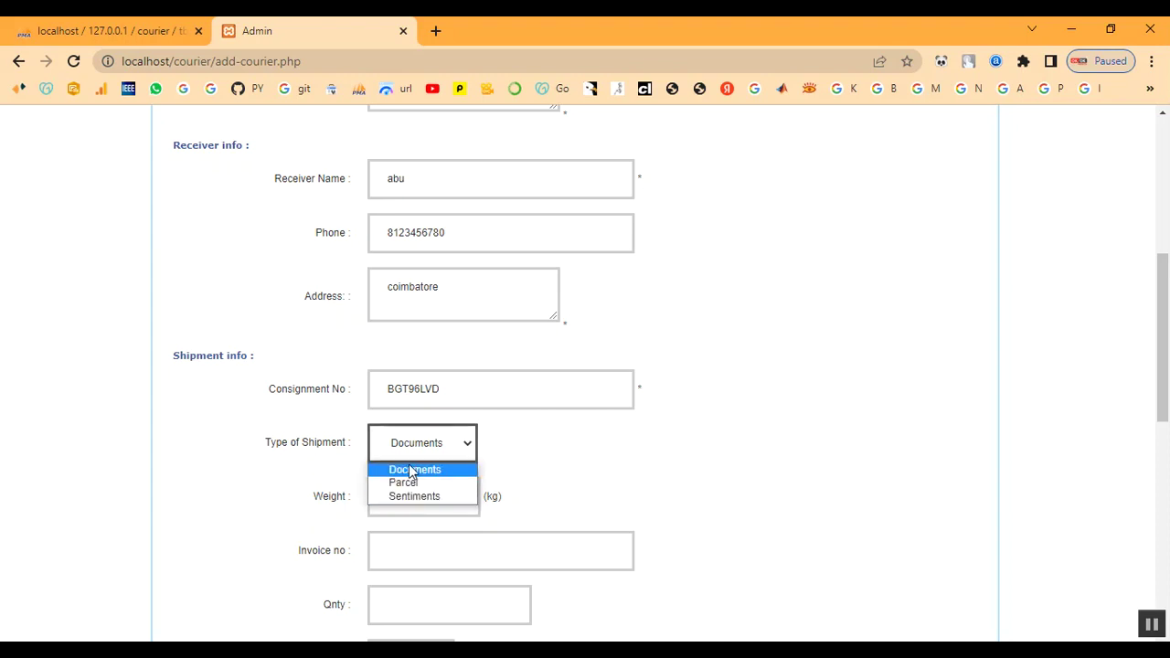
{"action": "left_click", "coordinate": [411, 470]}
Enter weight 1 kg, invoice number 456 and quantity 1.
{"action": "left_click", "coordinate": [421, 508]}
{"action": "type", "text": "1"}
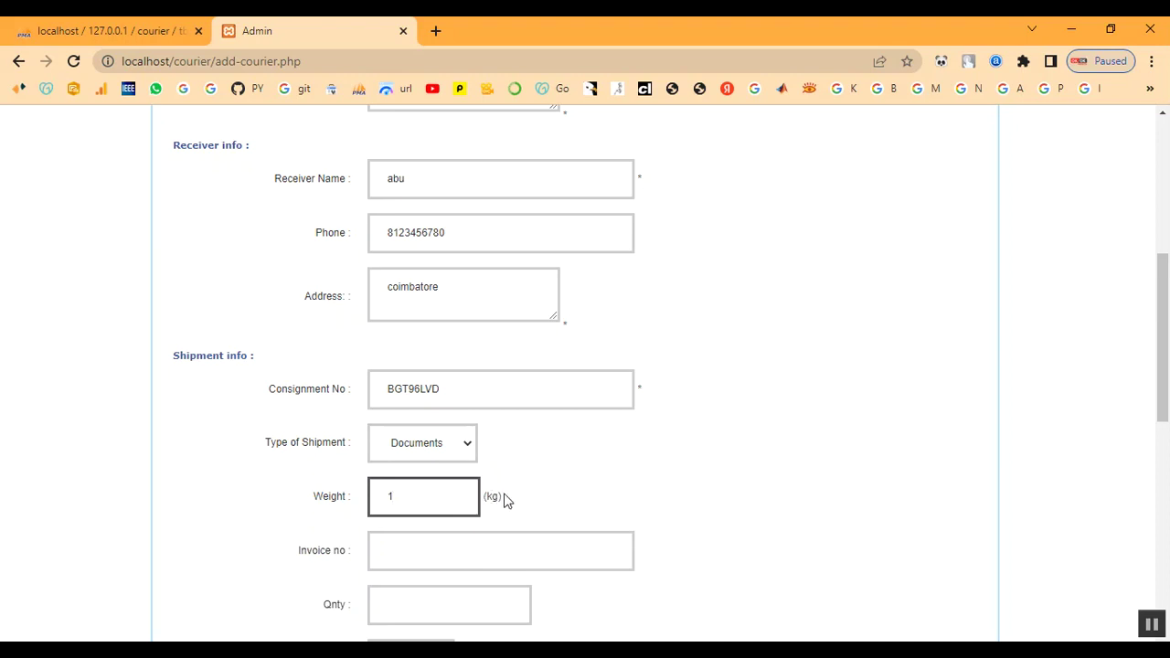
{"action": "scroll", "coordinate": [507, 501], "scroll_direction": "down", "scroll_amount": 1}
{"action": "left_click", "coordinate": [406, 476]}
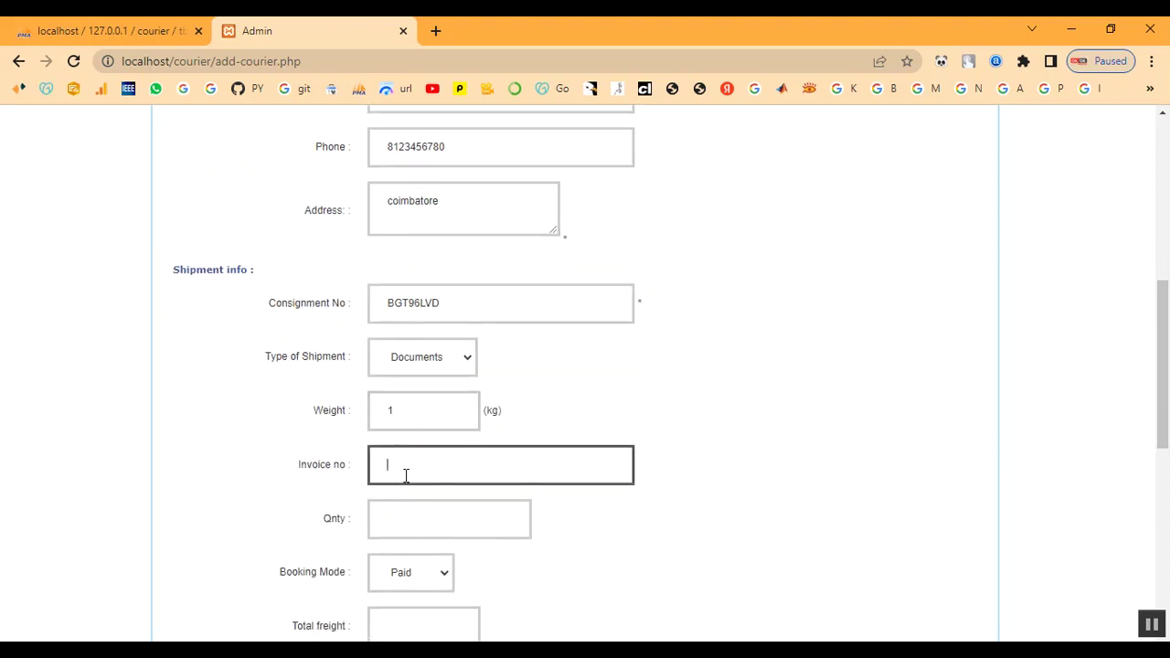
{"action": "type", "text": "456"}
{"action": "left_click", "coordinate": [410, 518]}
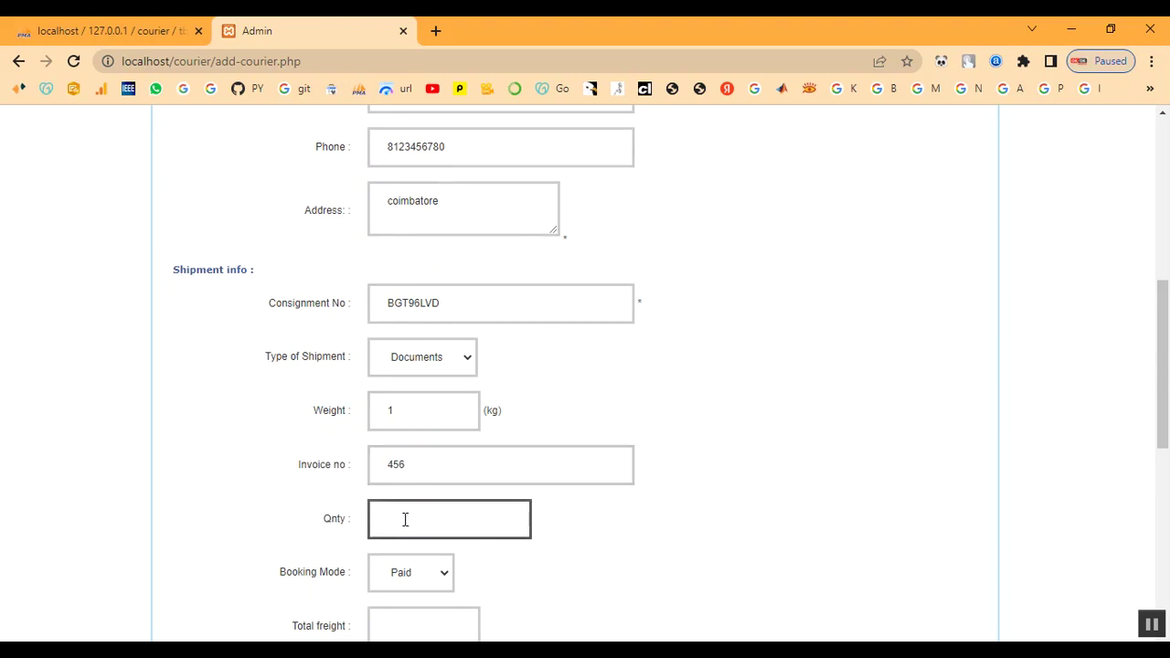
{"action": "type", "text": "1"}
{"action": "scroll", "coordinate": [274, 365], "scroll_direction": "down", "scroll_amount": 2}
Keep Paid booking mode, set total freight 1 and transport mode Train.
{"action": "left_click", "coordinate": [411, 401]}
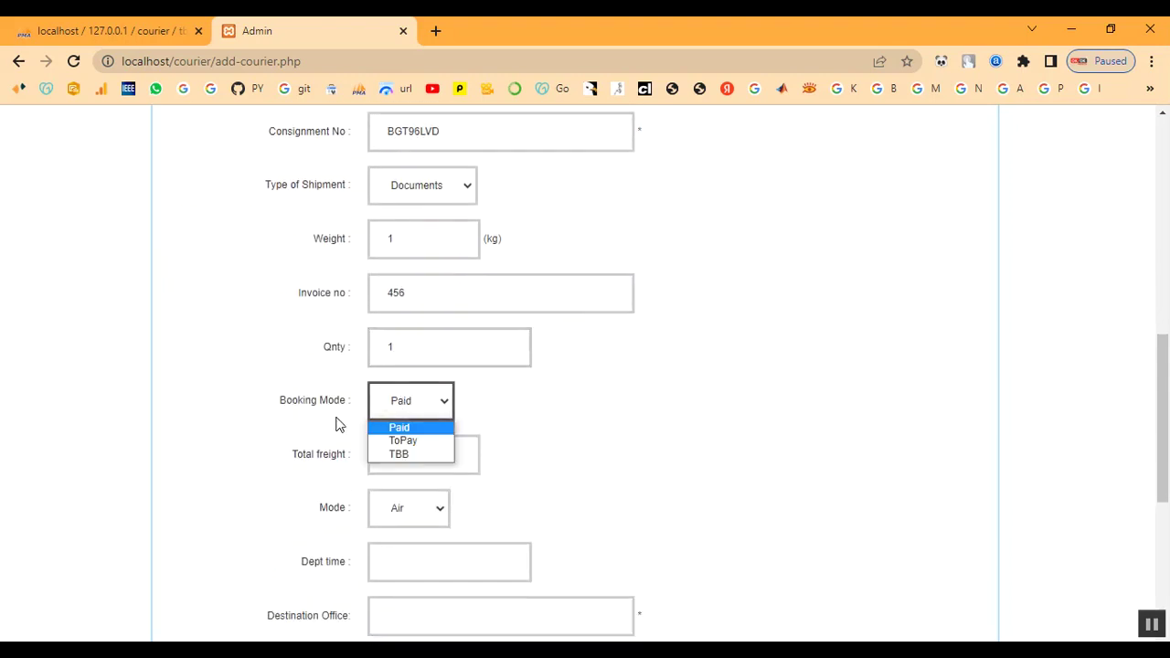
{"action": "left_click", "coordinate": [398, 428]}
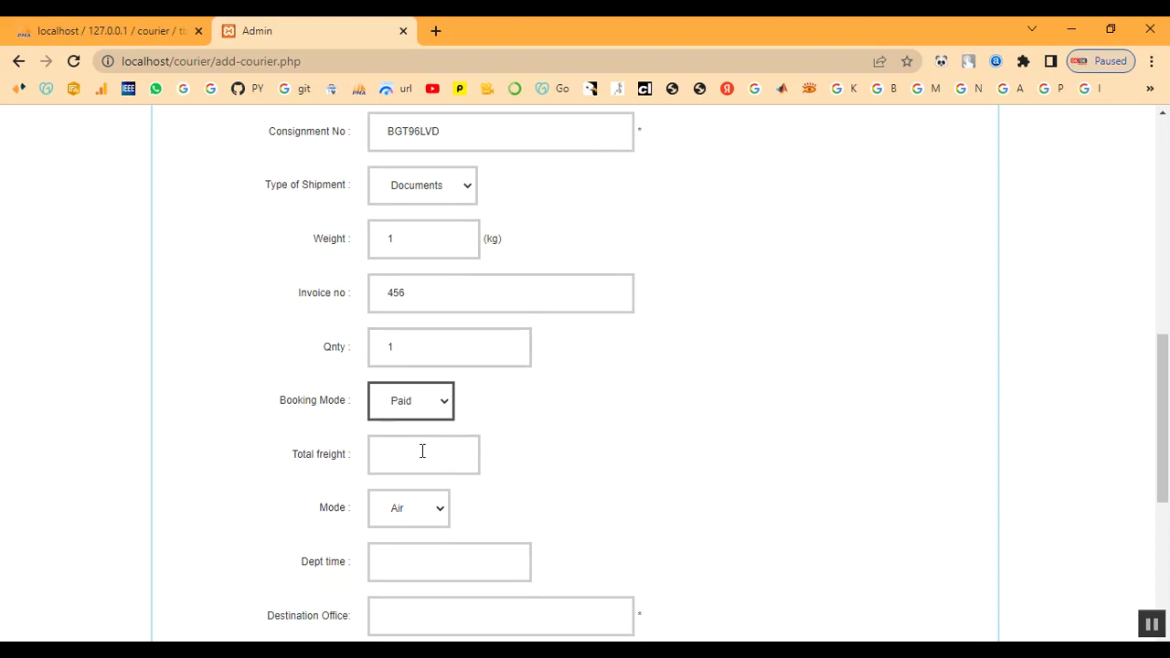
{"action": "scroll", "coordinate": [421, 452], "scroll_direction": "down", "scroll_amount": 1}
{"action": "left_click", "coordinate": [403, 374]}
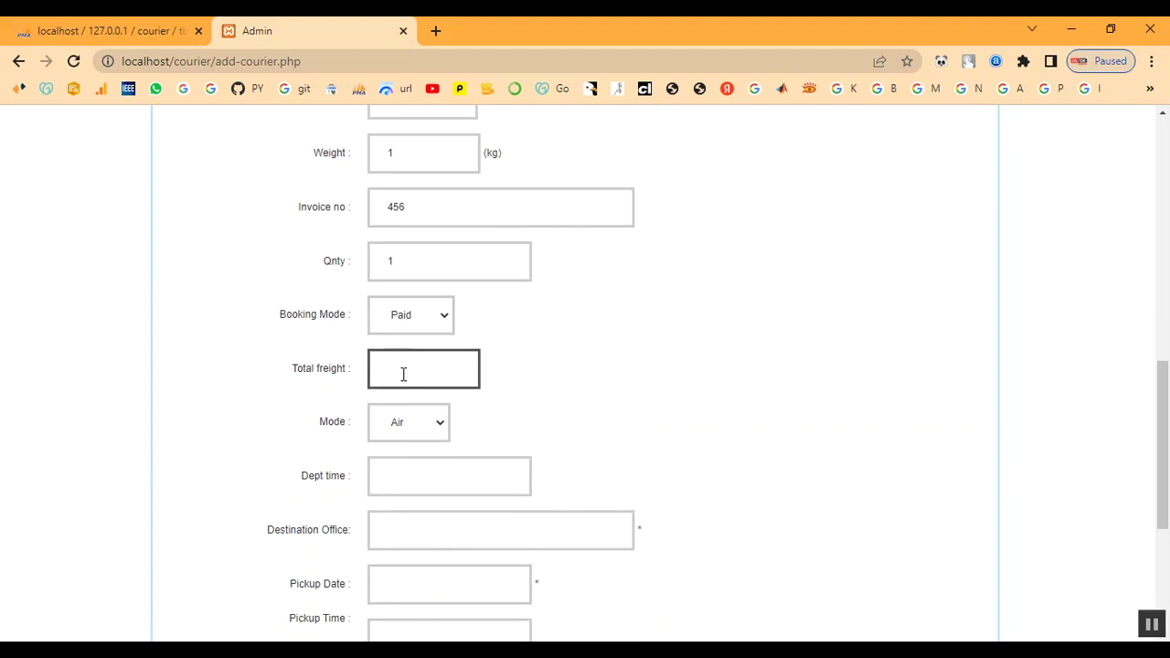
{"action": "type", "text": "1"}
{"action": "left_click", "coordinate": [419, 428]}
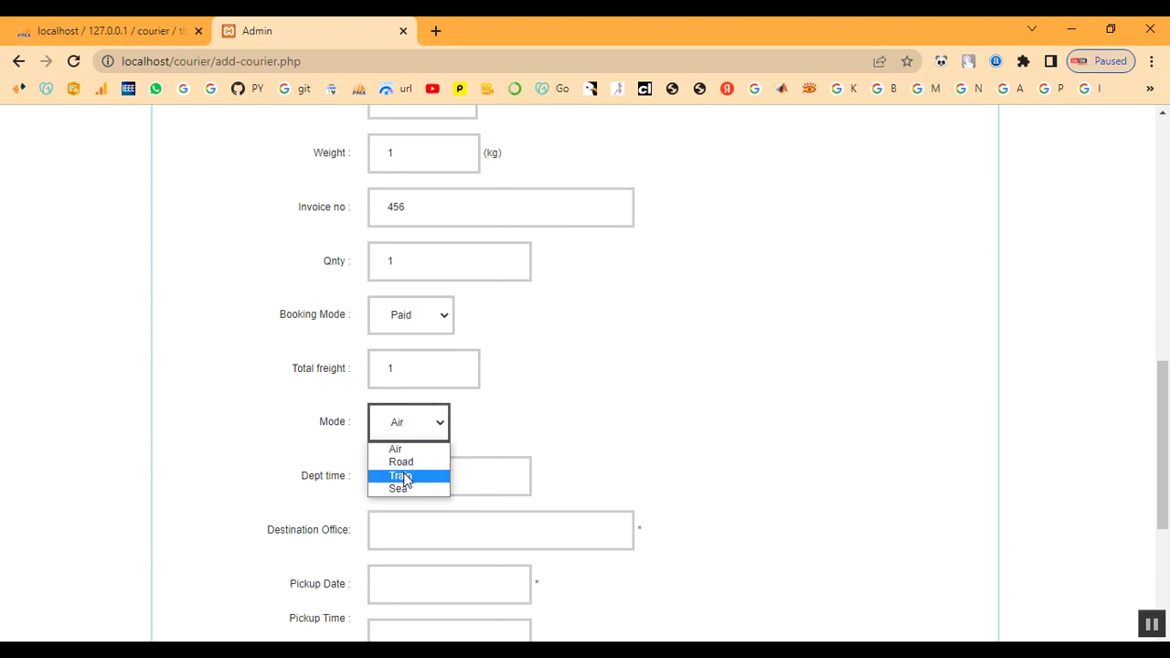
{"action": "left_click", "coordinate": [403, 476]}
{"action": "scroll", "coordinate": [467, 445], "scroll_direction": "down", "scroll_amount": 1}
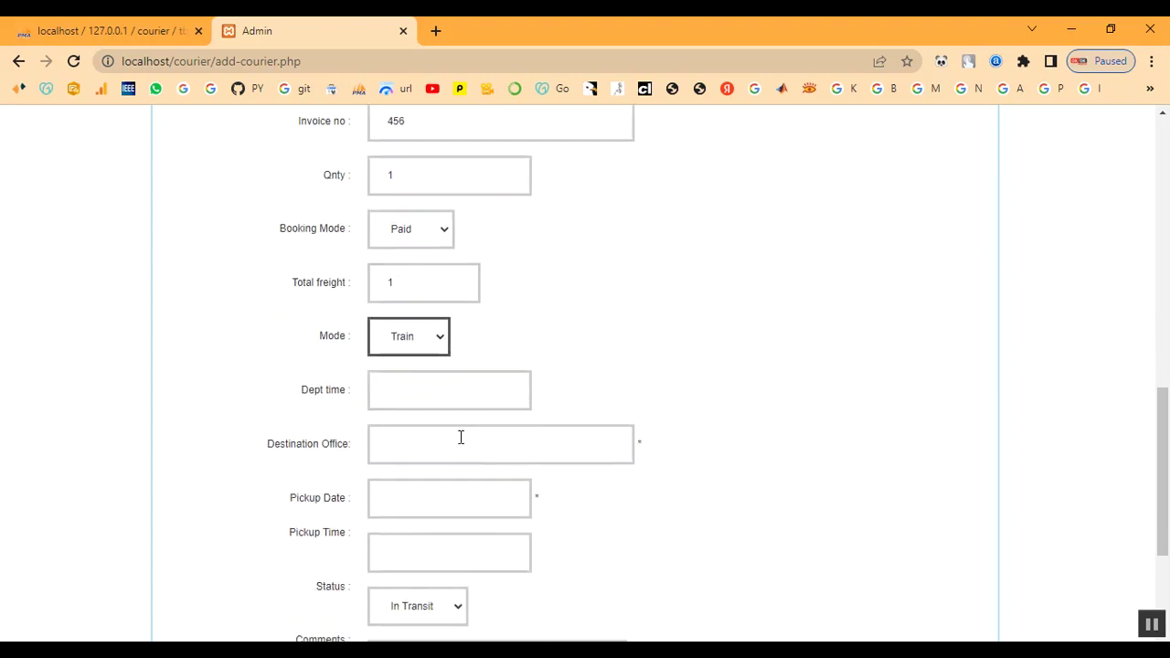
Enter departure time 10.00am and destination office coimbatore.
{"action": "left_click", "coordinate": [396, 392]}
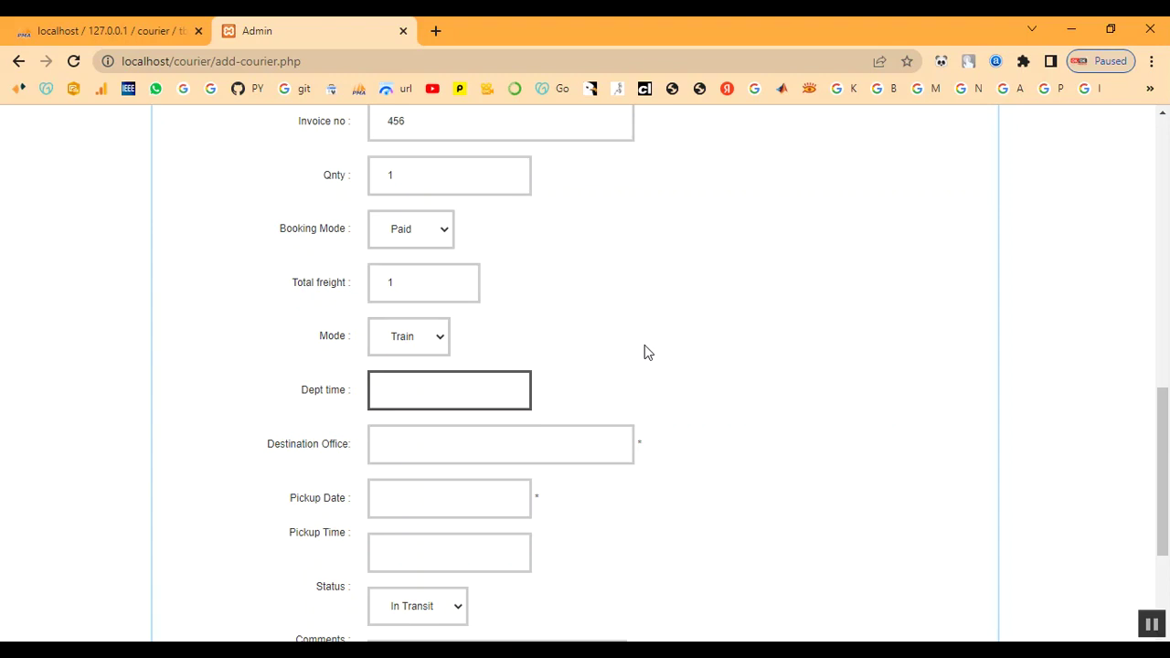
{"action": "type", "text": "10.00am"}
{"action": "left_click", "coordinate": [470, 443]}
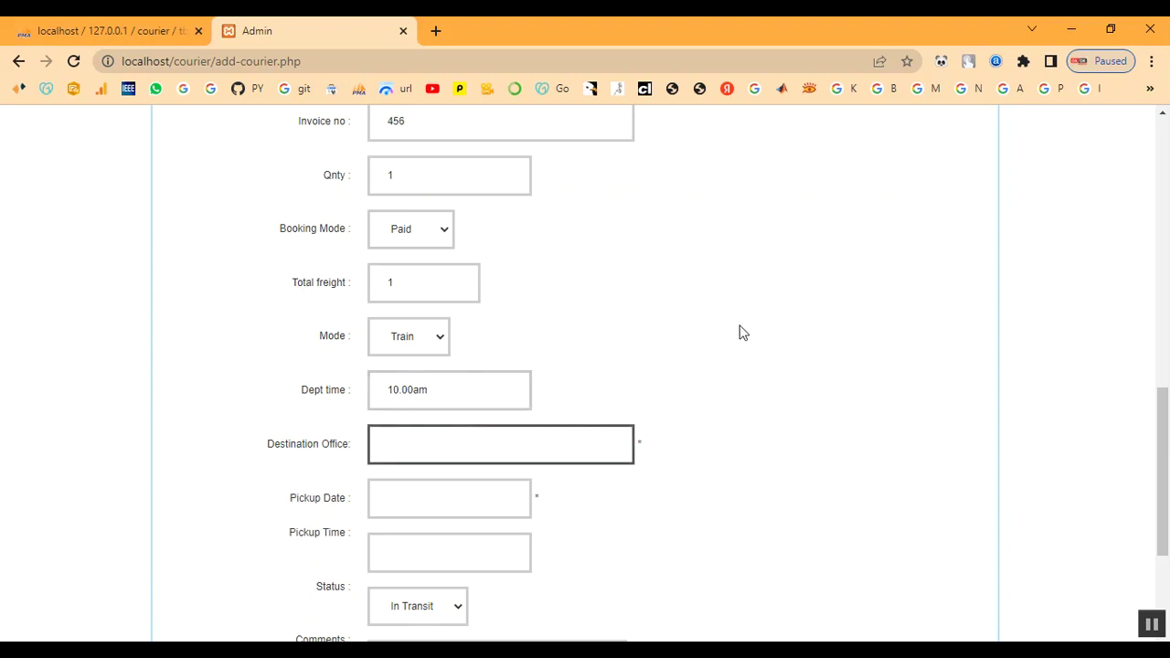
{"action": "type", "text": "coimbatore"}
{"action": "key", "text": "Tab"}
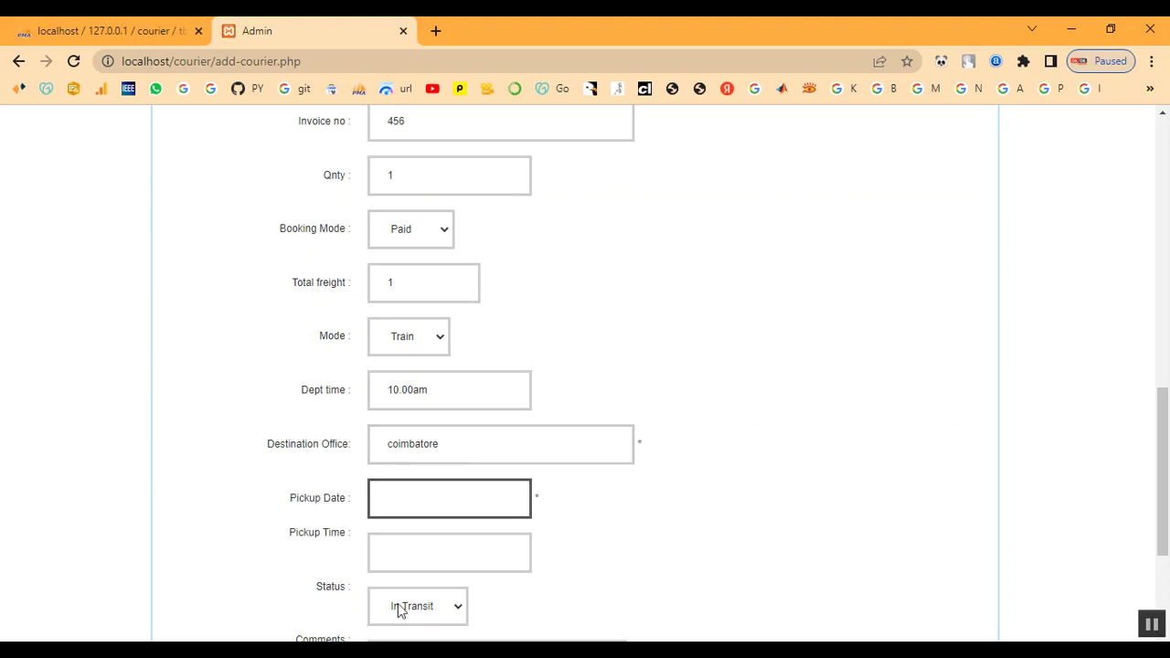
{"action": "left_click", "coordinate": [412, 505]}
{"action": "scroll", "coordinate": [413, 505], "scroll_direction": "down", "scroll_amount": 3}
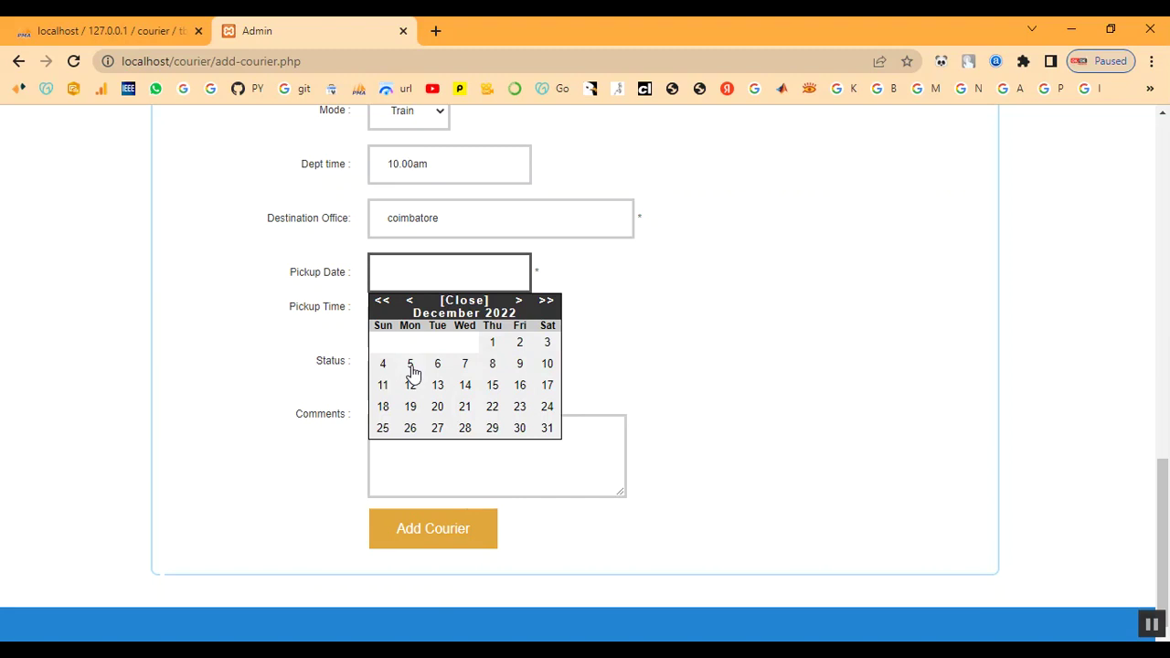
Set the pickup date to 5 December 2022 and keep the status In Transit.
{"action": "left_click", "coordinate": [382, 367]}
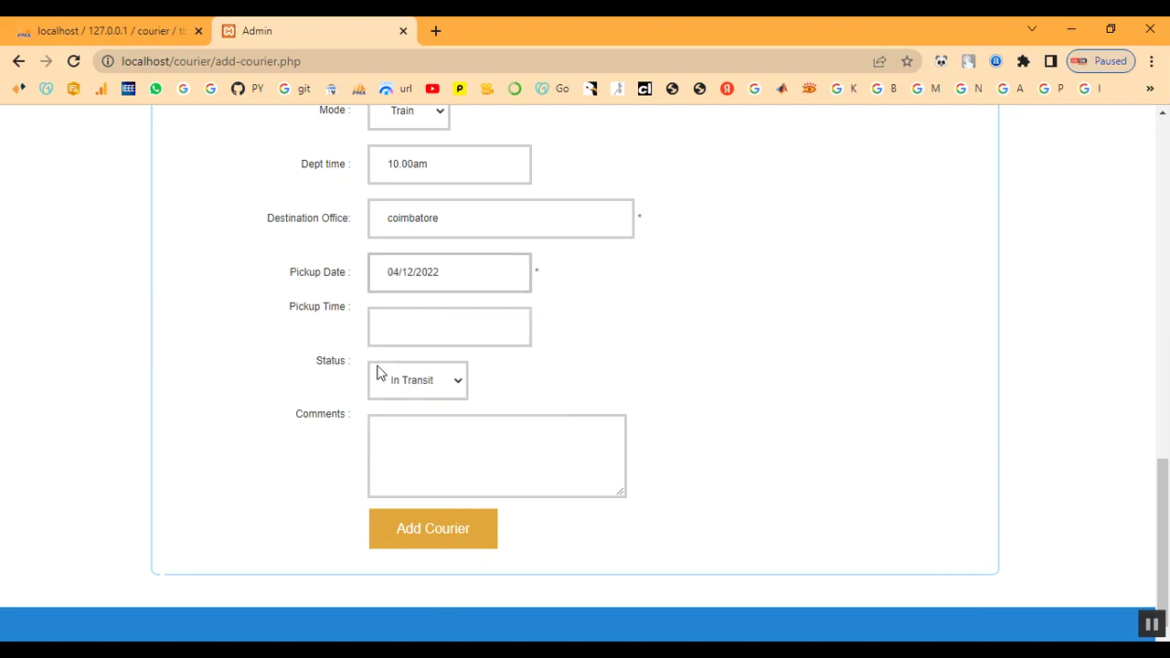
{"action": "left_click", "coordinate": [403, 330]}
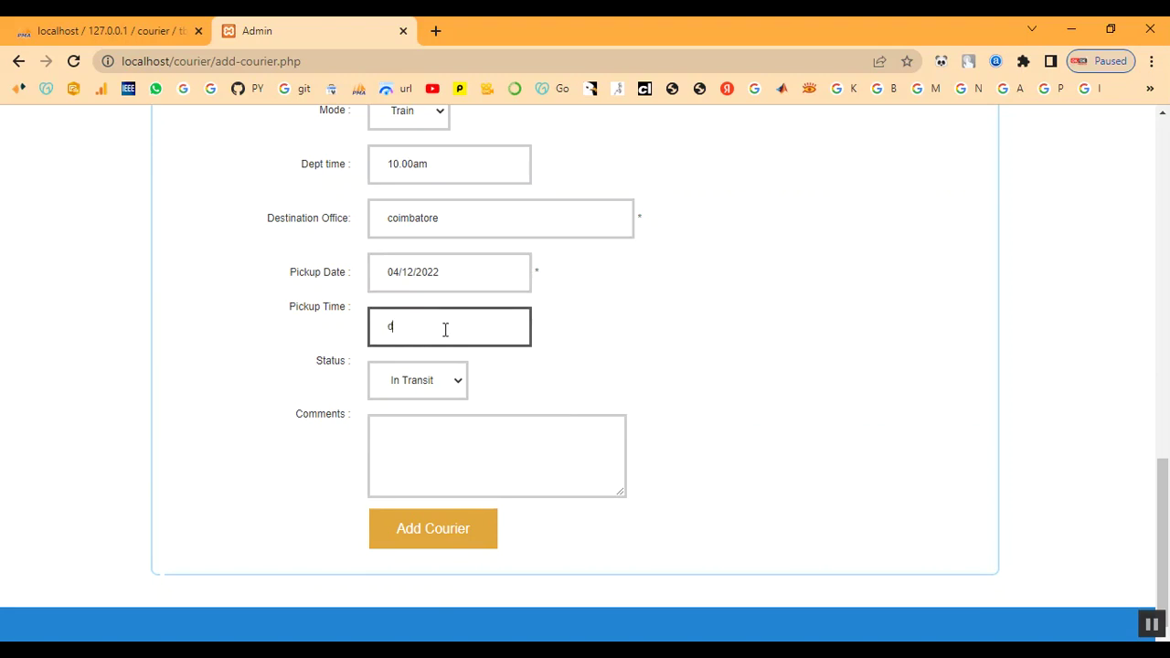
{"action": "key", "text": "BackSpace"}
{"action": "left_click", "coordinate": [437, 377]}
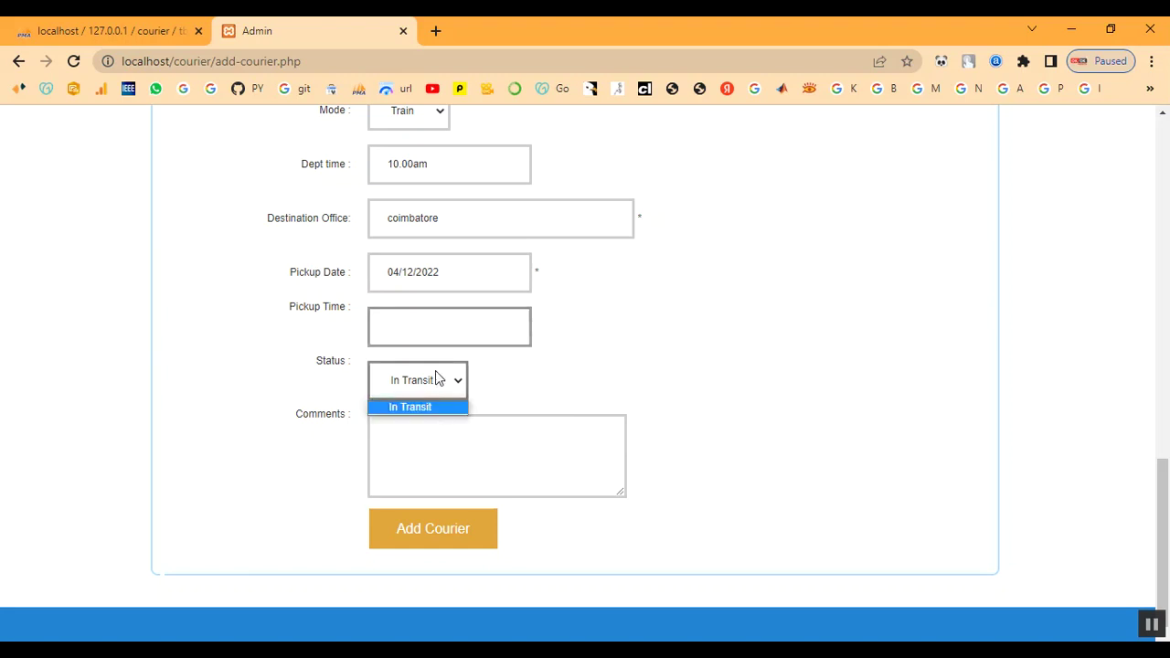
{"action": "left_click", "coordinate": [424, 407]}
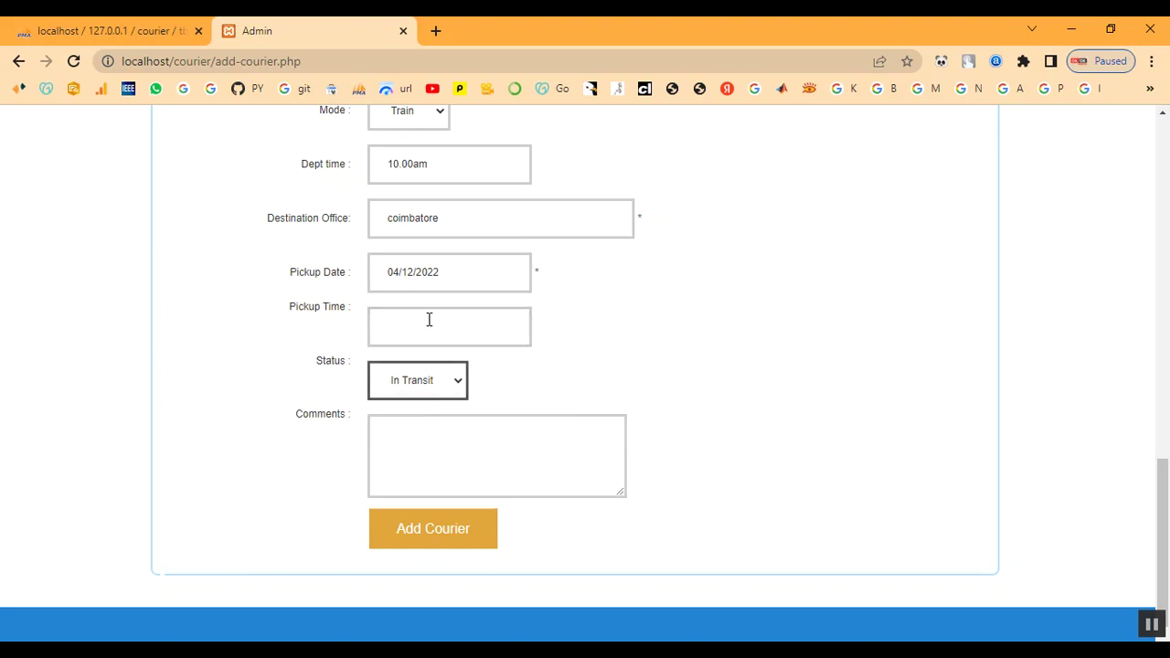
{"action": "left_click", "coordinate": [469, 278]}
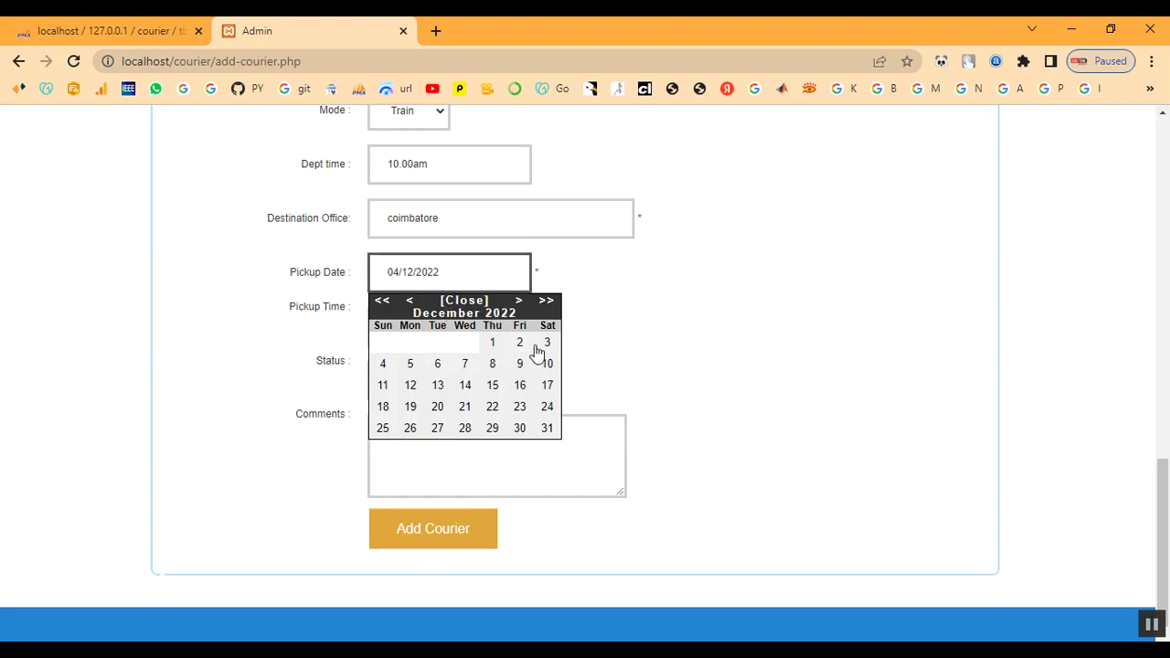
{"action": "left_click", "coordinate": [409, 364]}
Enter pickup time 10.00am and comment 'Your Parcel Reached Sucessfully', then add the courier.
{"action": "left_click", "coordinate": [412, 325]}
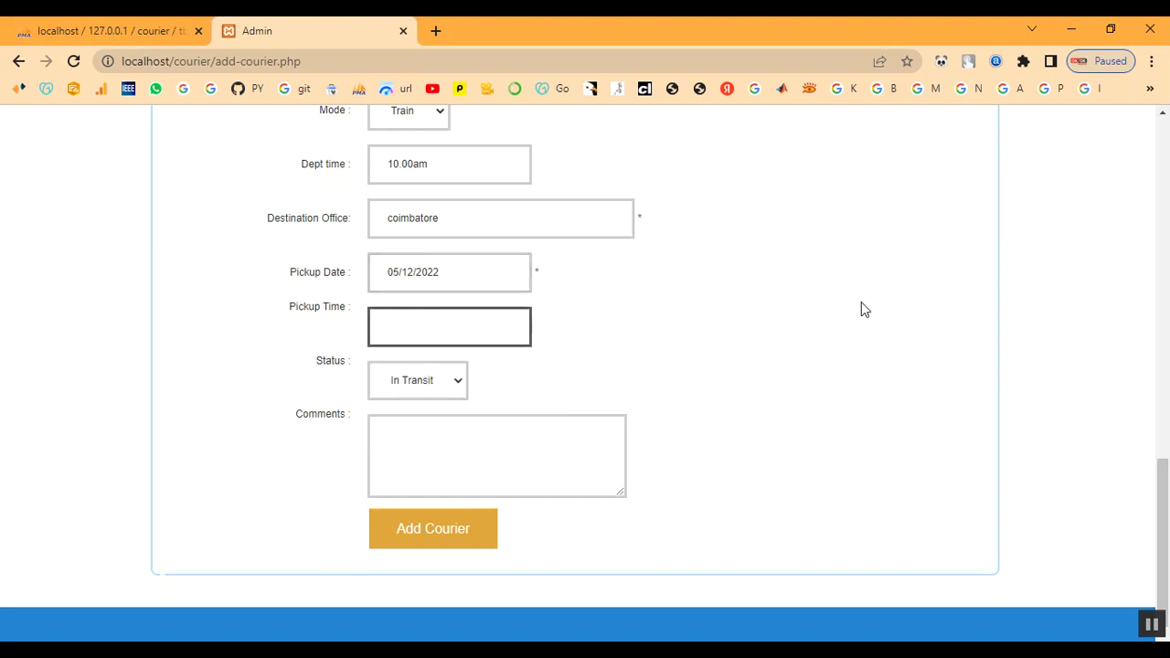
{"action": "type", "text": "10.amm"}
{"action": "key", "text": "BackSpace"}
{"action": "type", "text": ".00am"}
{"action": "left_click", "coordinate": [409, 445]}
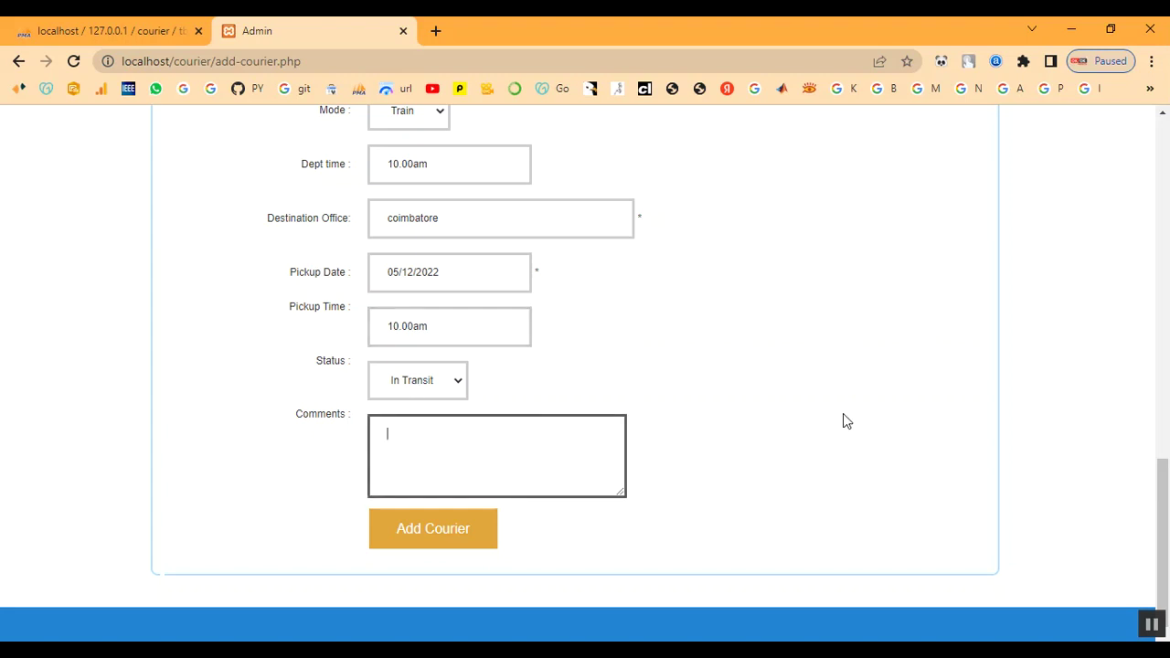
{"action": "type", "text": "Your Parcel Reach"}
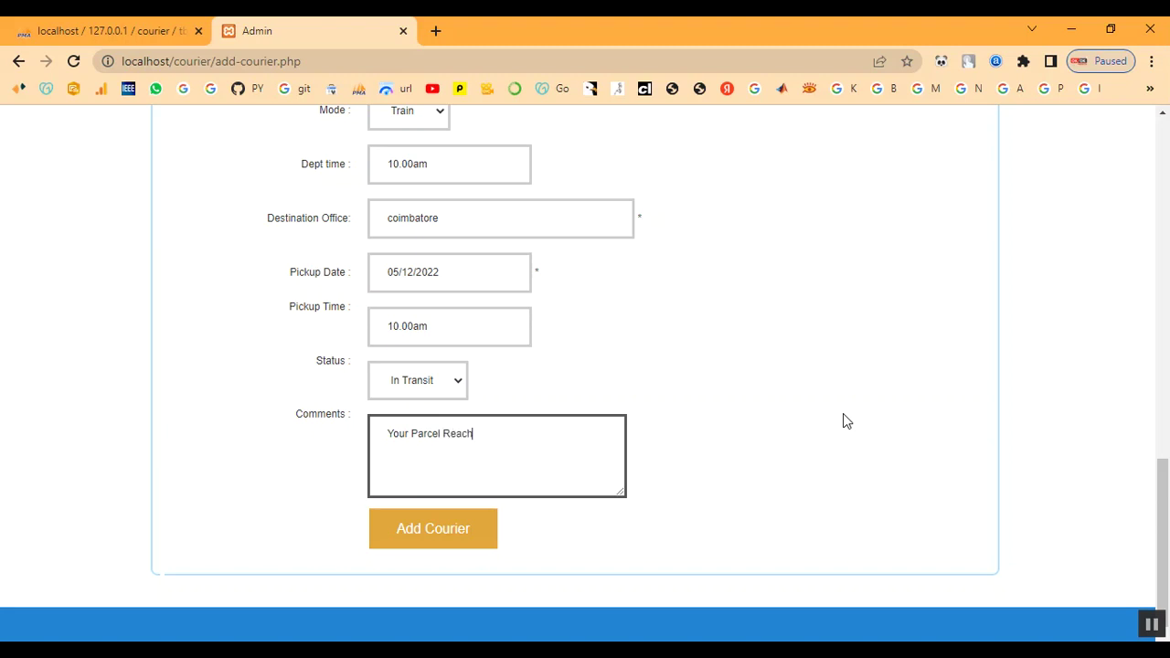
{"action": "type", "text": "ed Sucessfully"}
{"action": "left_click", "coordinate": [478, 535]}
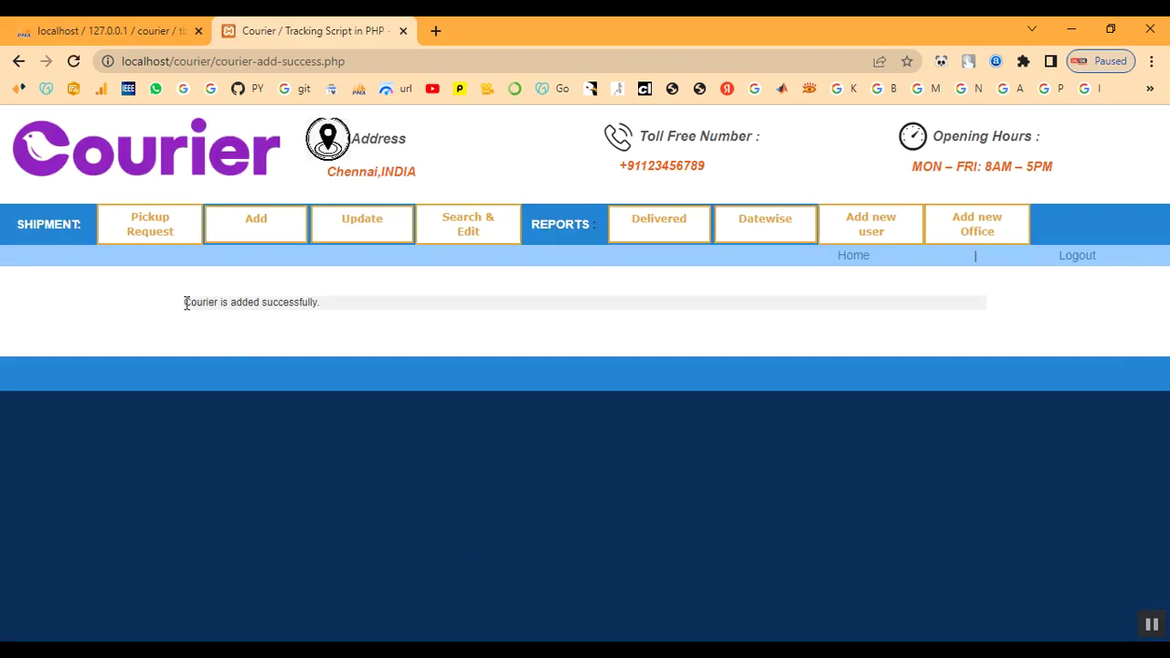
Open the Update Shipment list and locate the new 05/12/2022 - 10.00am shipment marked In Transit.
{"action": "left_click_drag", "start_coordinate": [185, 303], "coordinate": [301, 306]}
{"action": "left_click", "coordinate": [344, 316]}
{"action": "left_click", "coordinate": [376, 230]}
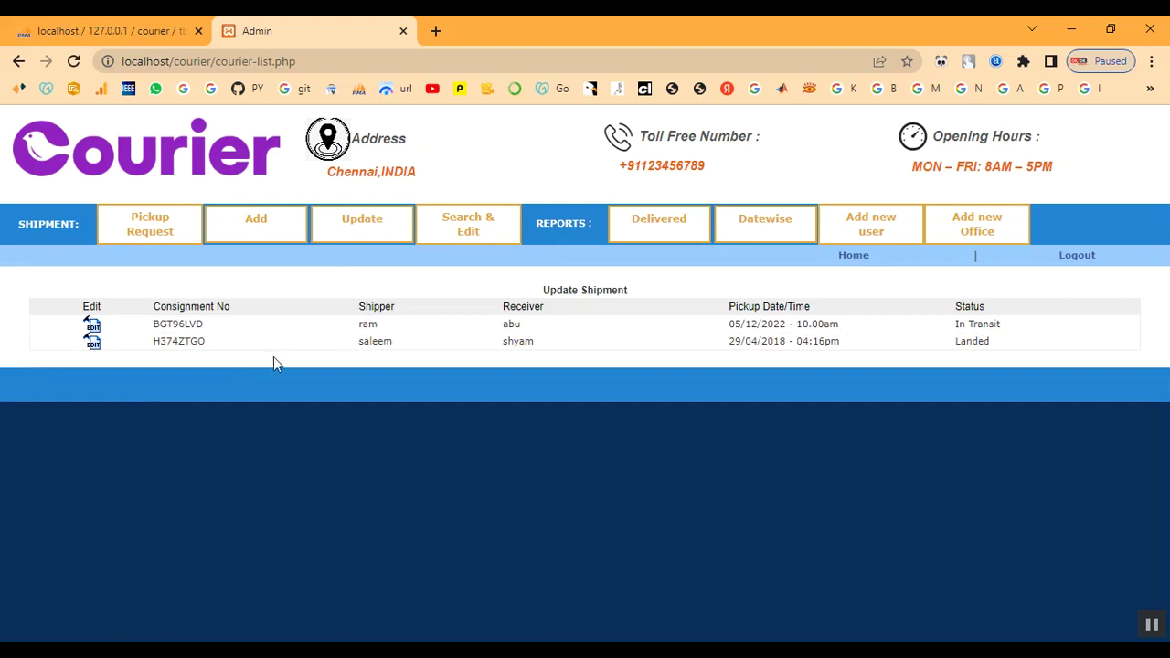
{"action": "left_click_drag", "start_coordinate": [354, 325], "coordinate": [1033, 325]}
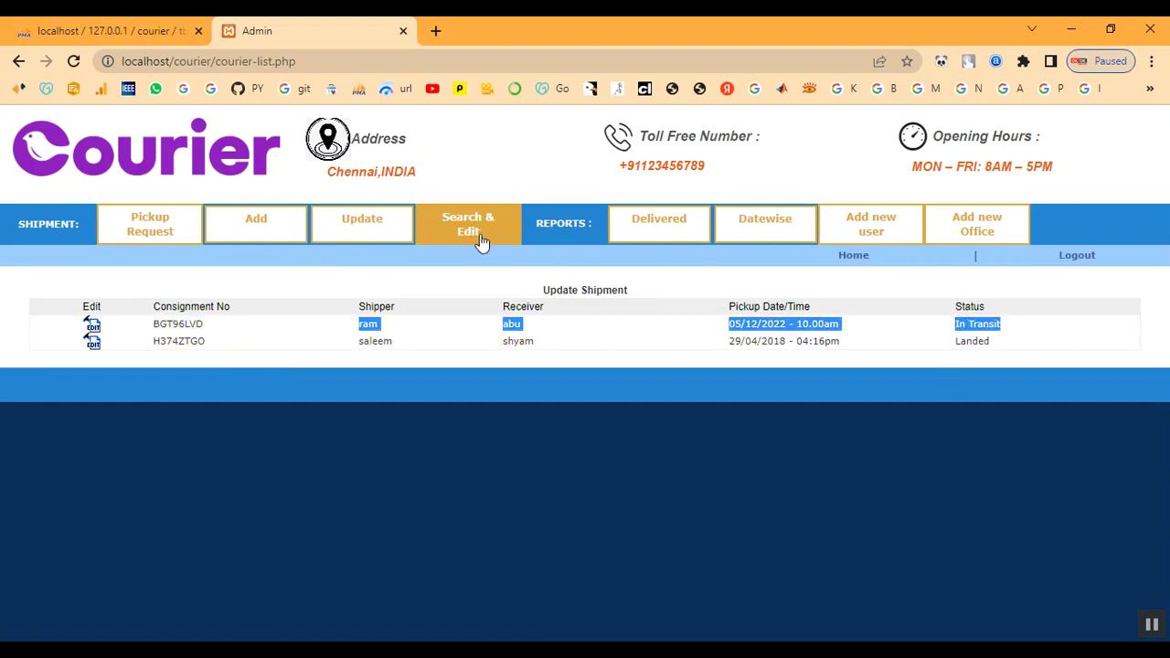
Open the 05/12/2022 shipment for editing and review its current status details and comment.
{"action": "left_click", "coordinate": [91, 329]}
{"action": "scroll", "coordinate": [347, 377], "scroll_direction": "down", "scroll_amount": 3}
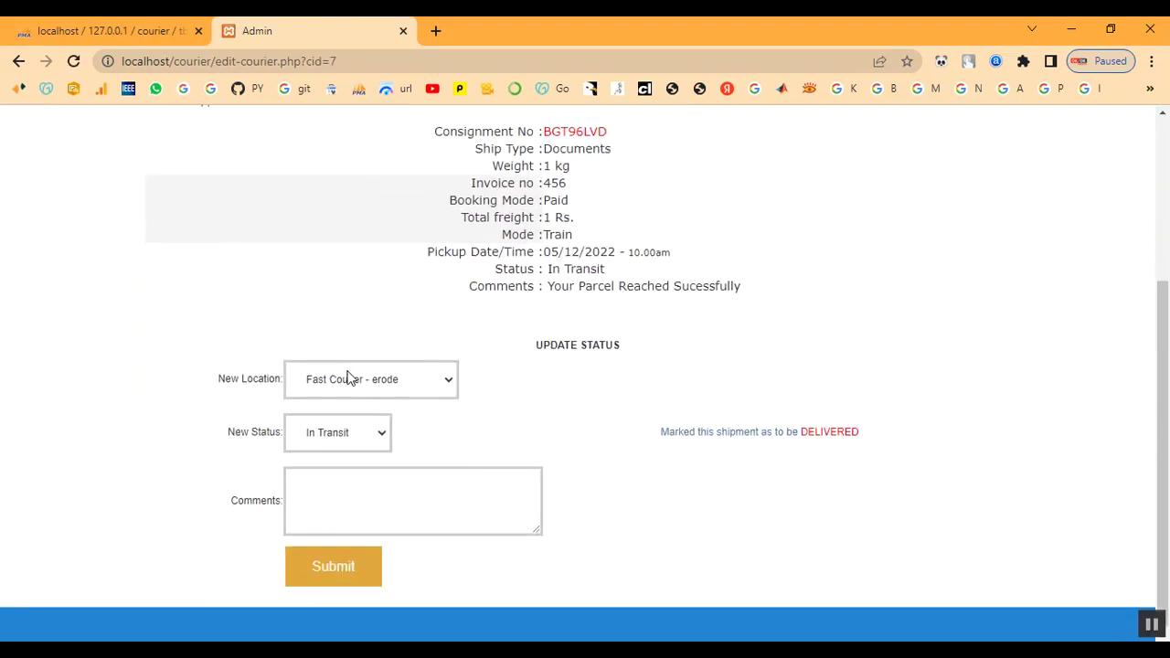
{"action": "left_click", "coordinate": [399, 387]}
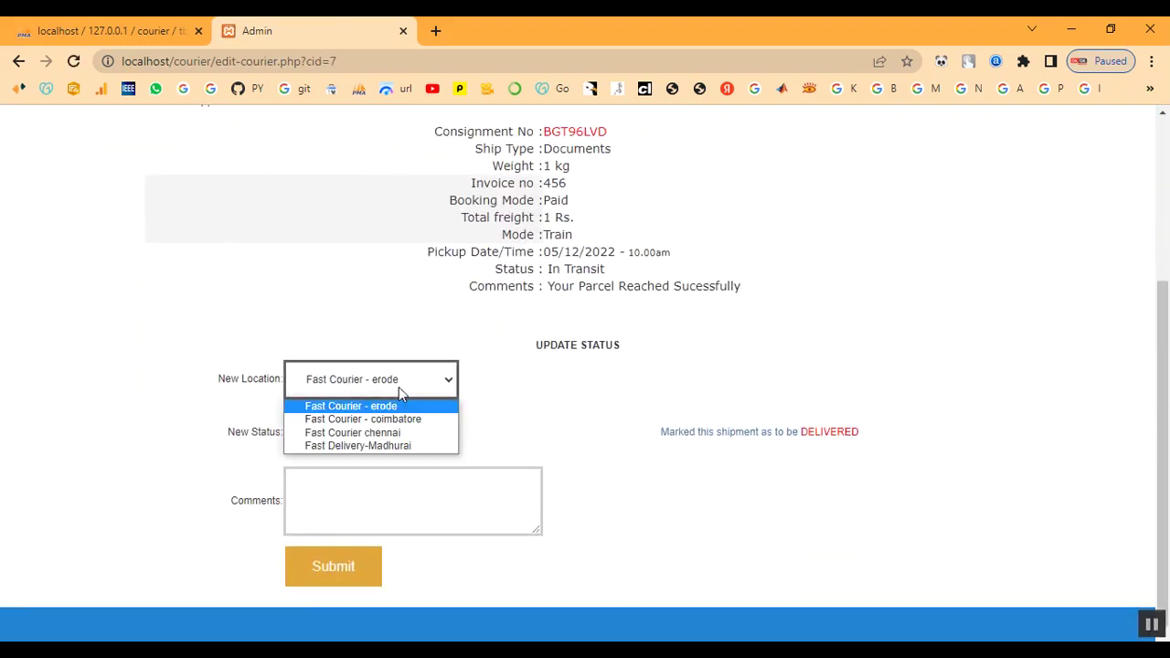
{"action": "left_click", "coordinate": [545, 350]}
{"action": "left_click_drag", "start_coordinate": [538, 347], "coordinate": [643, 345]}
{"action": "left_click", "coordinate": [642, 345]}
{"action": "left_click_drag", "start_coordinate": [551, 289], "coordinate": [753, 329]}
{"action": "left_click", "coordinate": [752, 329]}
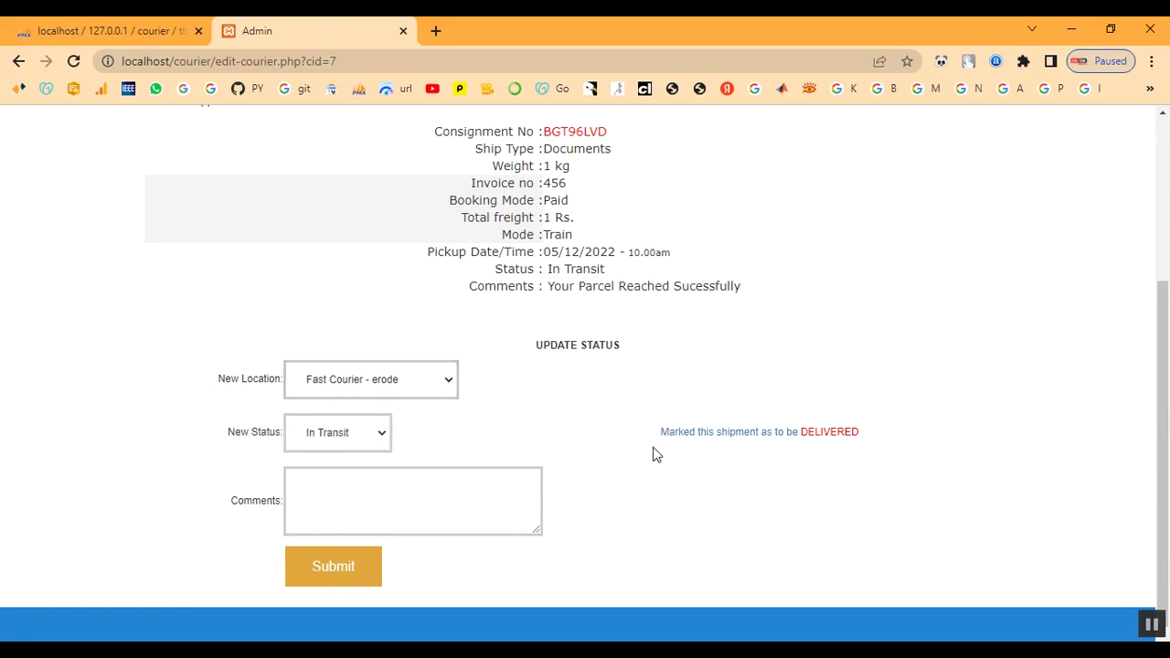
Update it to location Fast Courier chennai, status Landed, comment 'landed', and submit.
{"action": "left_click", "coordinate": [358, 380]}
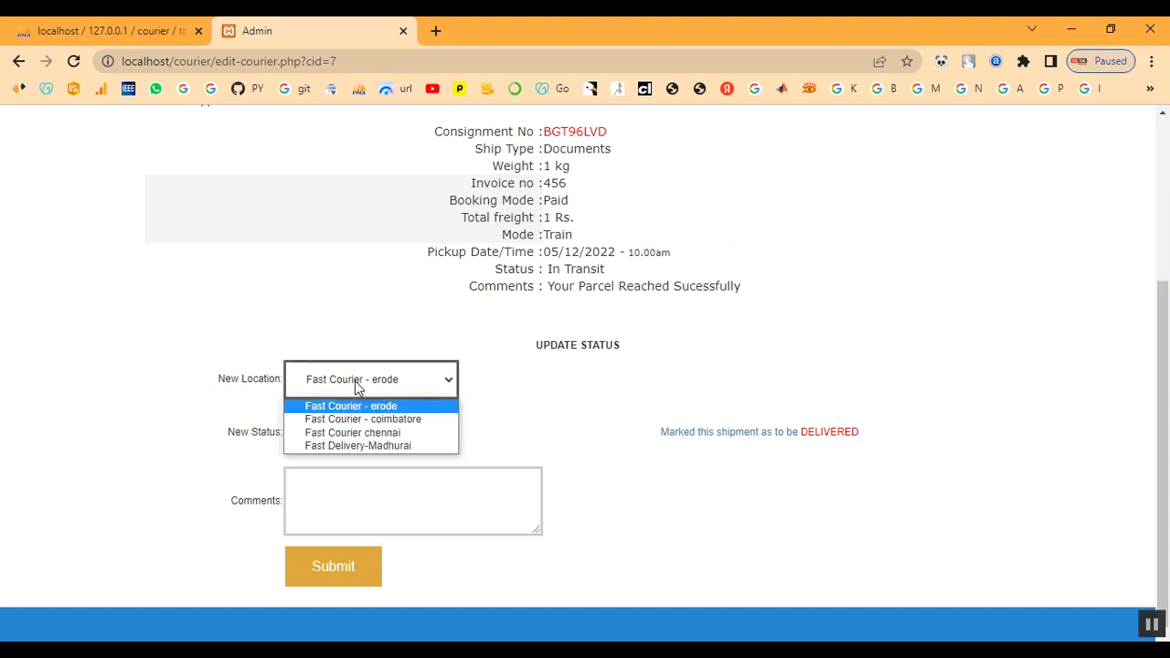
{"action": "left_click", "coordinate": [354, 434]}
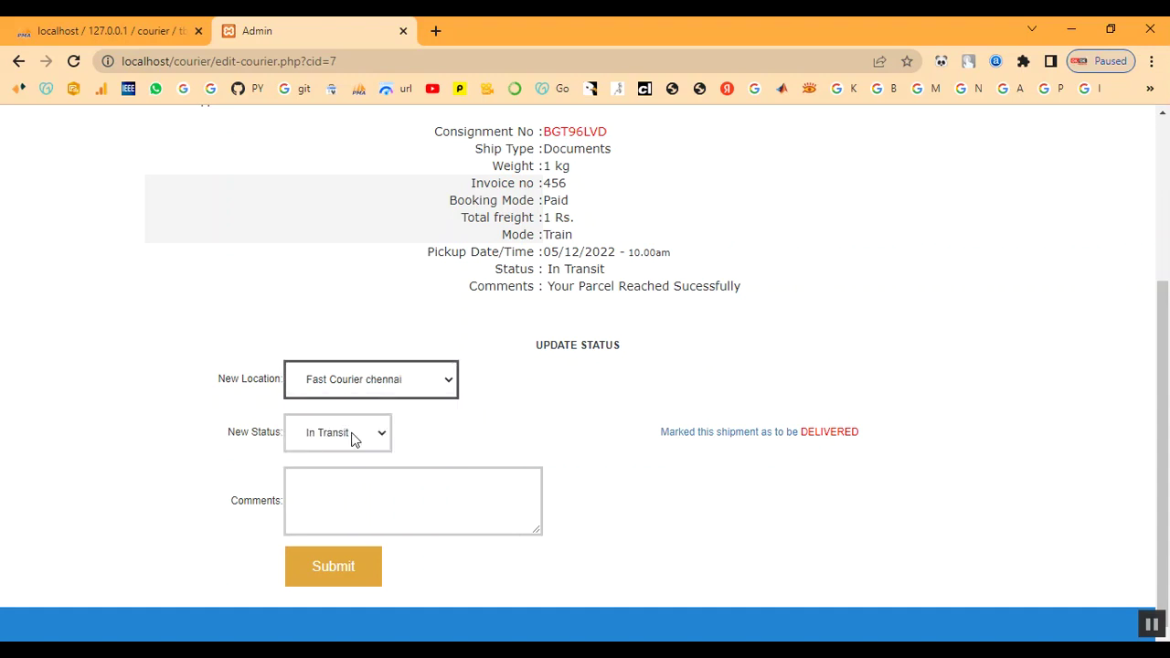
{"action": "left_click", "coordinate": [355, 436]}
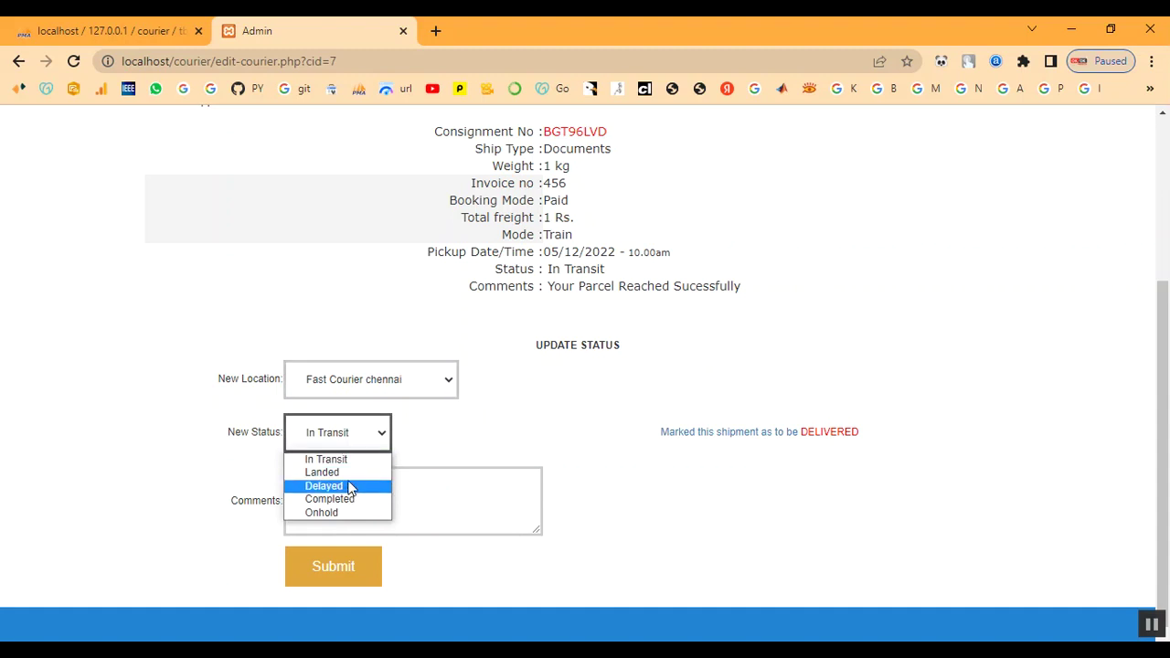
{"action": "left_click", "coordinate": [348, 474]}
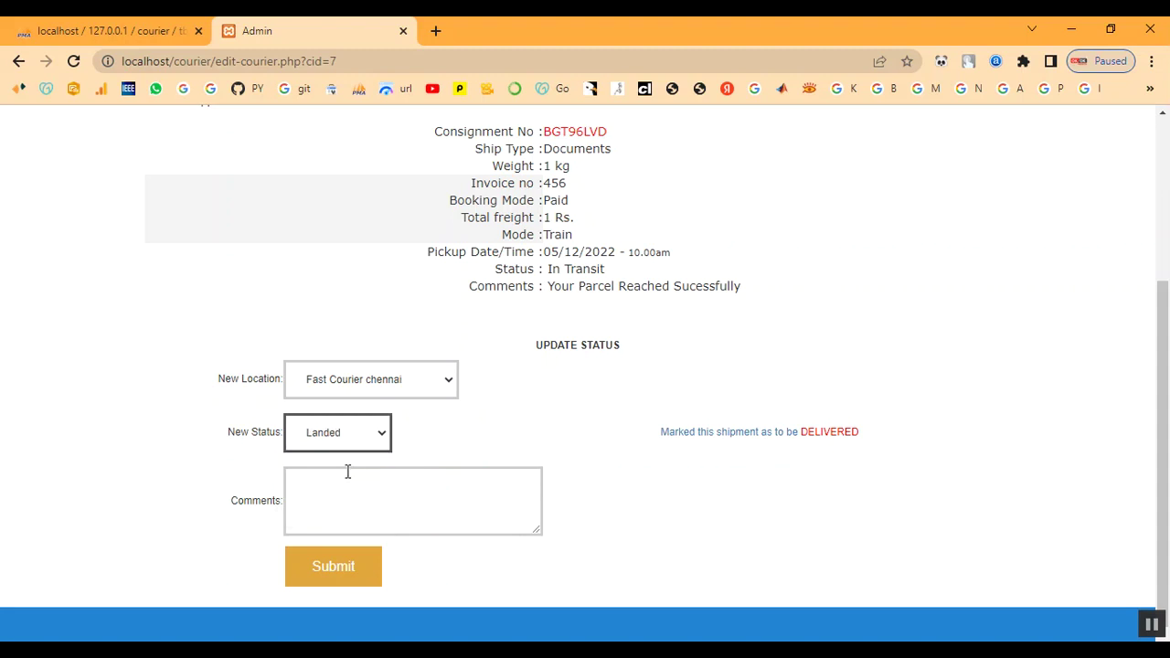
{"action": "left_click", "coordinate": [345, 477]}
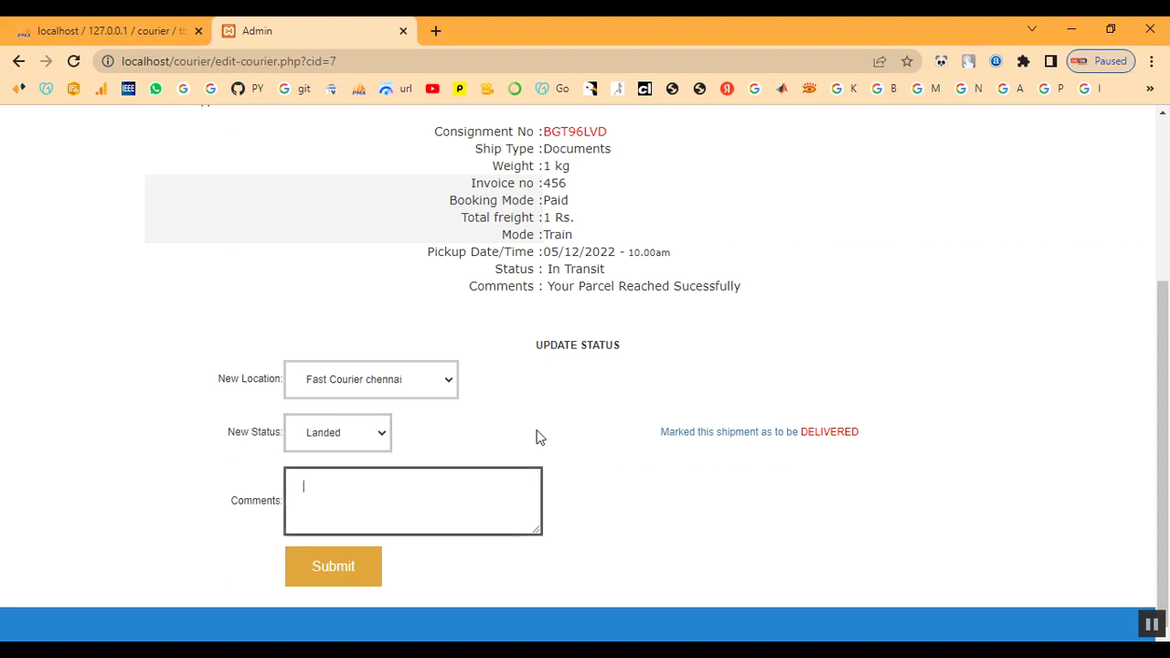
{"action": "type", "text": "landed"}
{"action": "left_click", "coordinate": [350, 574]}
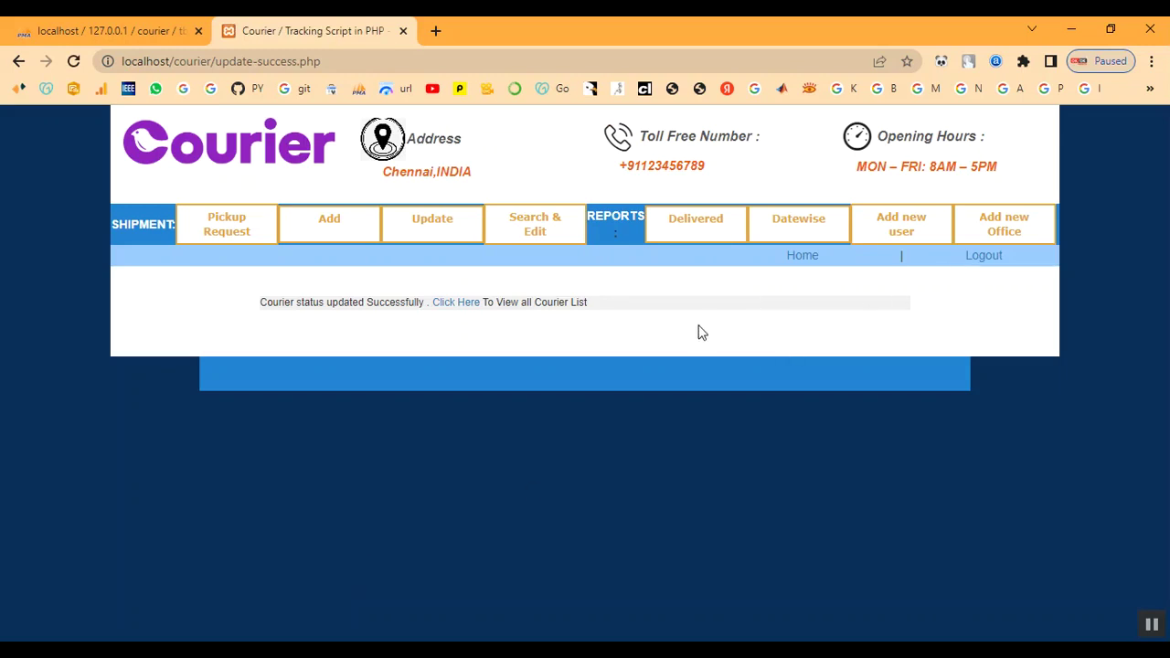
{"action": "left_click_drag", "start_coordinate": [247, 299], "coordinate": [621, 307]}
Confirm the first shipment now shows Landed in the Update Shipment list.
{"action": "left_click", "coordinate": [646, 308]}
{"action": "left_click", "coordinate": [412, 225]}
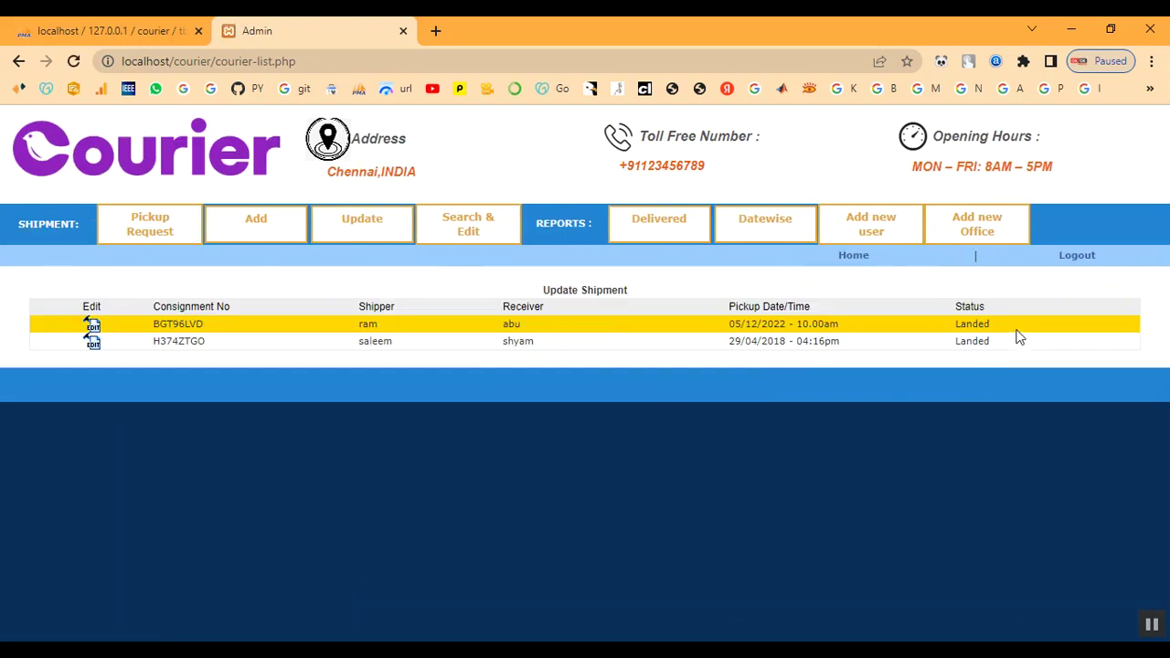
{"action": "left_click_drag", "start_coordinate": [954, 326], "coordinate": [1007, 325]}
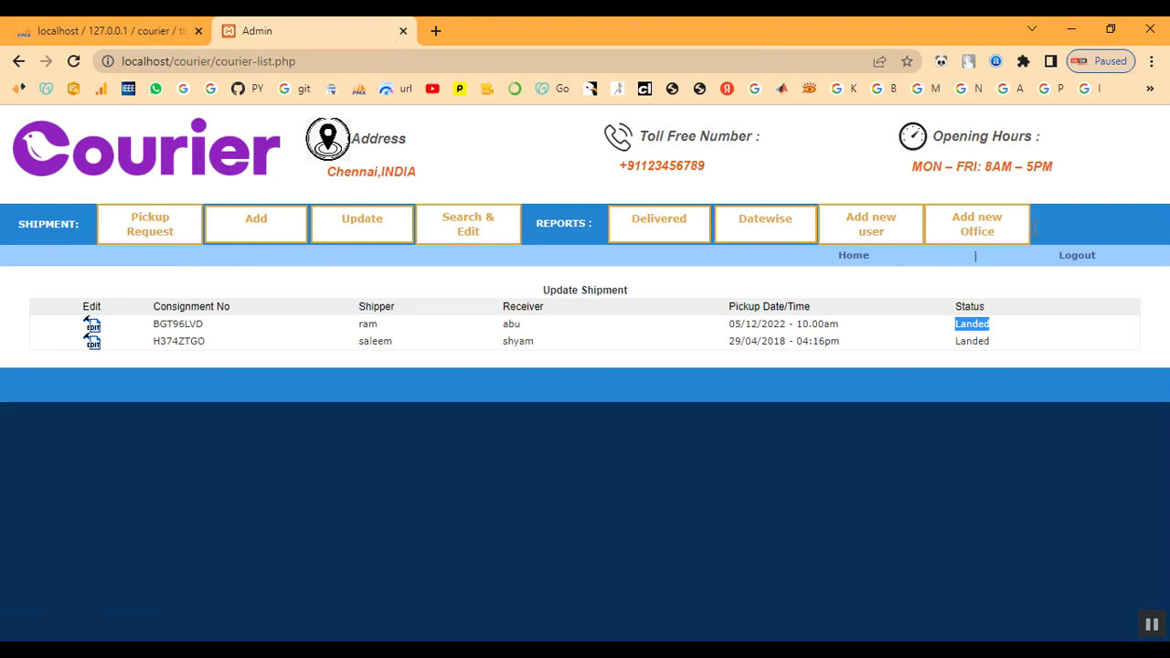
Log out and sign back in with the admin credentials for the Fast Courier chennai office.
{"action": "left_click", "coordinate": [1084, 258]}
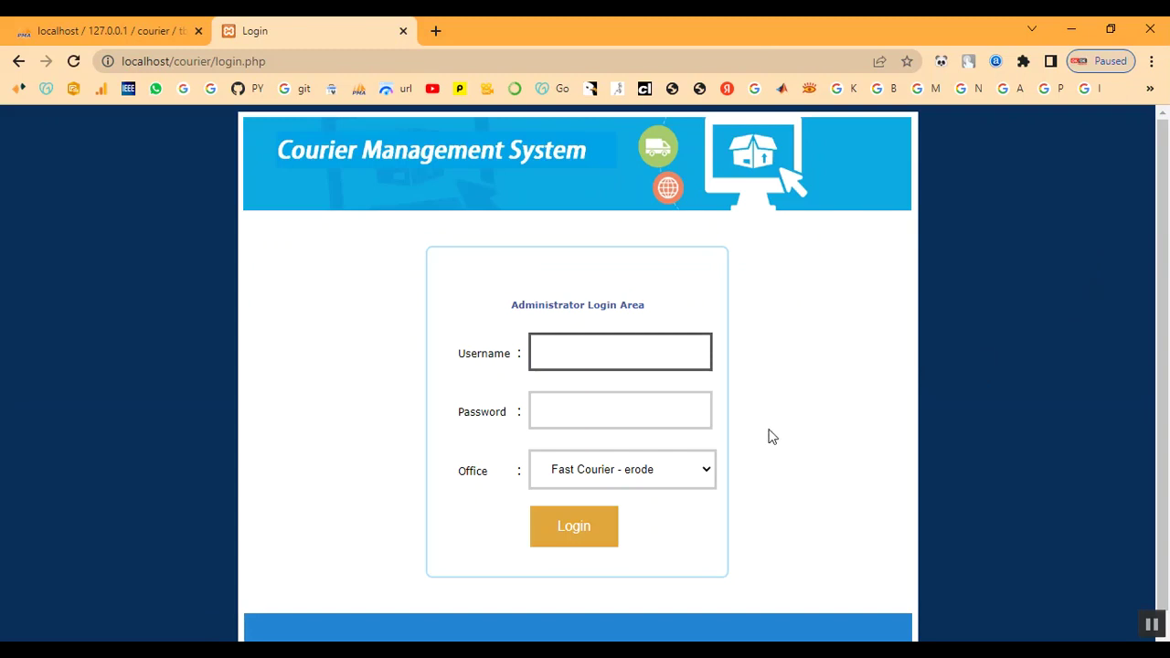
{"action": "left_click", "coordinate": [595, 356]}
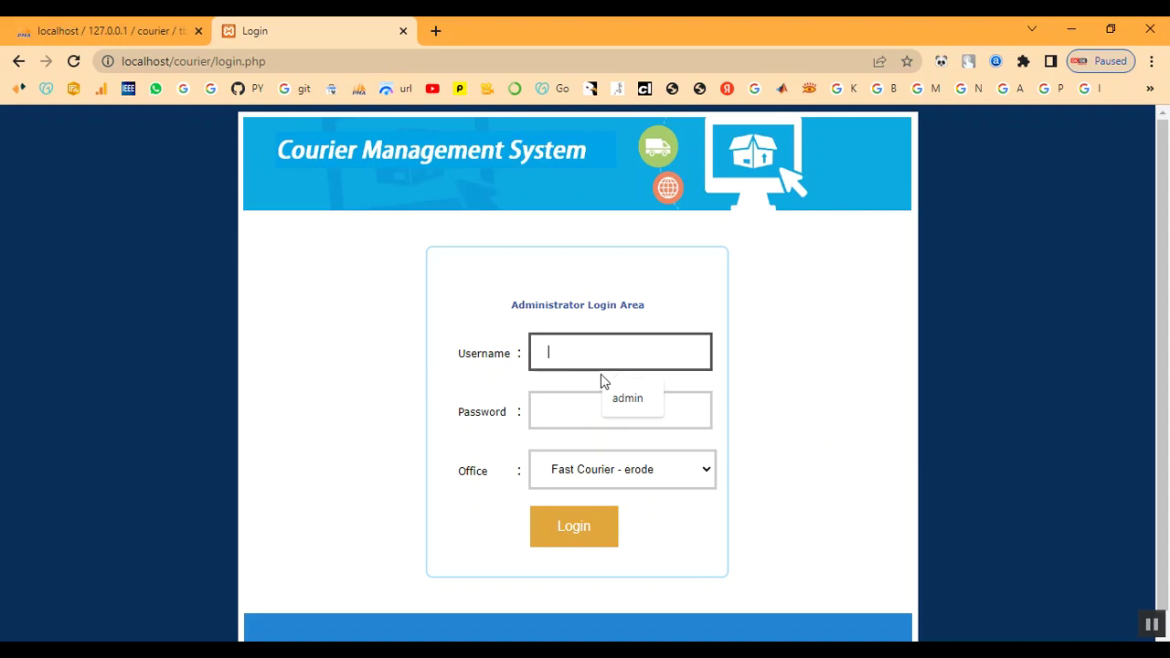
{"action": "type", "text": "admin"}
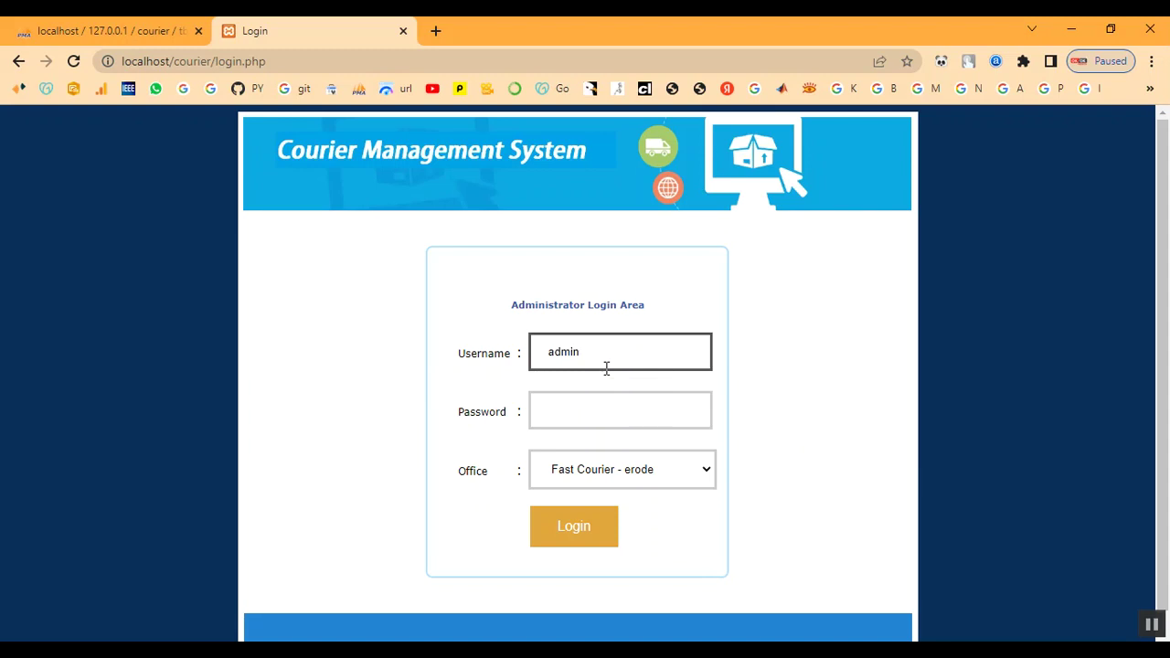
{"action": "key", "text": "Tab"}
{"action": "type", "text": "admin"}
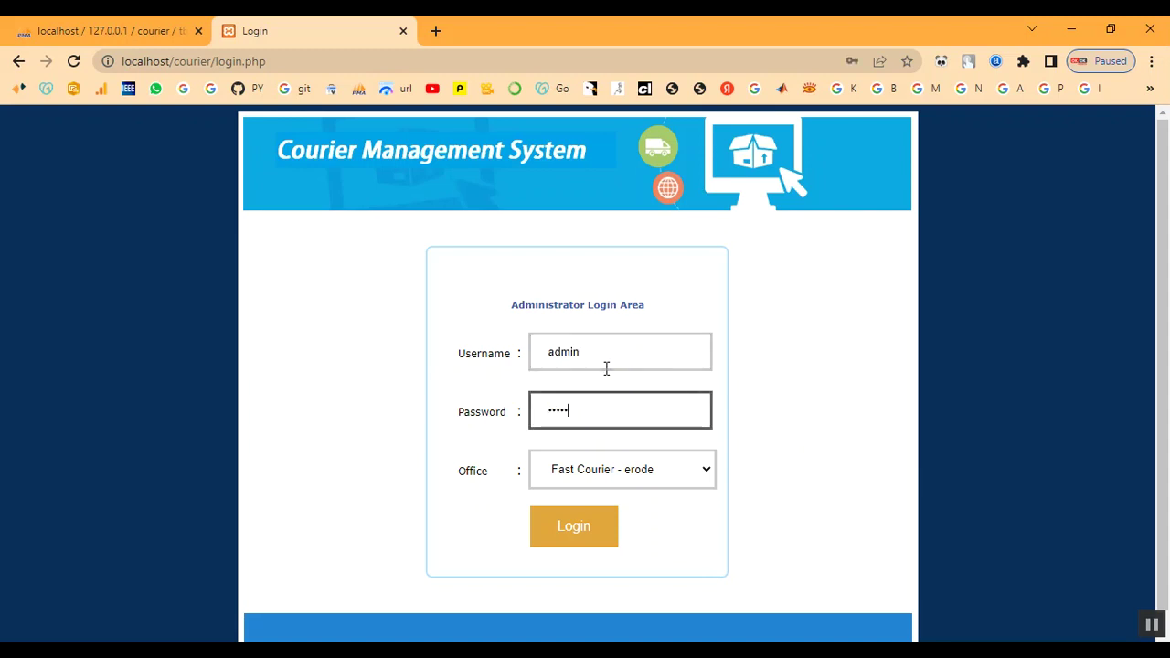
{"action": "left_click", "coordinate": [604, 470]}
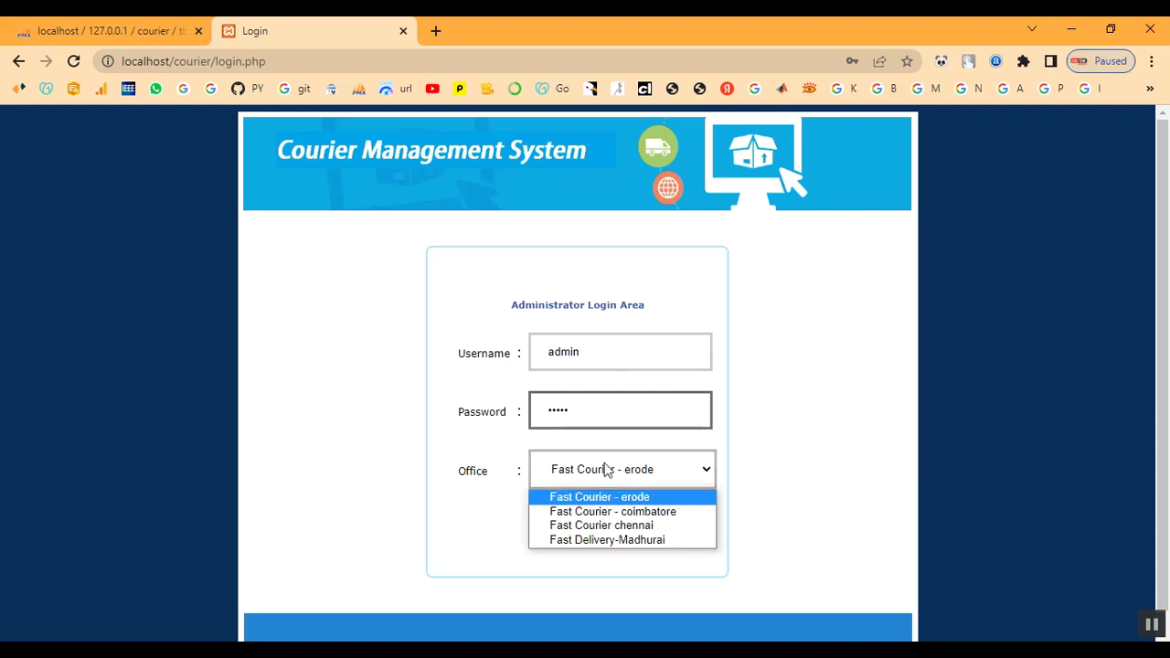
{"action": "left_click", "coordinate": [608, 526]}
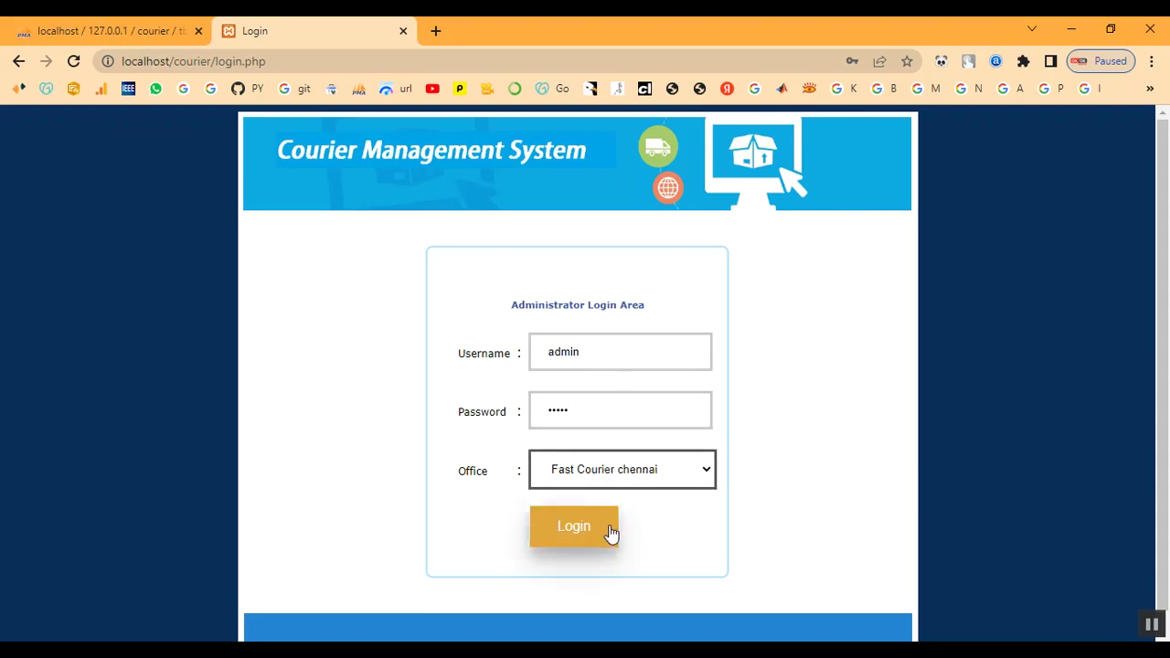
{"action": "left_click", "coordinate": [609, 534]}
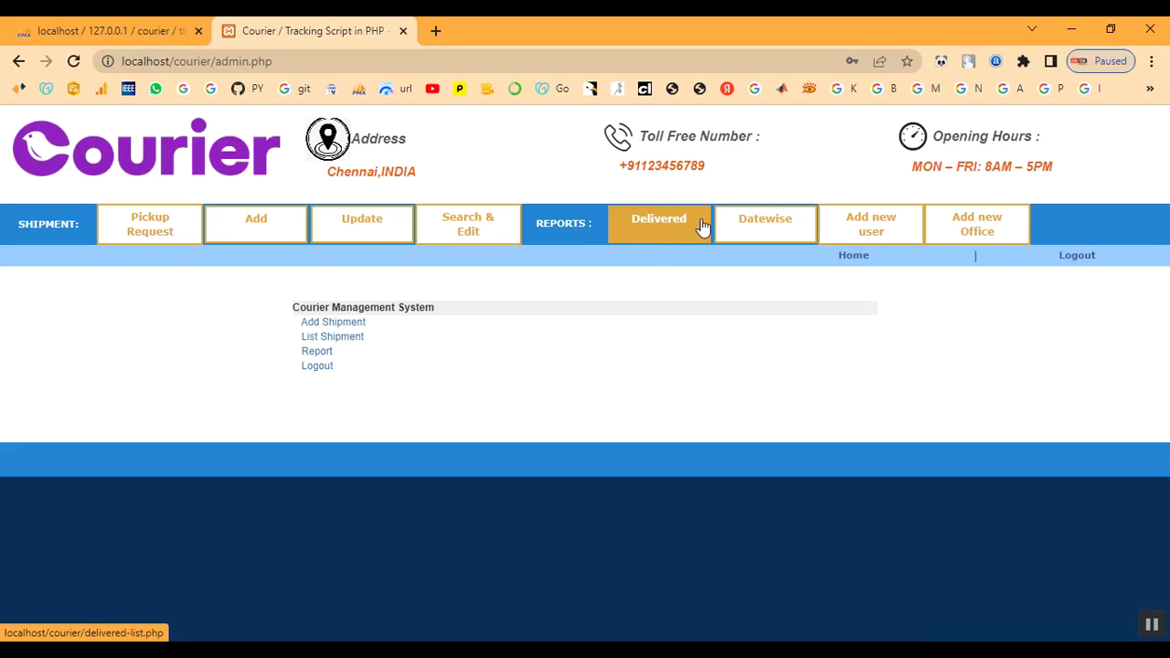
Check the Delivered report, then open the 05/12/2022 shipment's details.
{"action": "left_click", "coordinate": [699, 228]}
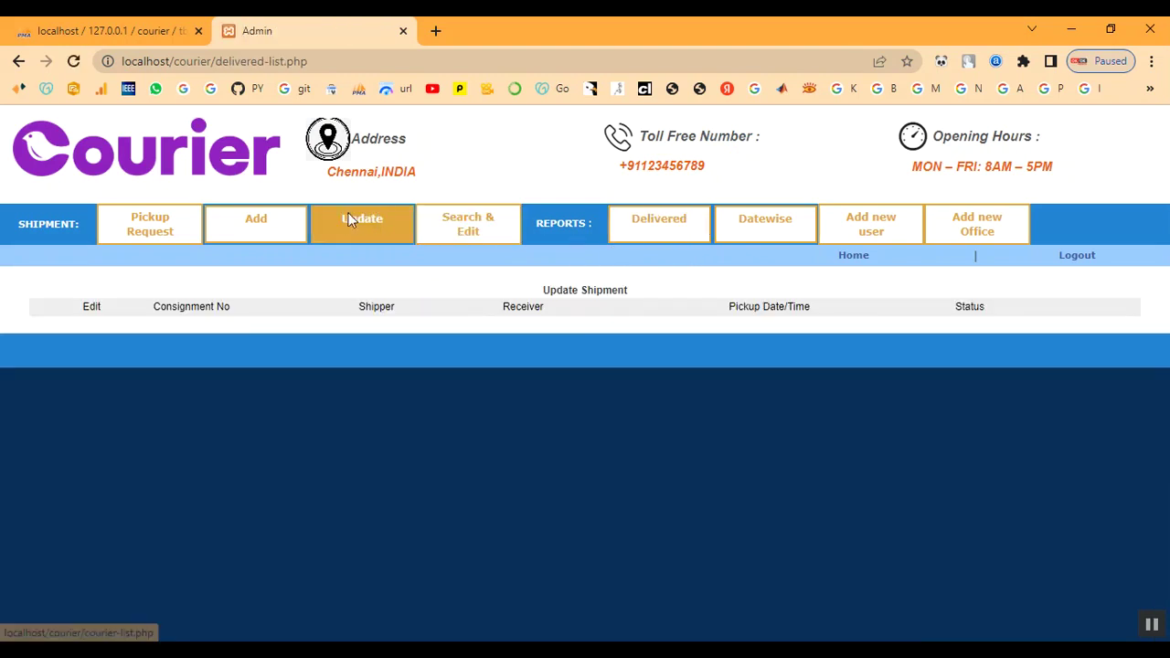
{"action": "left_click", "coordinate": [348, 220]}
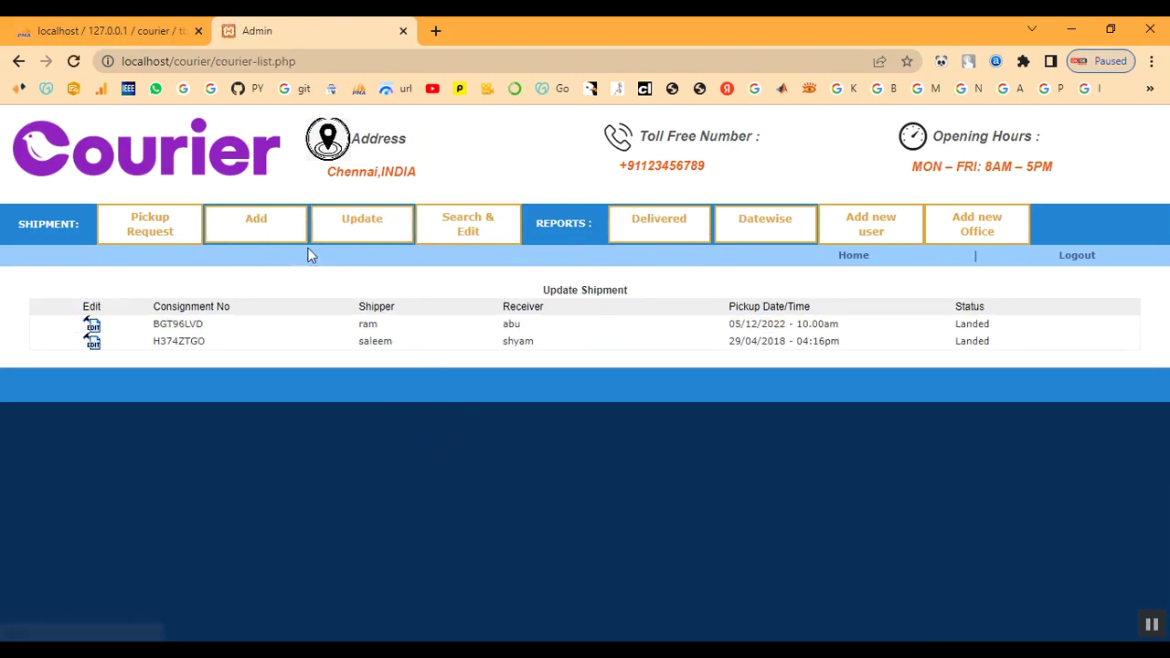
{"action": "left_click", "coordinate": [91, 329]}
{"action": "scroll", "coordinate": [415, 445], "scroll_direction": "down", "scroll_amount": 1}
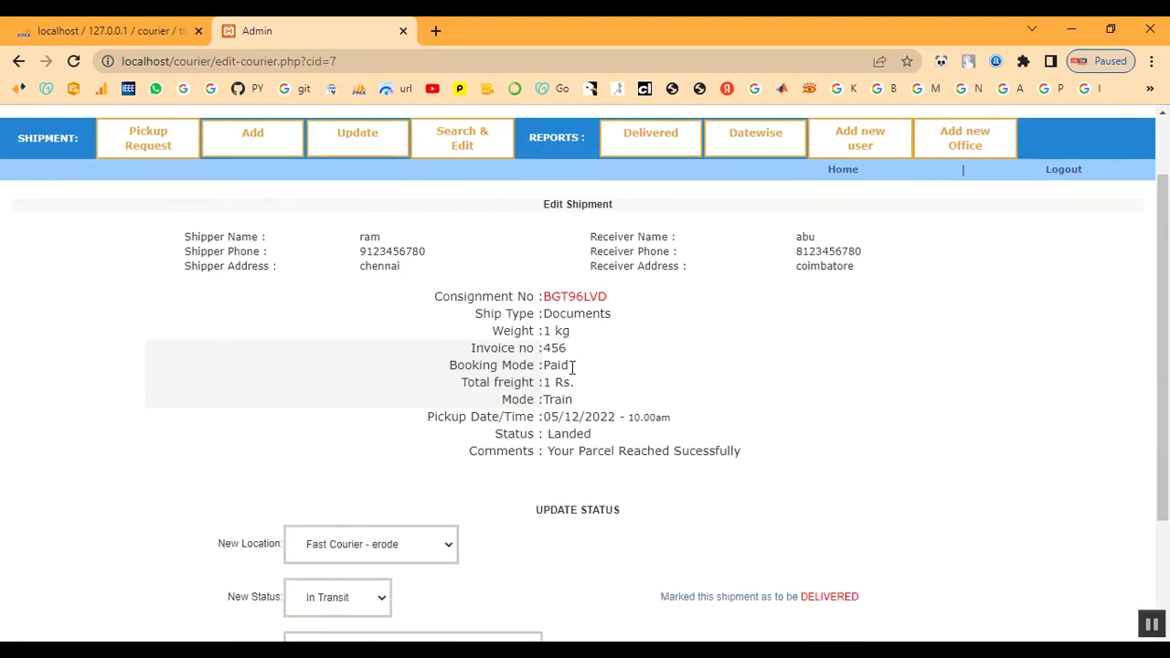
Copy consignment number BGT96LVD and log out to the administrator login page.
{"action": "left_click_drag", "start_coordinate": [435, 301], "coordinate": [637, 308]}
{"action": "left_click", "coordinate": [644, 303]}
{"action": "left_click_drag", "start_coordinate": [543, 297], "coordinate": [623, 311]}
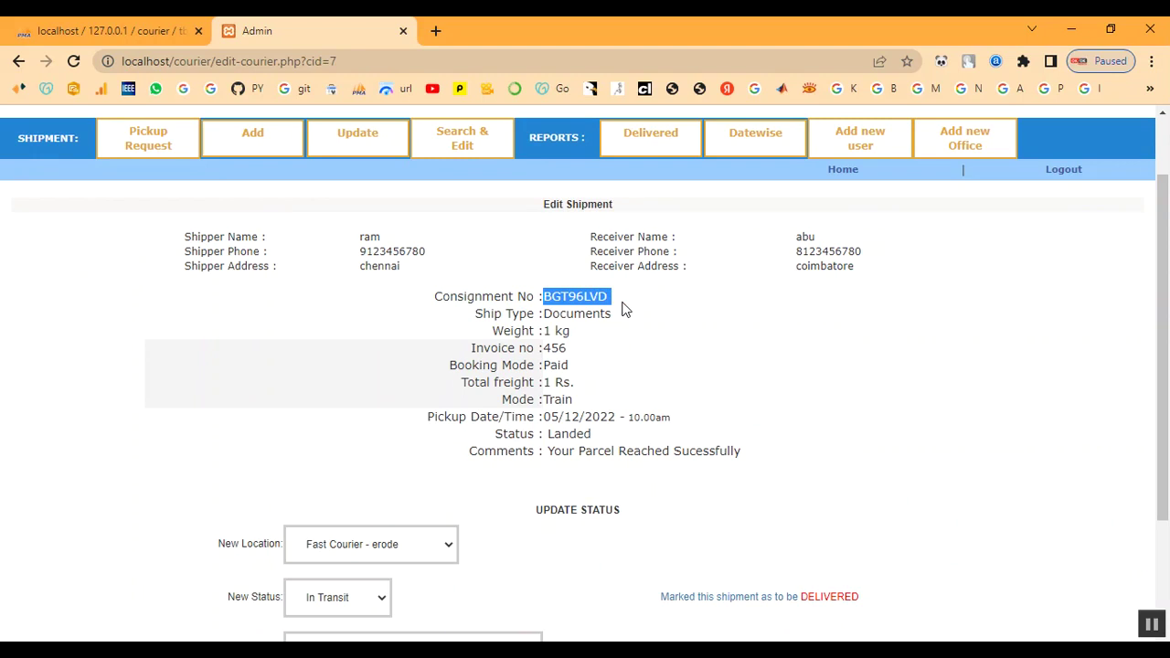
{"action": "right_click", "coordinate": [600, 297]}
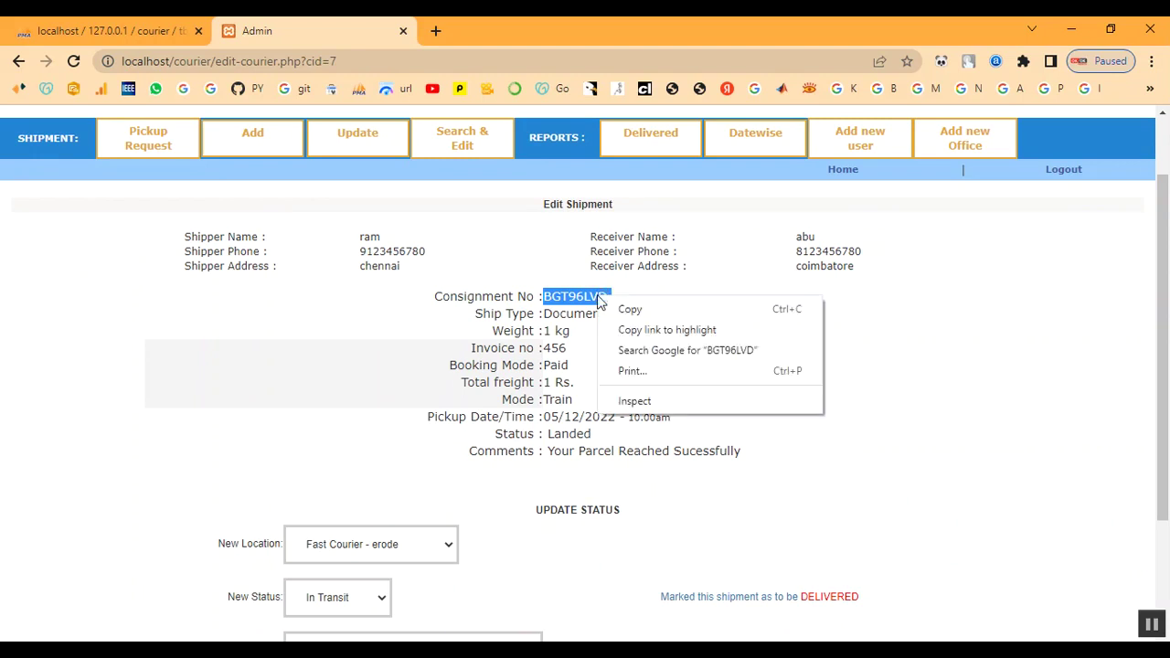
{"action": "left_click", "coordinate": [627, 311]}
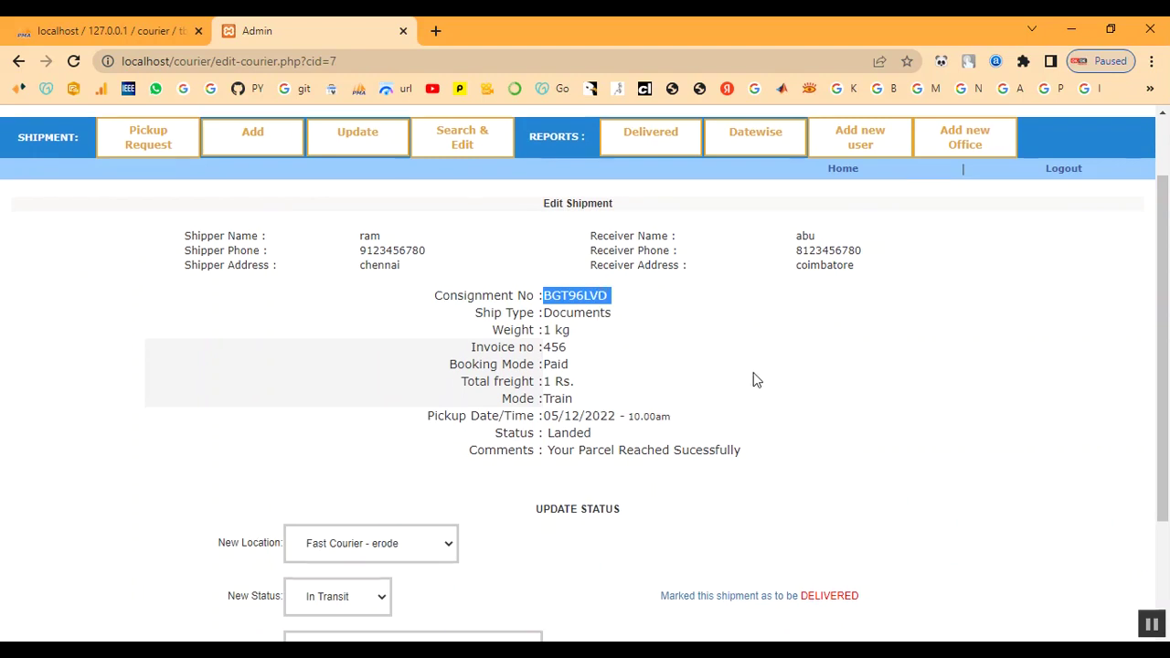
{"action": "scroll", "coordinate": [754, 380], "scroll_direction": "down", "scroll_amount": 2}
{"action": "scroll", "coordinate": [754, 380], "scroll_direction": "up", "scroll_amount": 3}
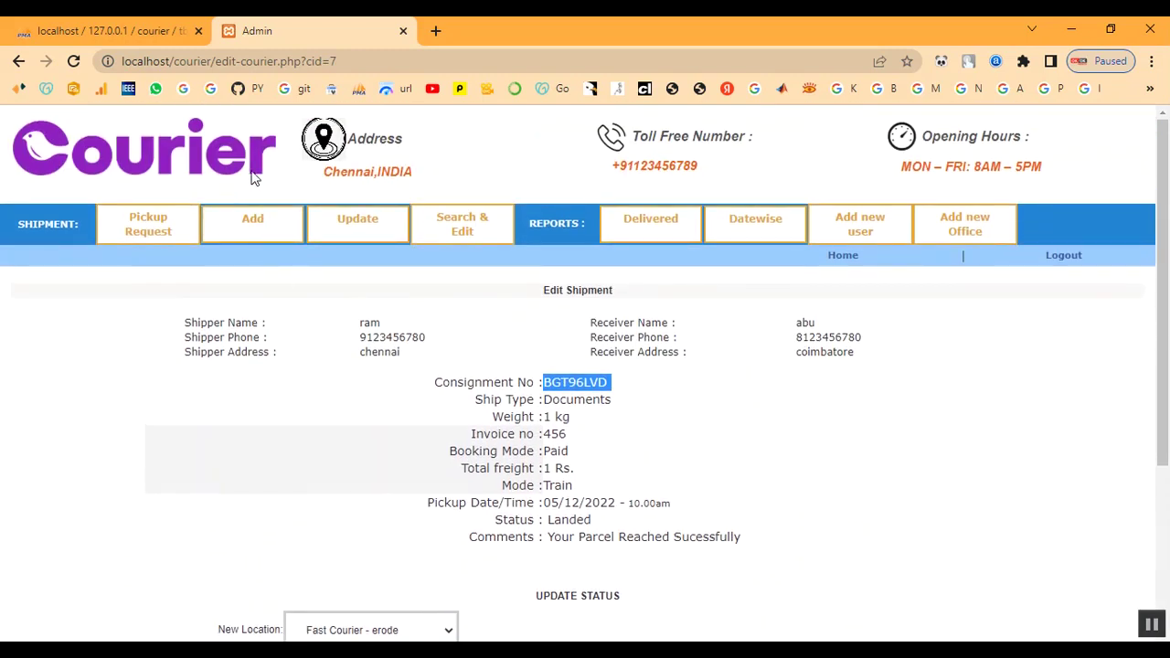
{"action": "left_click", "coordinate": [1064, 255]}
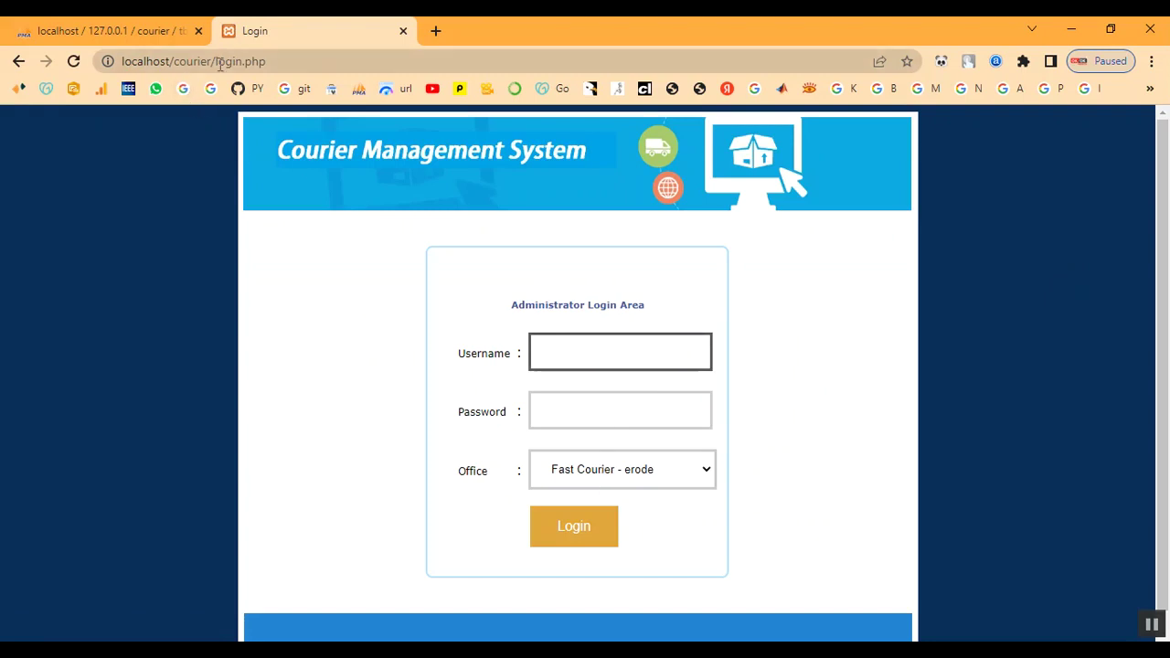
Trim the address to localhost/courier/ to load the site's public home page.
{"action": "left_click_drag", "start_coordinate": [213, 62], "coordinate": [316, 64]}
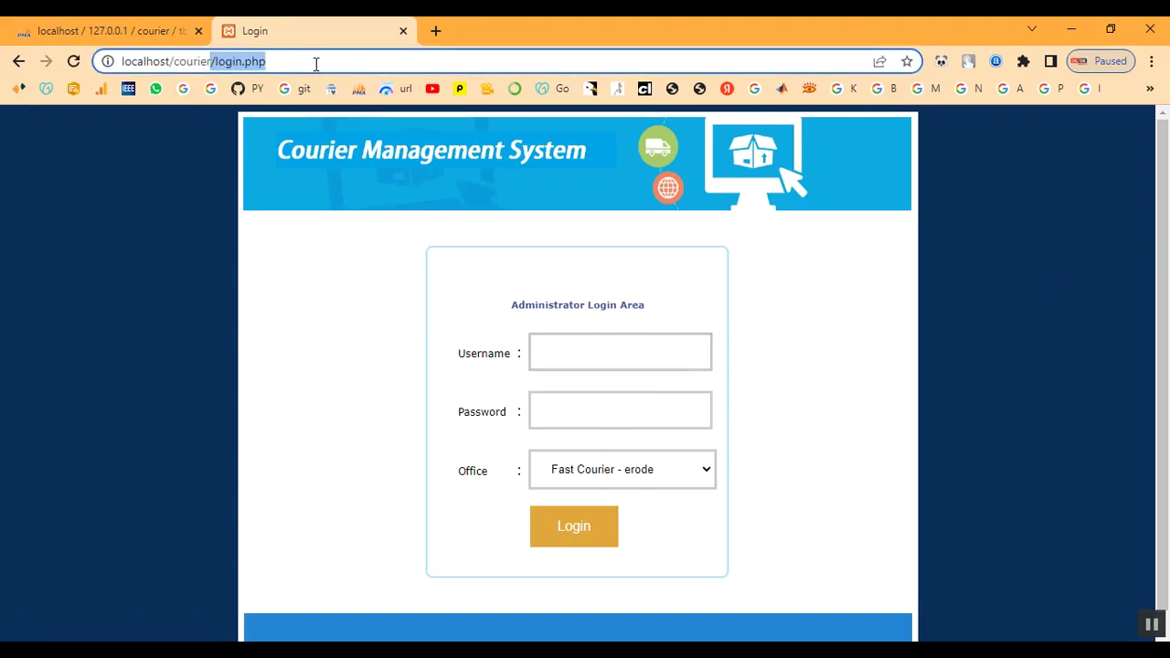
{"action": "key", "text": "BackSpace"}
{"action": "key", "text": "Return"}
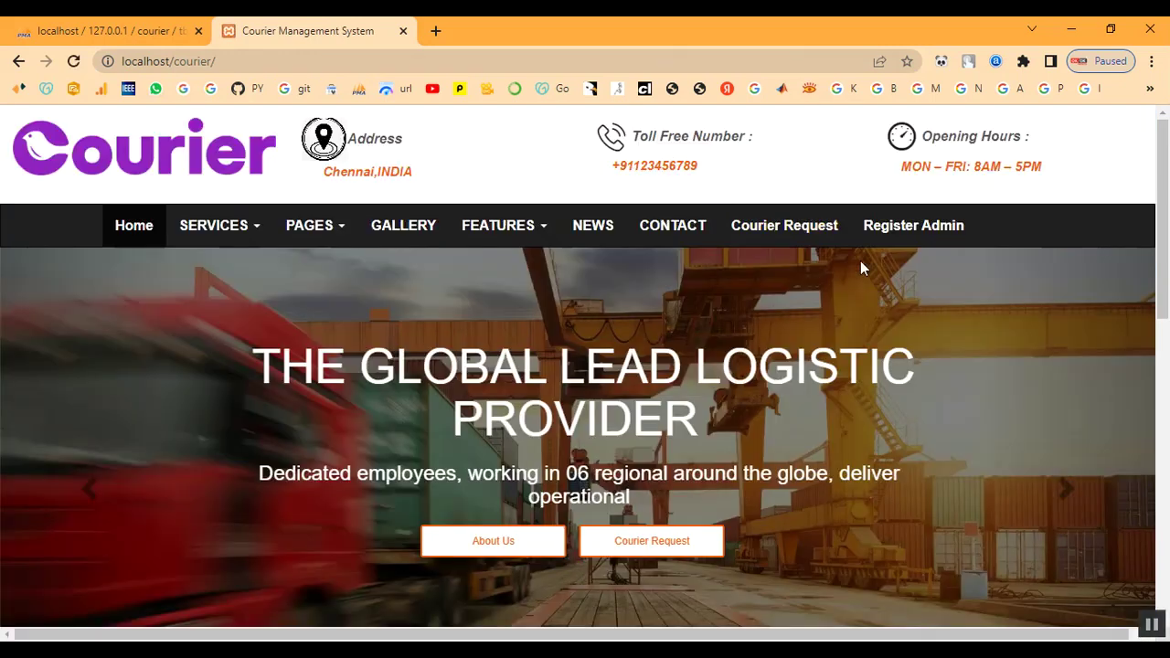
{"action": "scroll", "coordinate": [860, 260], "scroll_direction": "down", "scroll_amount": 8}
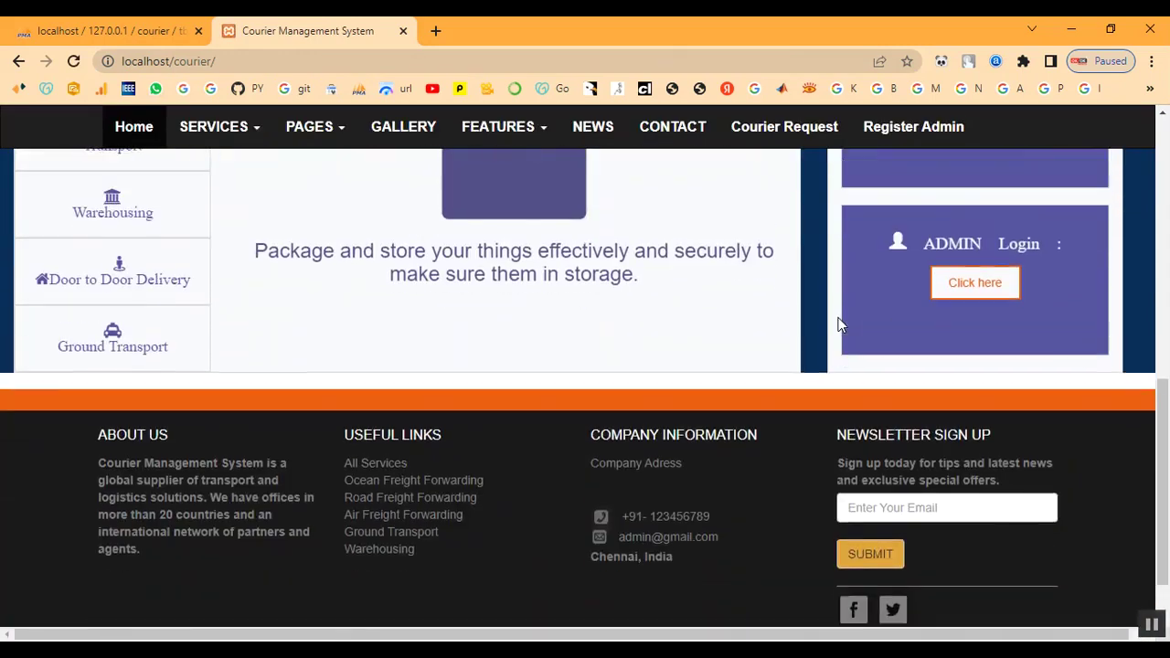
{"action": "scroll", "coordinate": [850, 327], "scroll_direction": "up", "scroll_amount": 2}
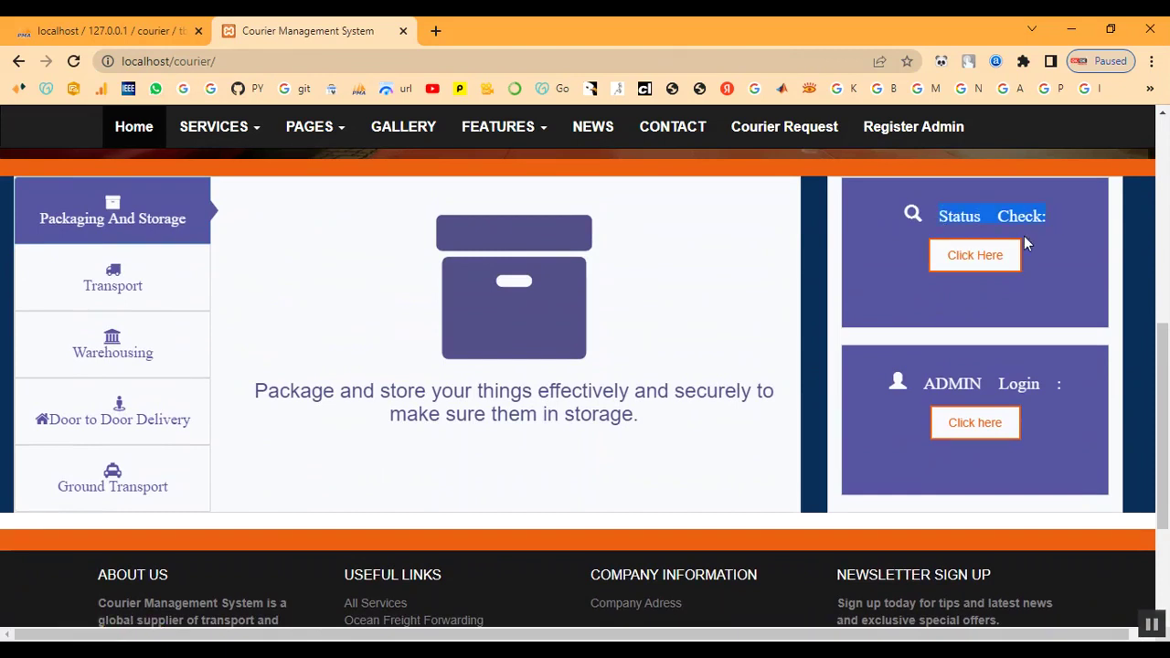
{"action": "left_click", "coordinate": [978, 258]}
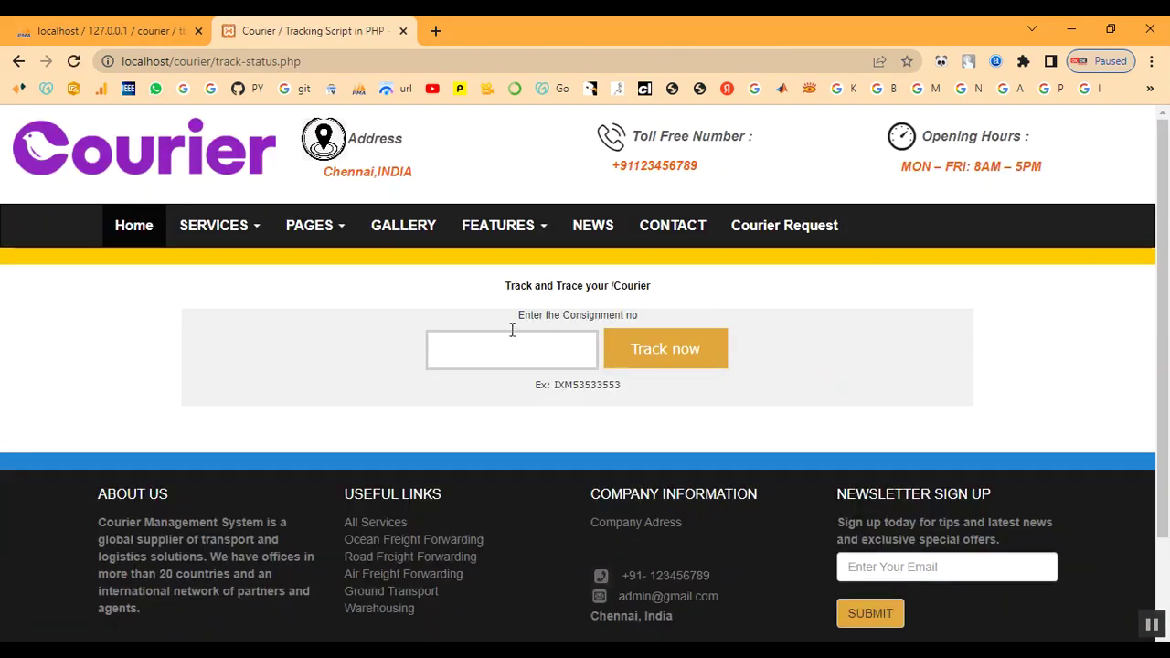
{"action": "left_click_drag", "start_coordinate": [513, 329], "coordinate": [677, 321]}
{"action": "left_click", "coordinate": [676, 321]}
{"action": "left_click_drag", "start_coordinate": [535, 387], "coordinate": [592, 389]}
{"action": "left_click", "coordinate": [637, 394]}
{"action": "right_click", "coordinate": [510, 358]}
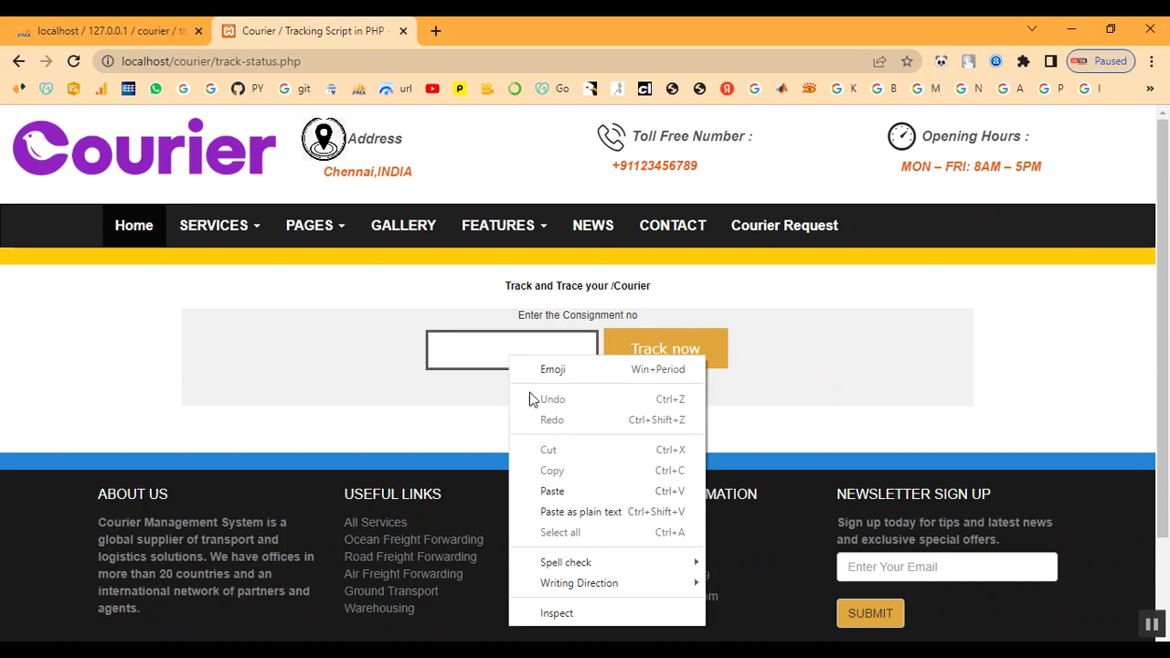
{"action": "left_click", "coordinate": [546, 492]}
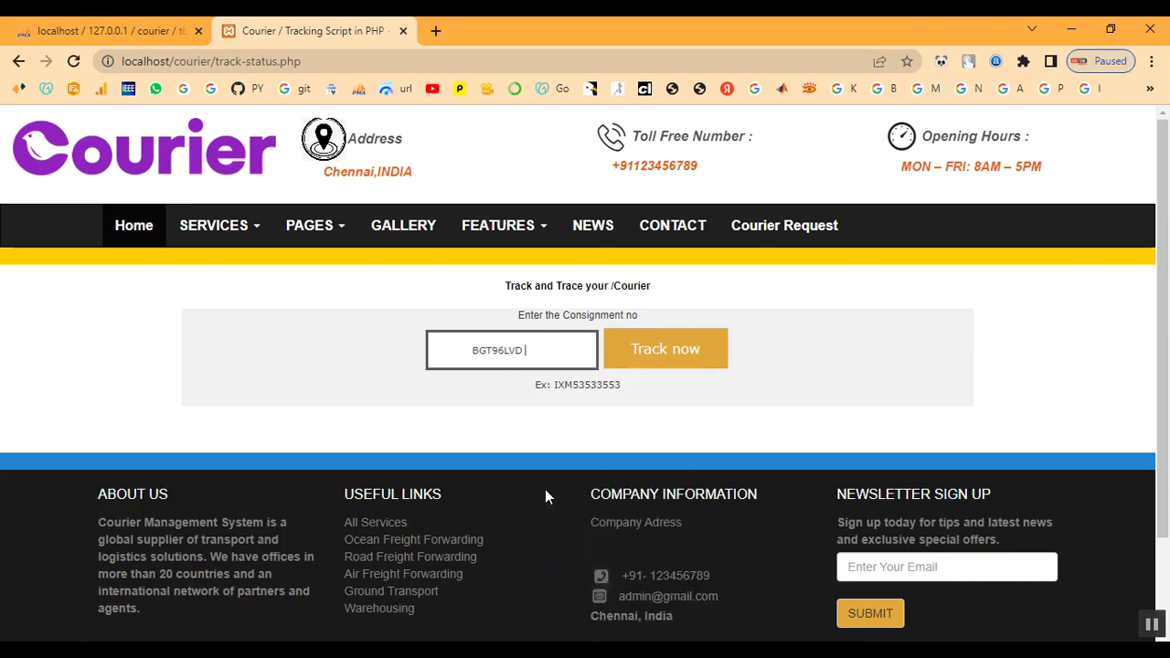
{"action": "left_click", "coordinate": [678, 354]}
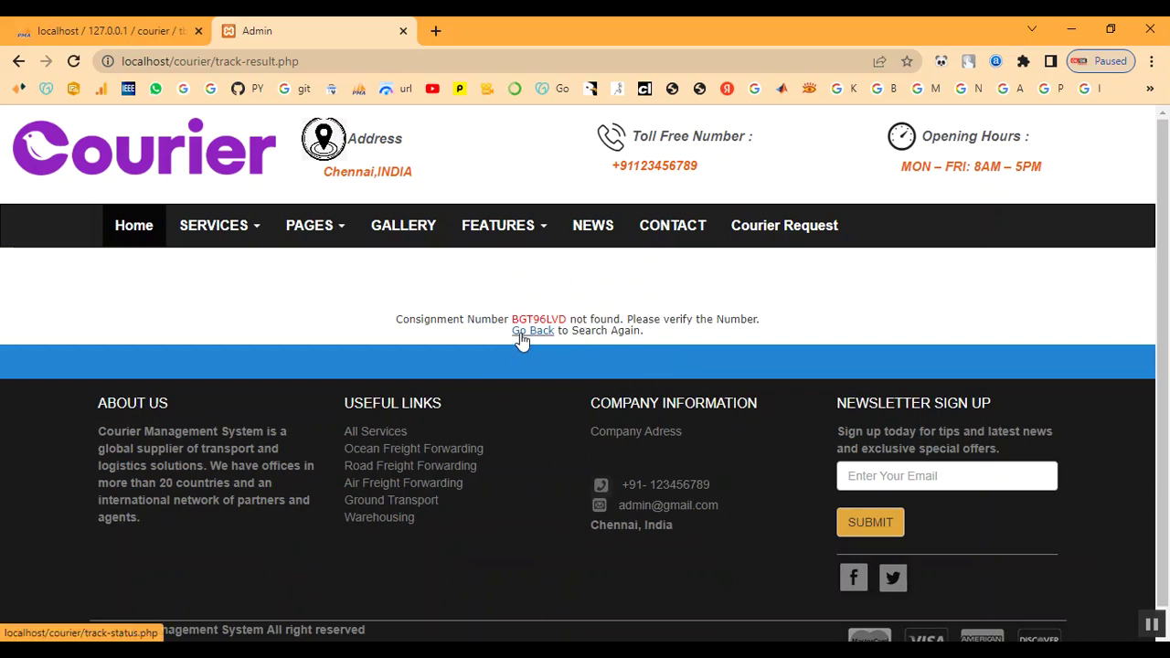
{"action": "left_click", "coordinate": [523, 337]}
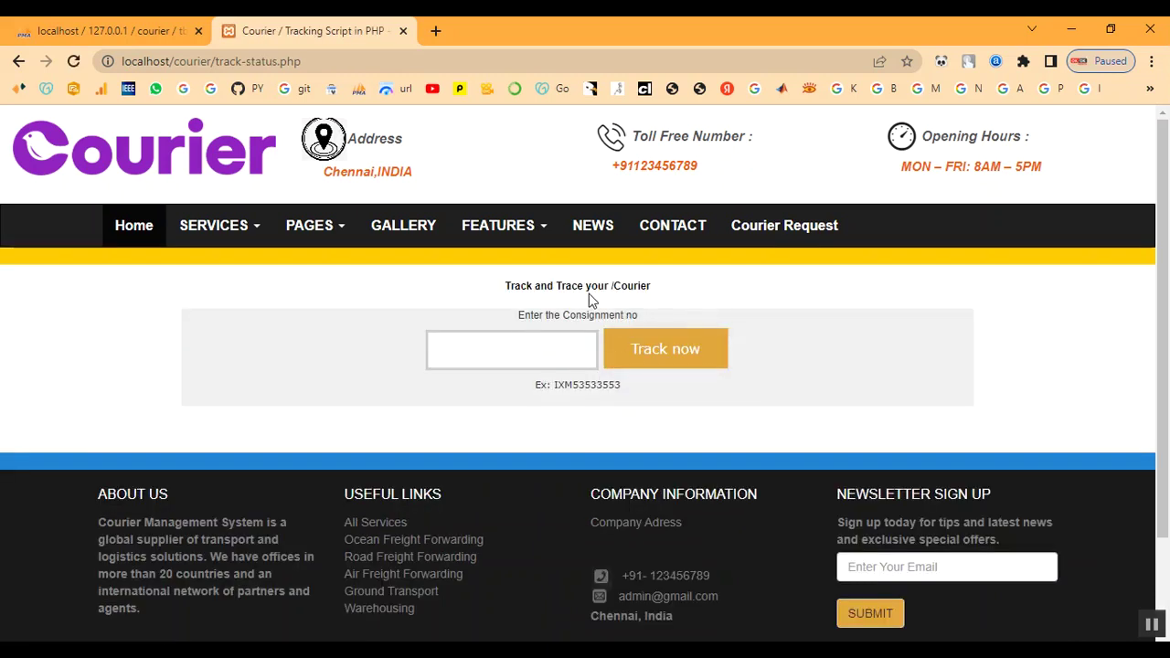
{"action": "key", "text": "alt+Left"}
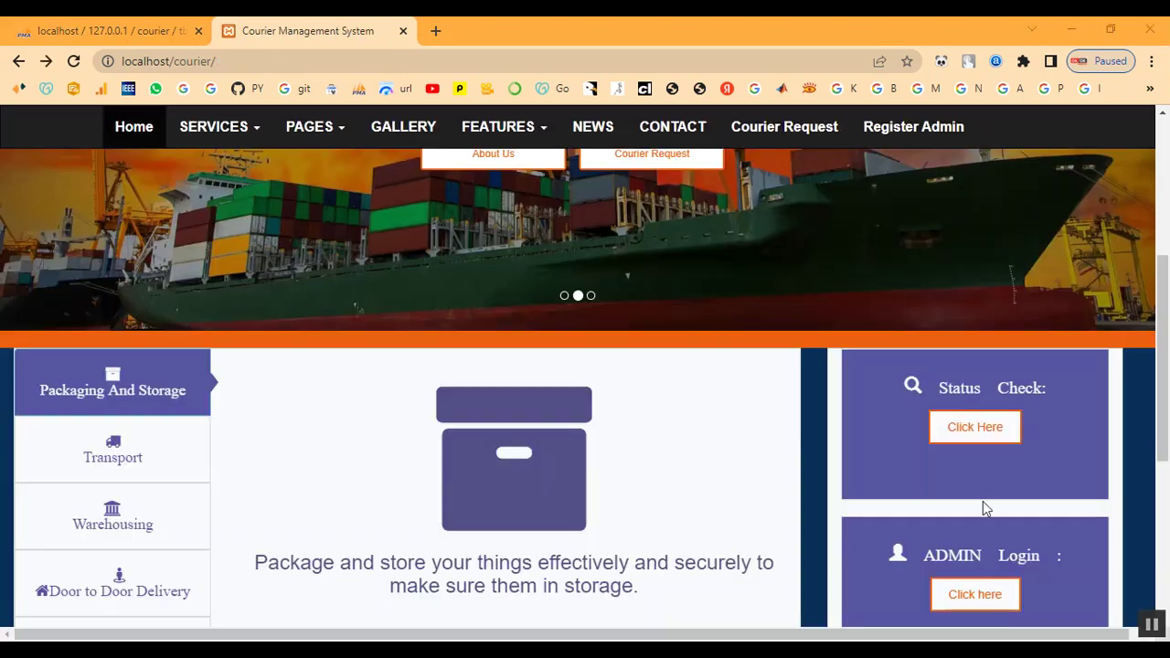
{"action": "left_click", "coordinate": [978, 430]}
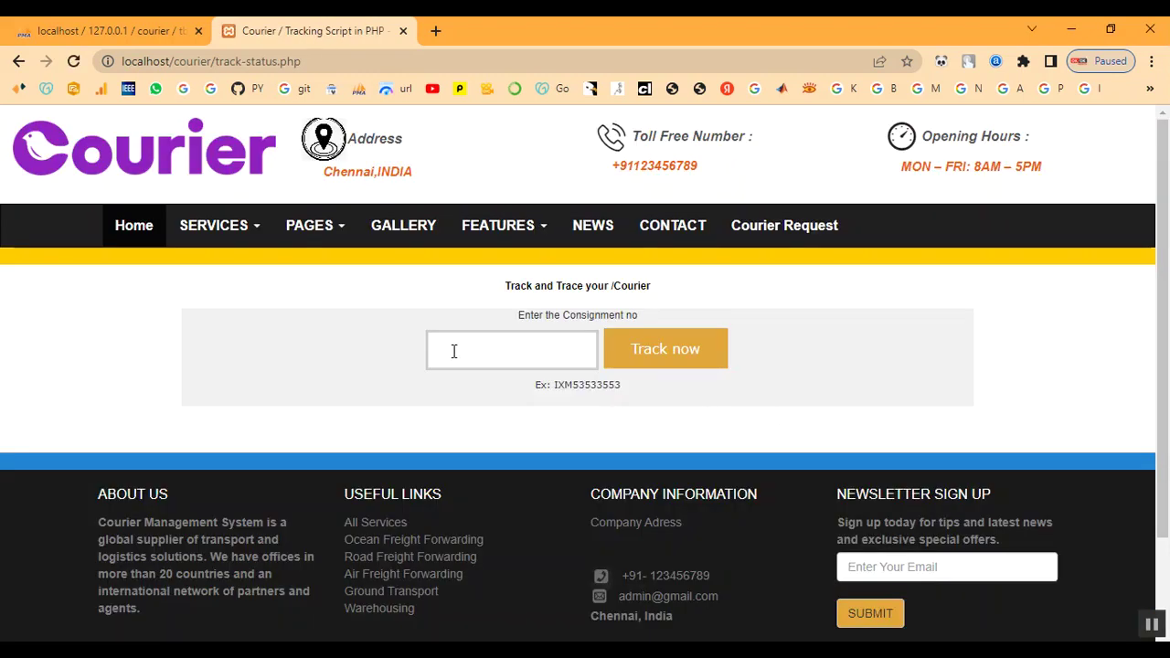
{"action": "right_click", "coordinate": [457, 352]}
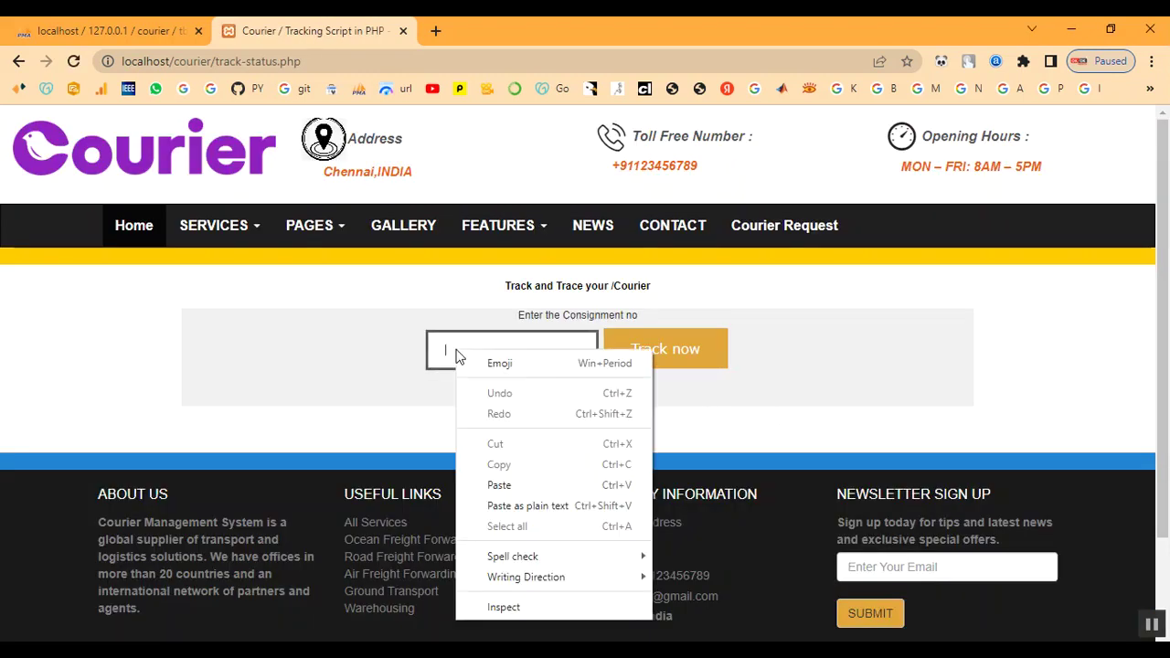
{"action": "left_click", "coordinate": [498, 485]}
{"action": "left_click_drag", "start_coordinate": [449, 351], "coordinate": [512, 351]}
{"action": "left_click", "coordinate": [512, 352]}
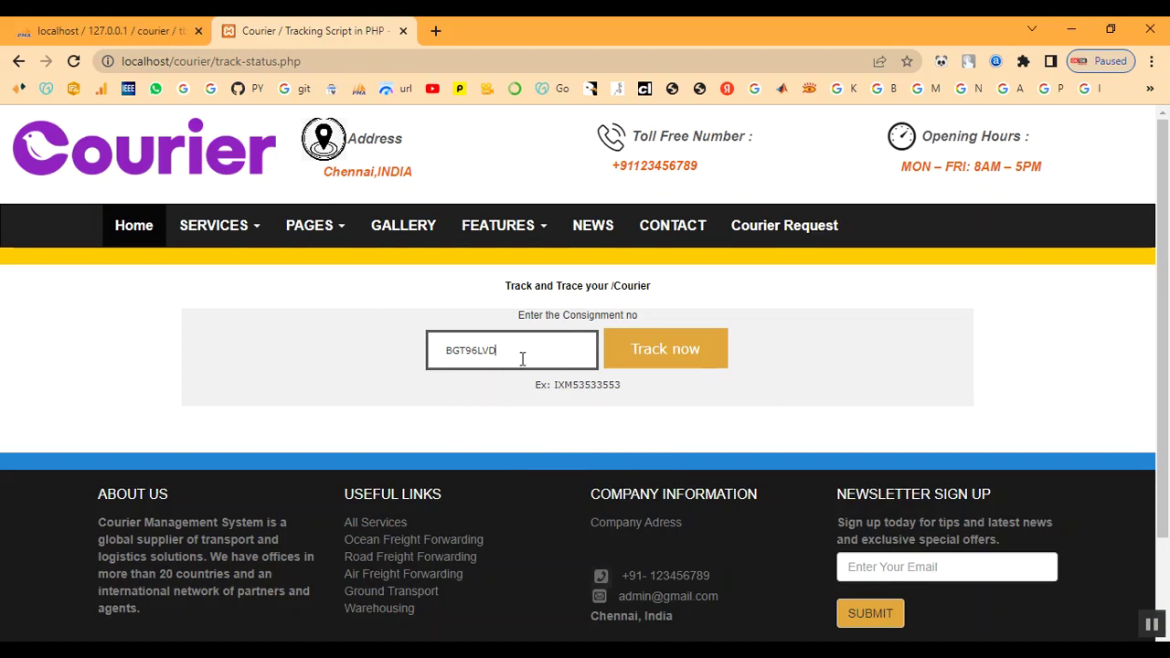
{"action": "left_click", "coordinate": [666, 356]}
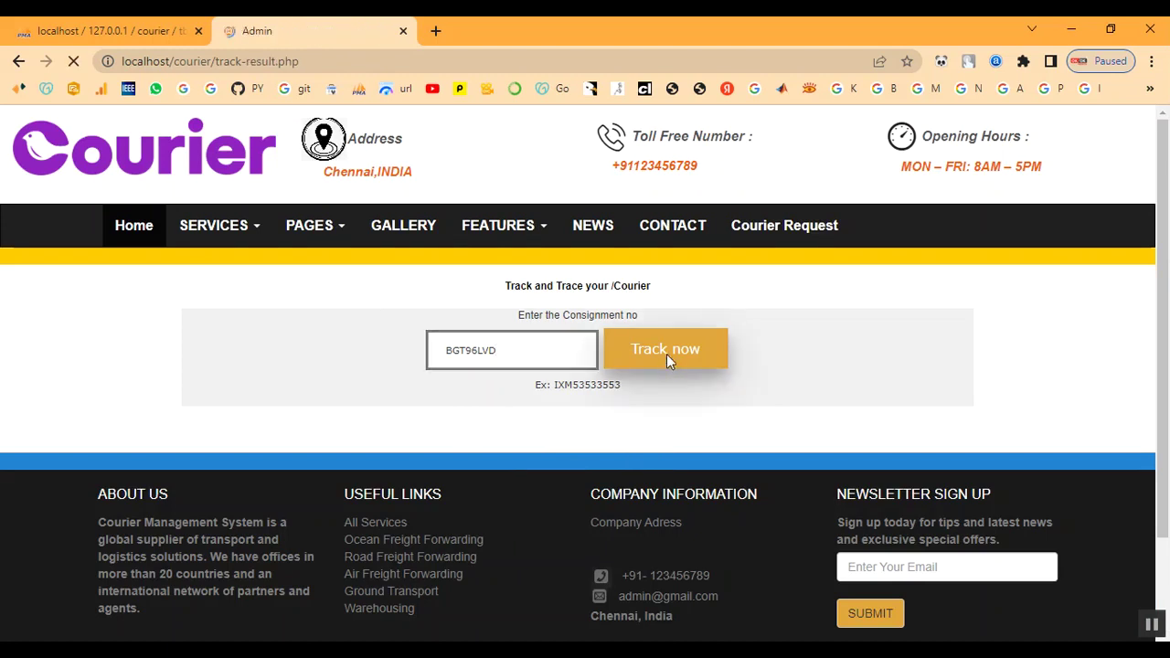
Confirm BGT96LVD's result shows status Landed and comment 'Your Parcel Reached Sucessfully'.
{"action": "left_click_drag", "start_coordinate": [187, 305], "coordinate": [860, 336]}
{"action": "left_click", "coordinate": [674, 360]}
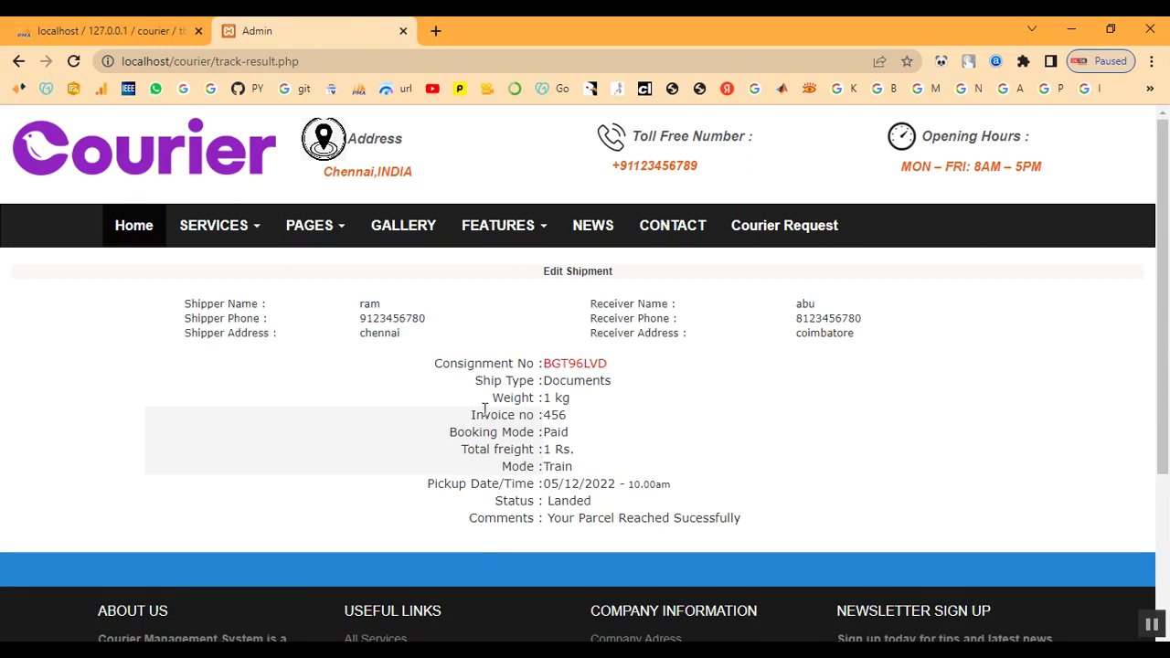
{"action": "left_click_drag", "start_coordinate": [460, 388], "coordinate": [680, 389]}
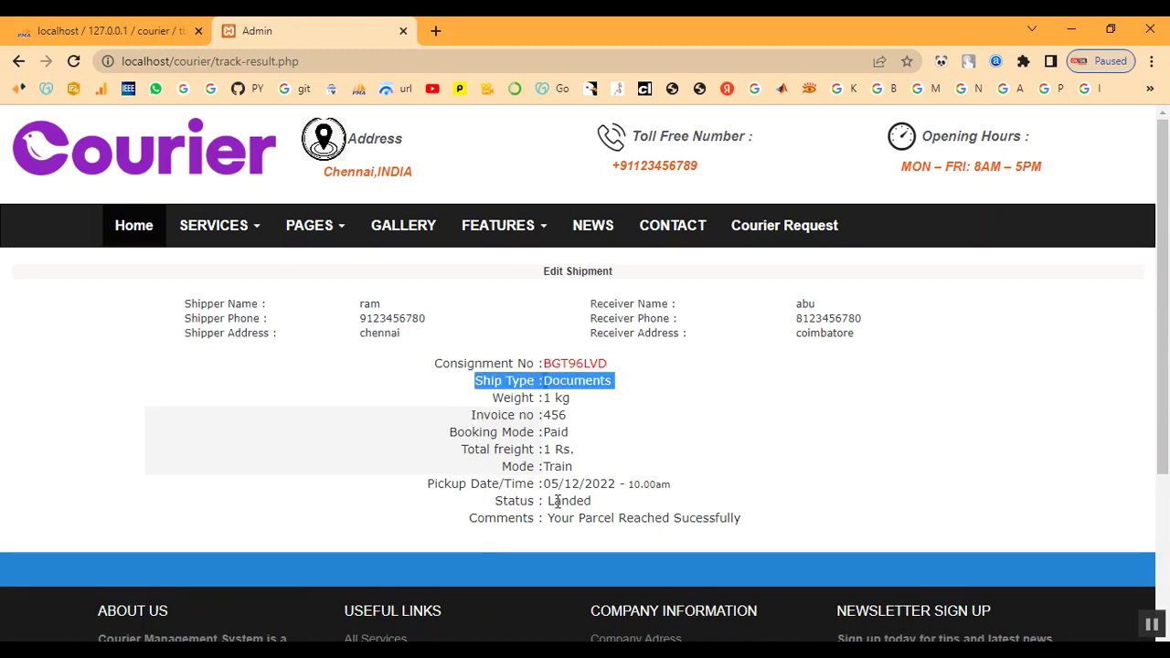
{"action": "left_click_drag", "start_coordinate": [551, 505], "coordinate": [604, 504]}
{"action": "left_click", "coordinate": [603, 504]}
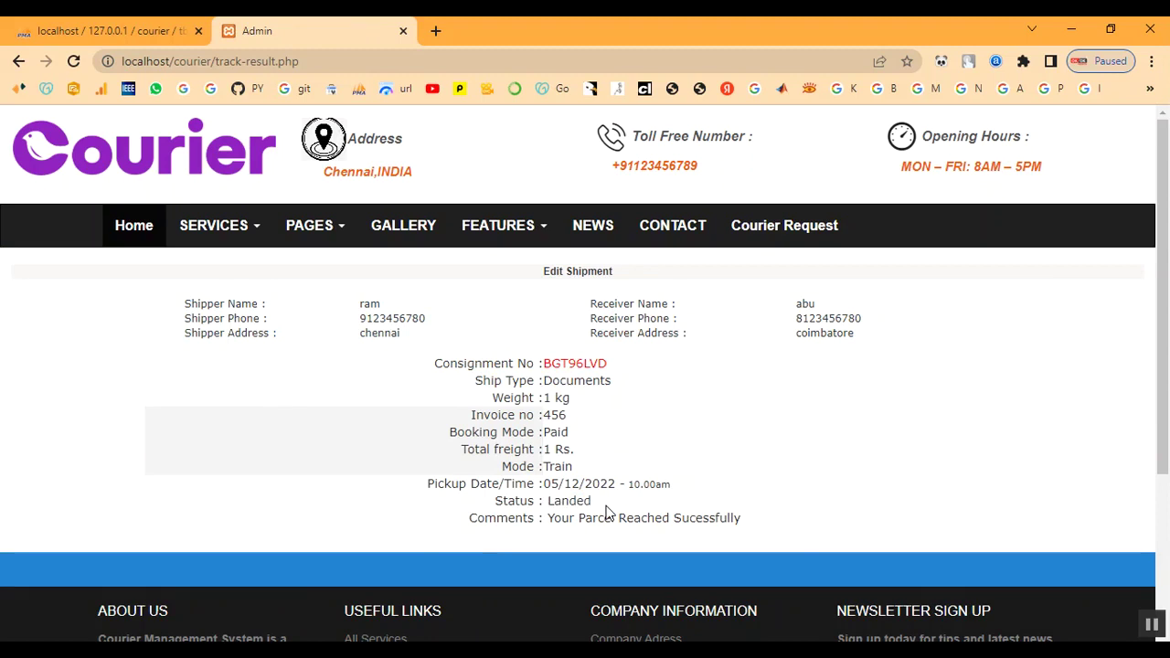
{"action": "scroll", "coordinate": [606, 506], "scroll_direction": "down", "scroll_amount": 1}
{"action": "scroll", "coordinate": [606, 506], "scroll_direction": "down", "scroll_amount": 2}
{"action": "scroll", "coordinate": [606, 504], "scroll_direction": "up", "scroll_amount": 3}
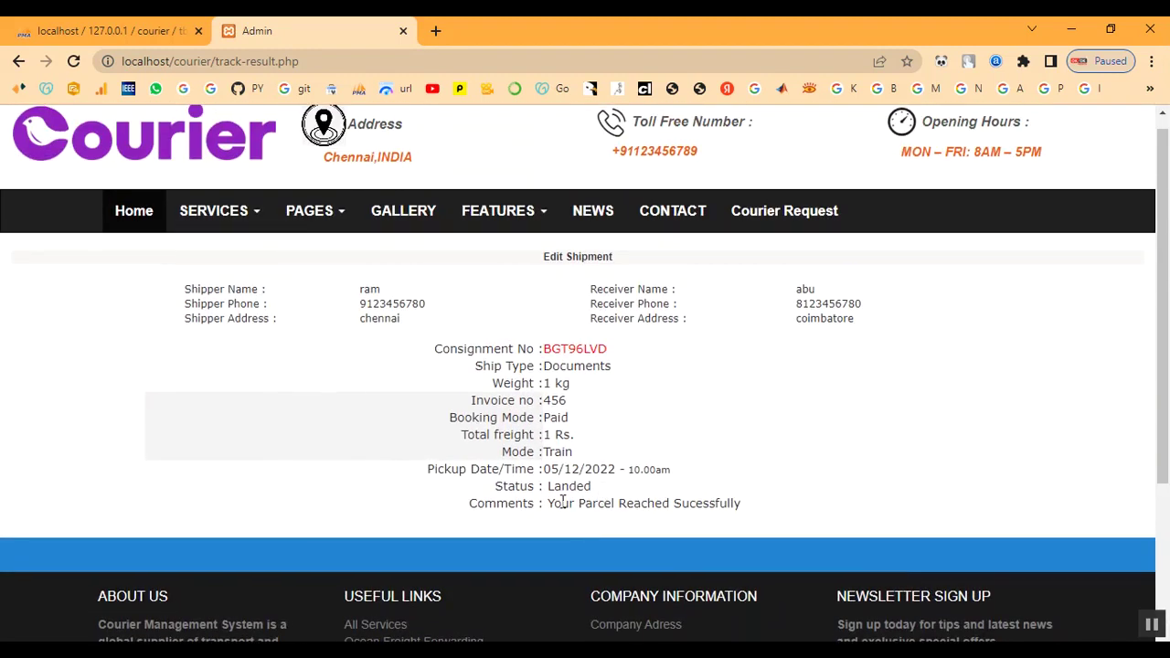
{"action": "left_click_drag", "start_coordinate": [557, 502], "coordinate": [774, 515]}
{"action": "left_click", "coordinate": [774, 515]}
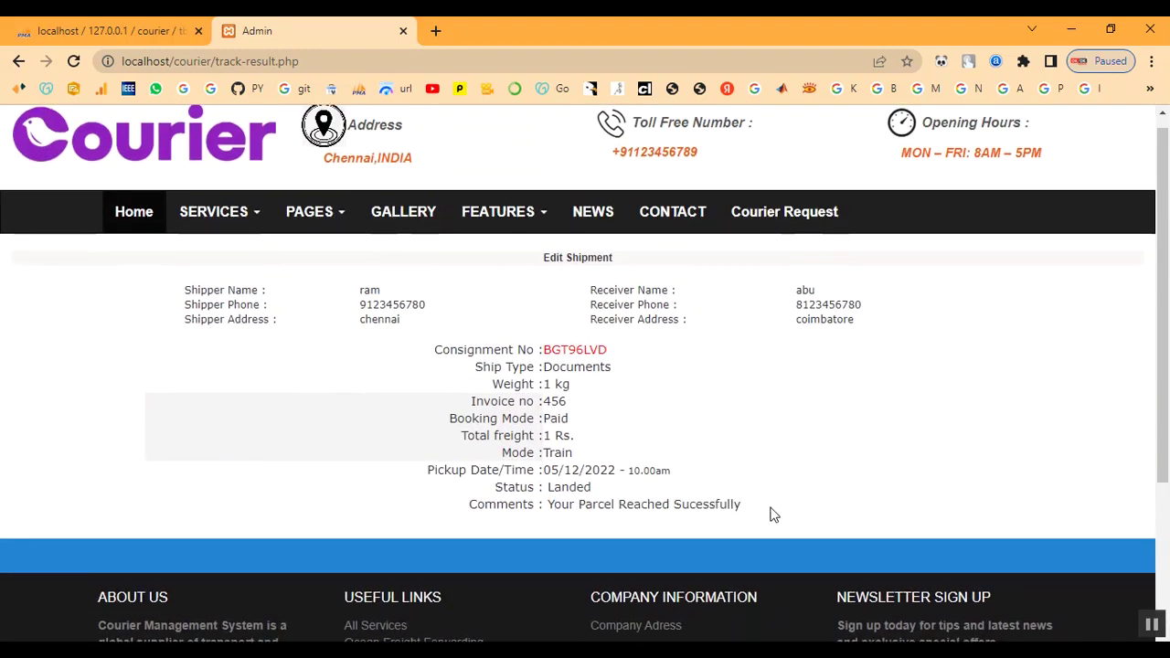
{"action": "scroll", "coordinate": [773, 514], "scroll_direction": "up", "scroll_amount": 1}
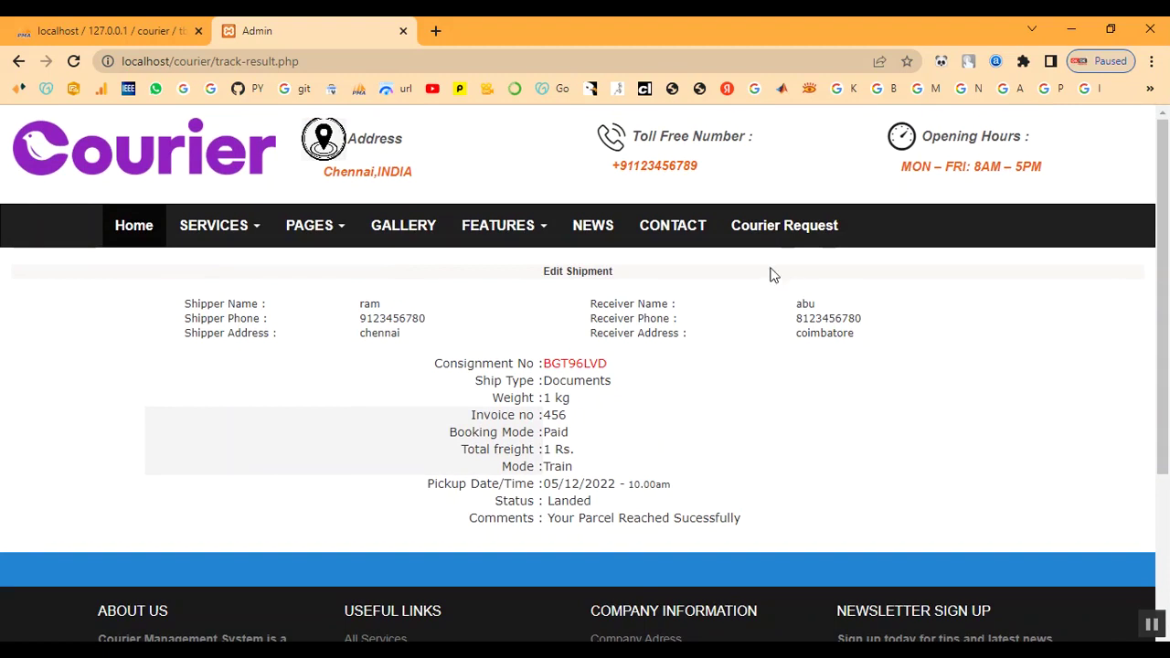
{"action": "left_click", "coordinate": [134, 230]}
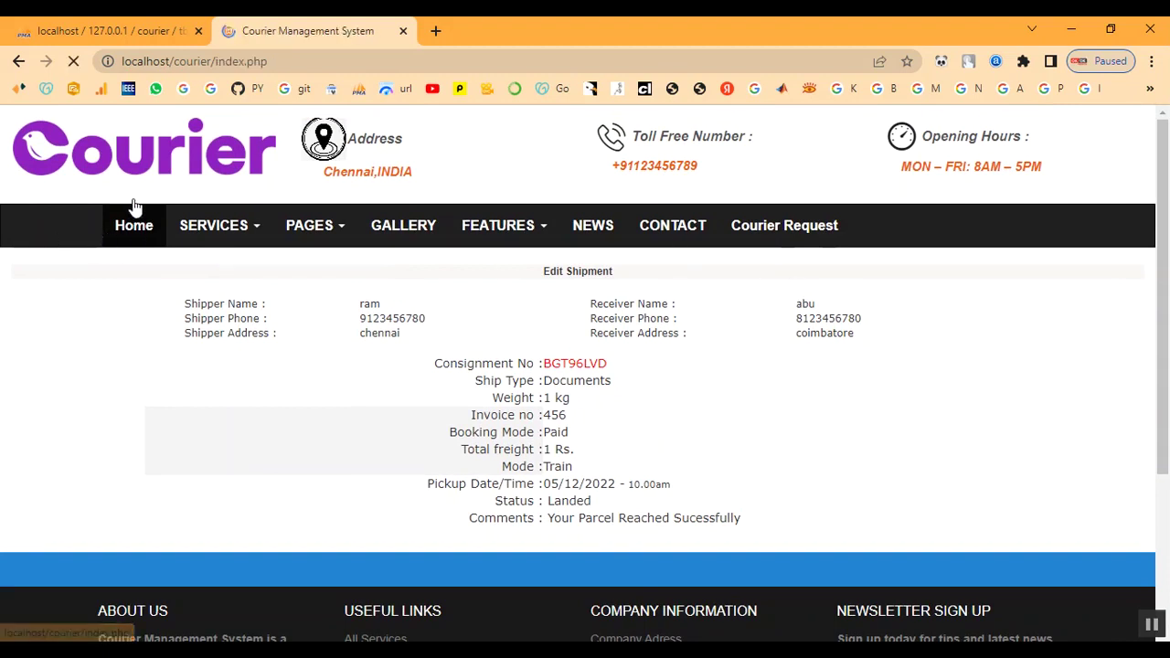
Open the Administrator Login form from the home page and enter a username.
{"action": "scroll", "coordinate": [819, 355], "scroll_direction": "down", "scroll_amount": 5}
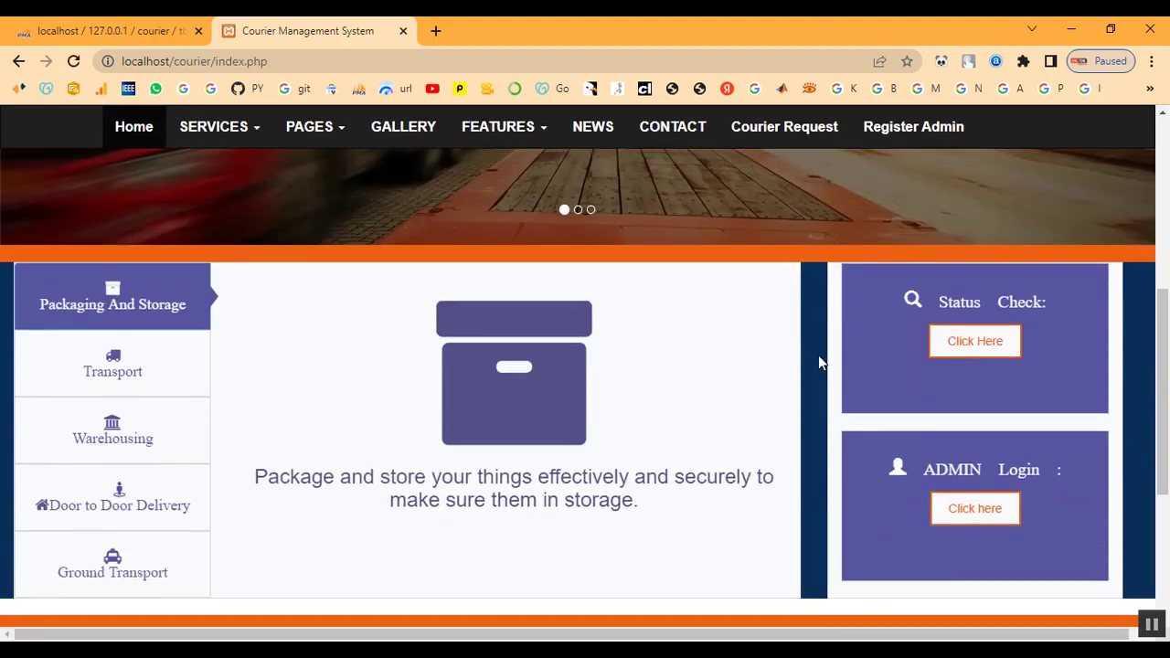
{"action": "left_click", "coordinate": [974, 510]}
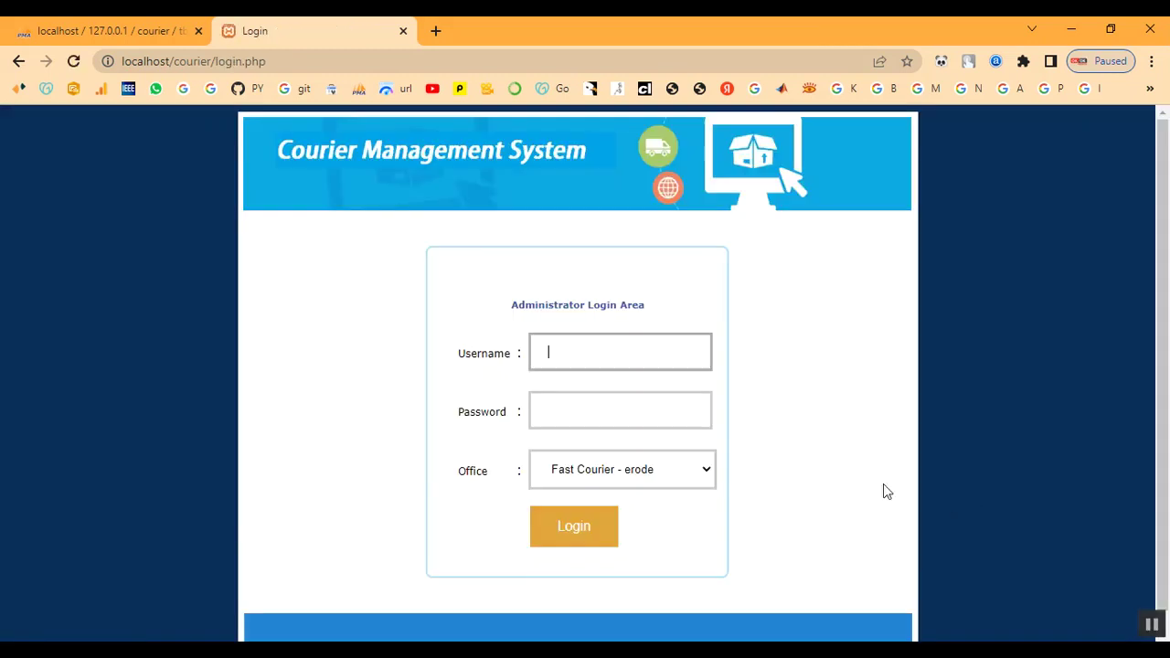
{"action": "left_click", "coordinate": [581, 361]}
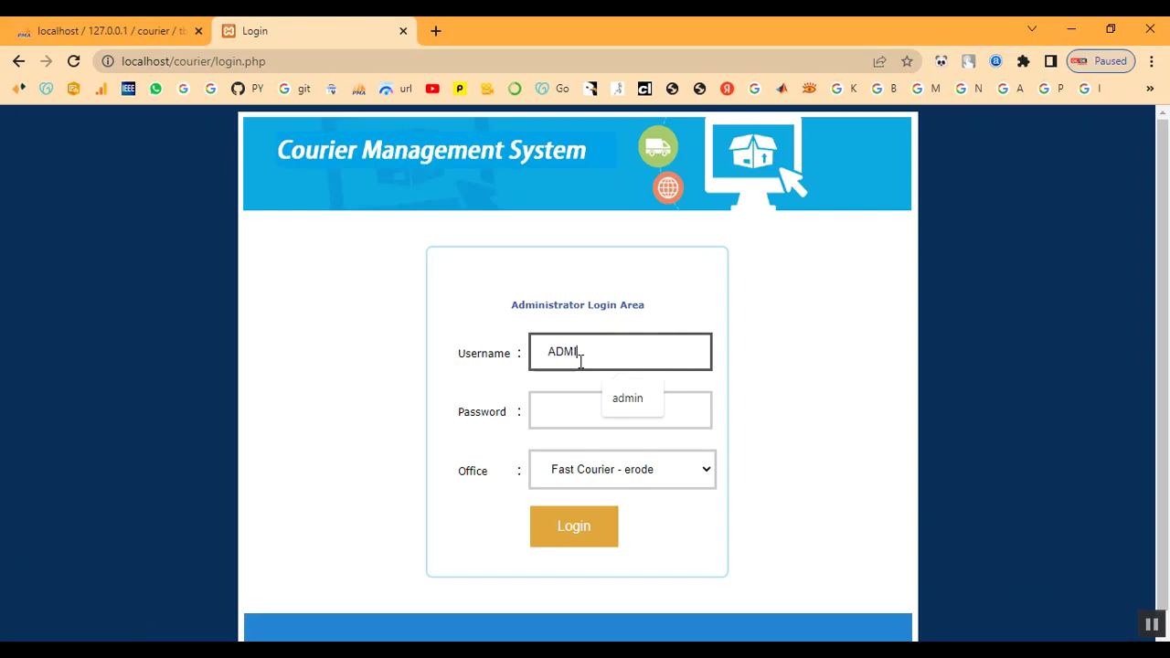
{"action": "key", "text": "Tab"}
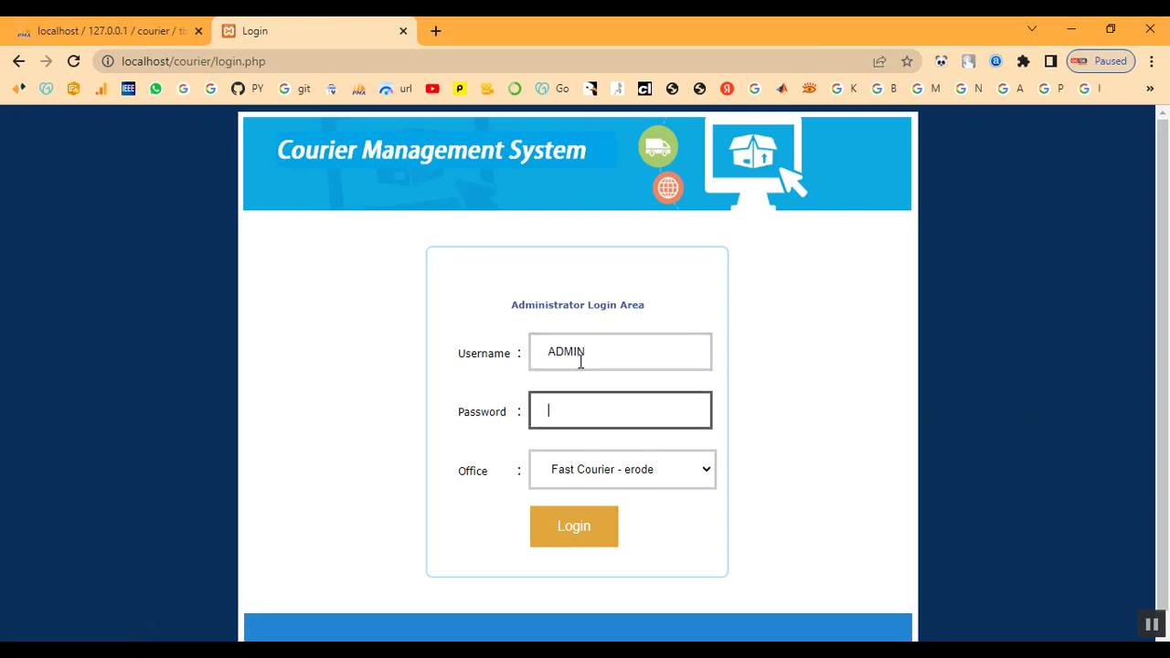
Replace the uppercase username with lowercase 'admin' in the Username field.
{"action": "left_click_drag", "start_coordinate": [602, 358], "coordinate": [504, 353]}
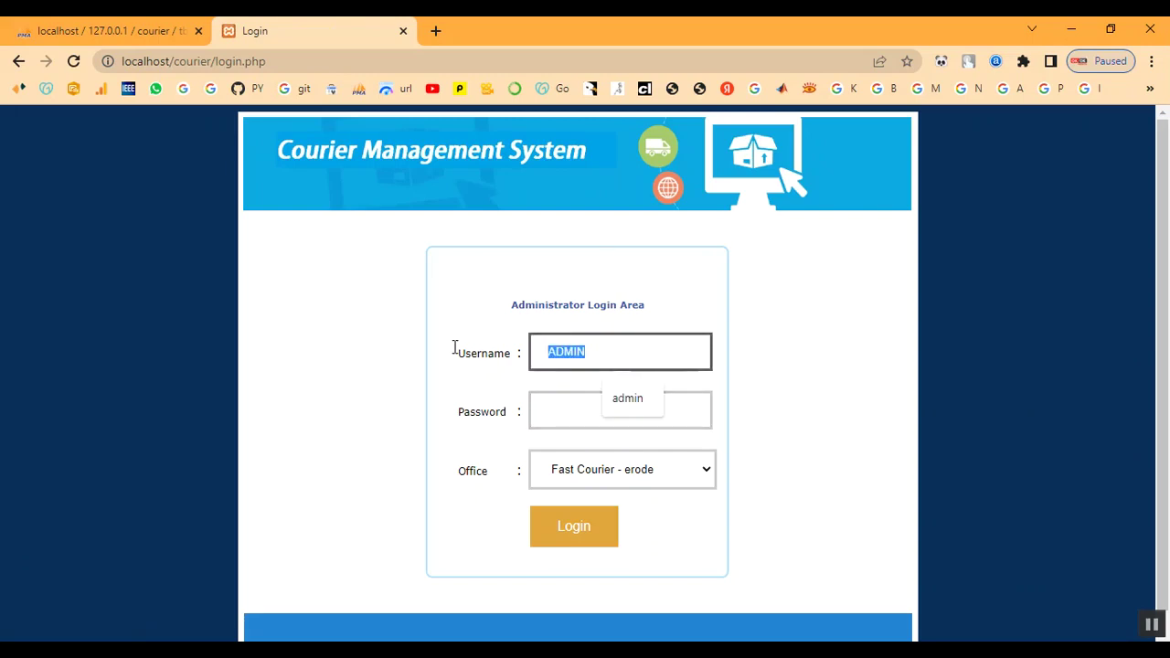
{"action": "key", "text": "BackSpace"}
{"action": "key", "text": "Tab"}
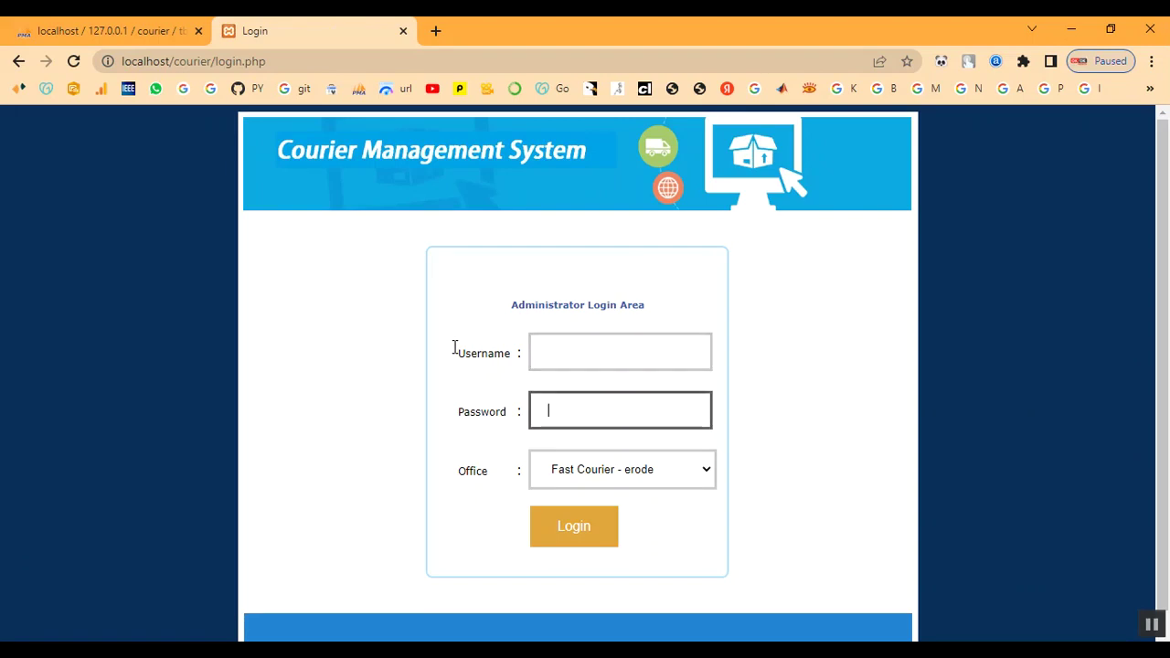
{"action": "left_click", "coordinate": [580, 352]}
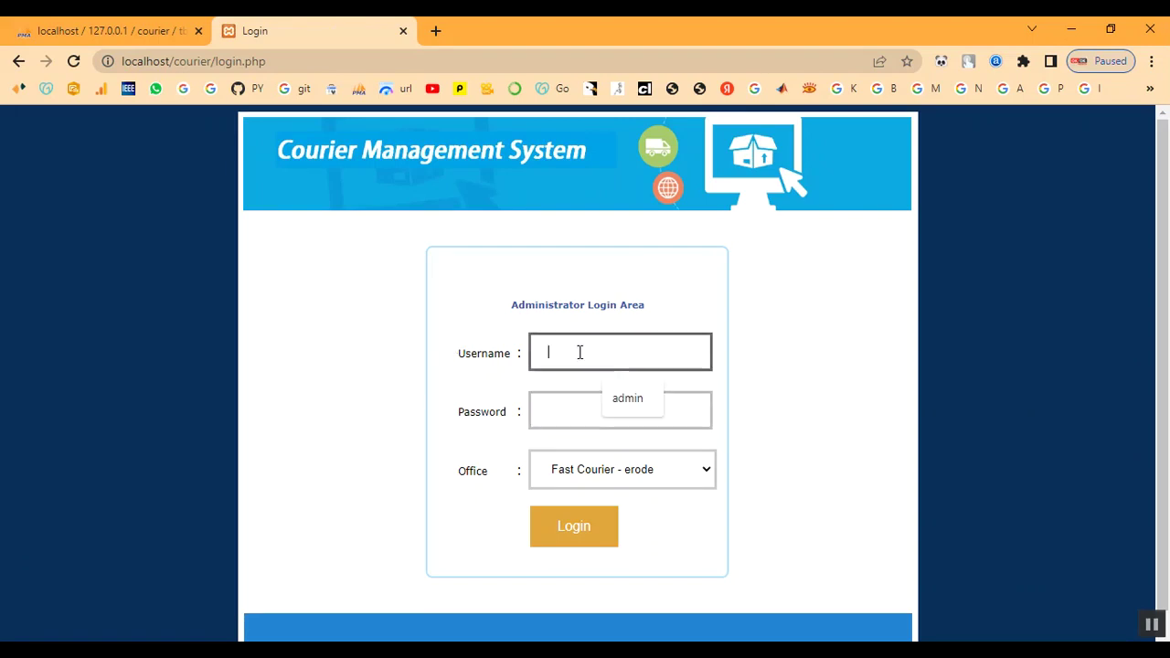
{"action": "type", "text": "admin"}
{"action": "key", "text": "Tab"}
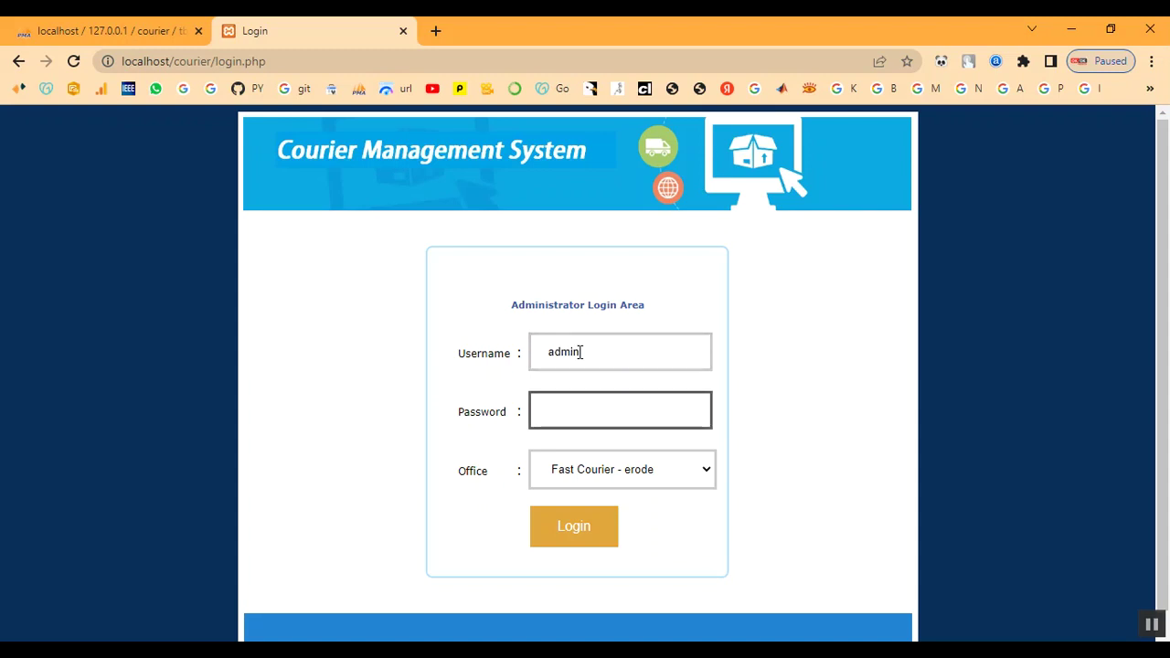